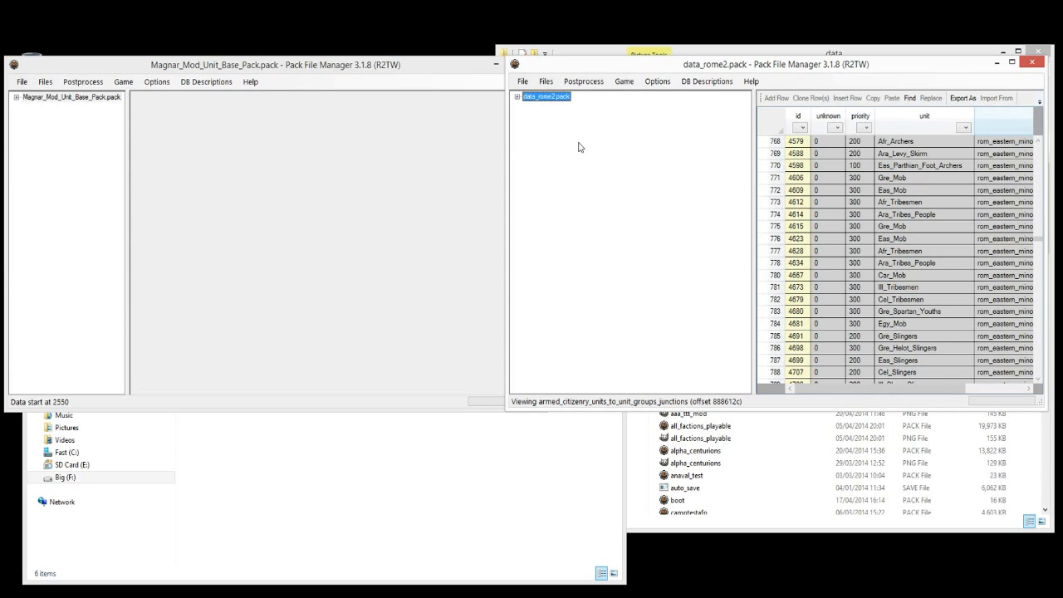
Step: Expand the db folder of data_rome2.pack and view the armed_citizenry_unit_groups table
{"action": "left_click", "coordinate": [518, 97]}
{"action": "left_click", "coordinate": [528, 172]}
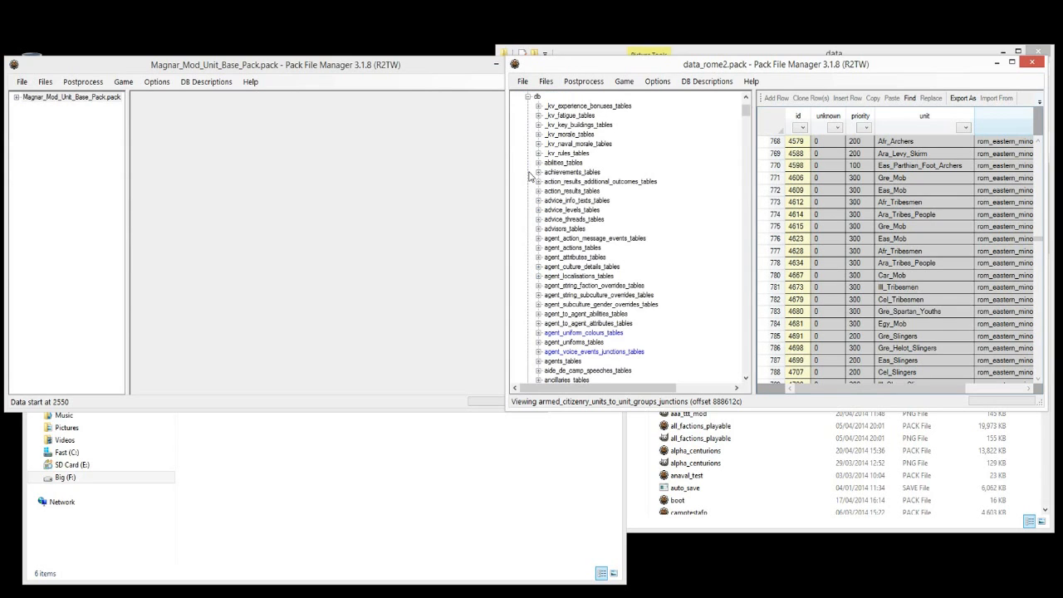
{"action": "left_click_drag", "start_coordinate": [754, 173], "coordinate": [688, 173]}
{"action": "scroll", "coordinate": [672, 155], "scroll_direction": "down", "scroll_amount": 15}
{"action": "scroll", "coordinate": [671, 155], "scroll_direction": "up", "scroll_amount": 13}
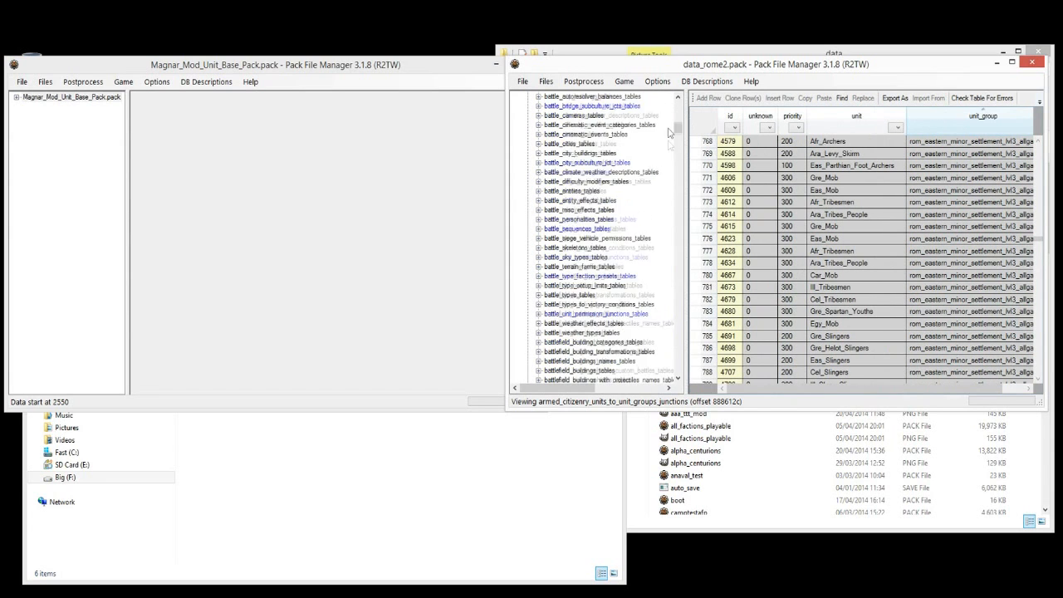
{"action": "left_click", "coordinate": [589, 276]}
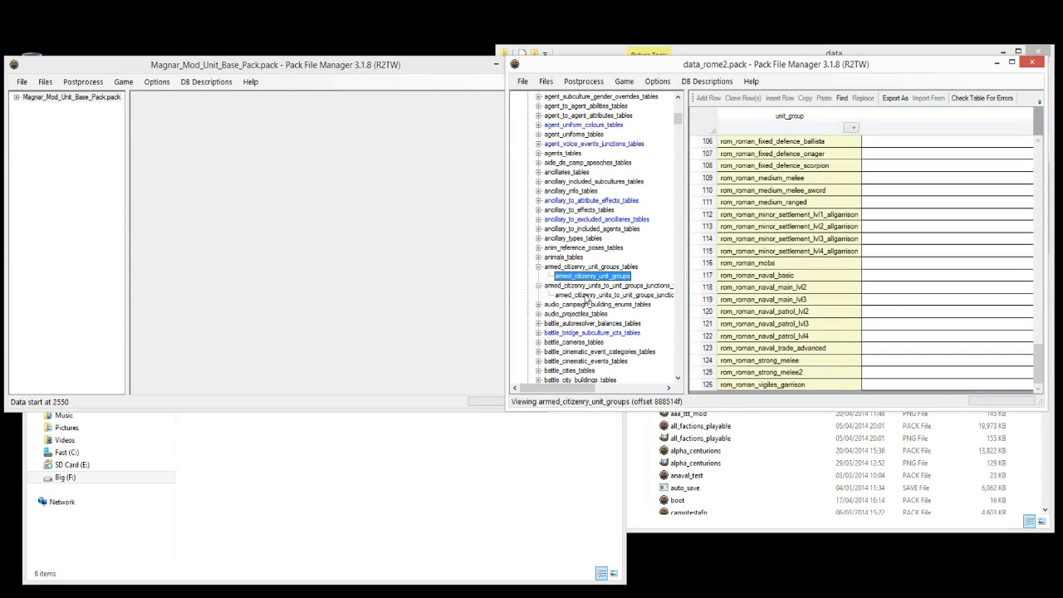
Step: View the armed_citizenry_units_to_unit_groups_junctions and building_level_armed_citizenry_junctions tables in data_rome2.pack
{"action": "left_click", "coordinate": [589, 295]}
{"action": "left_click_drag", "start_coordinate": [678, 123], "coordinate": [669, 182]}
{"action": "scroll", "coordinate": [674, 174], "scroll_direction": "up", "scroll_amount": 8}
{"action": "scroll", "coordinate": [680, 170], "scroll_direction": "up", "scroll_amount": 10}
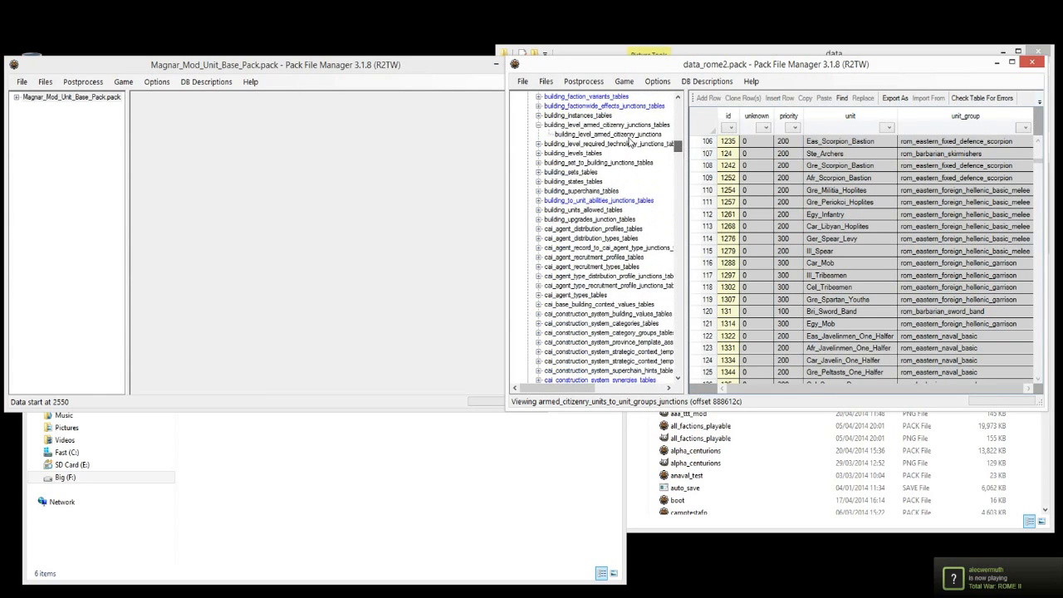
{"action": "left_click", "coordinate": [613, 135]}
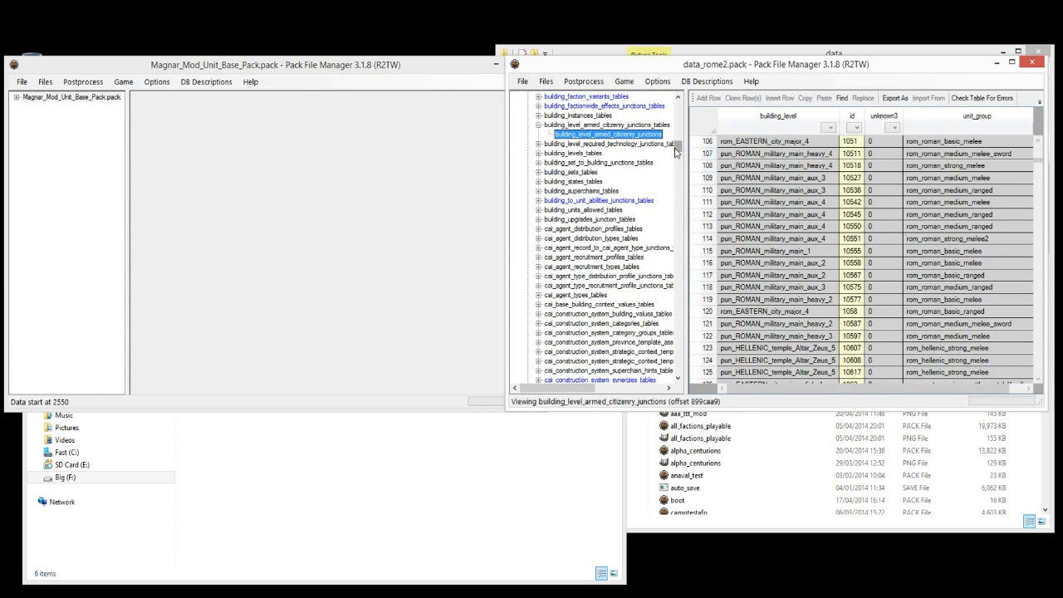
Step: Enlarge the data_rome2.pack window and review the armed citizenry unit groups table and its units-to-unit-groups junctions table again
{"action": "scroll", "coordinate": [515, 166], "scroll_direction": "up", "scroll_amount": 15}
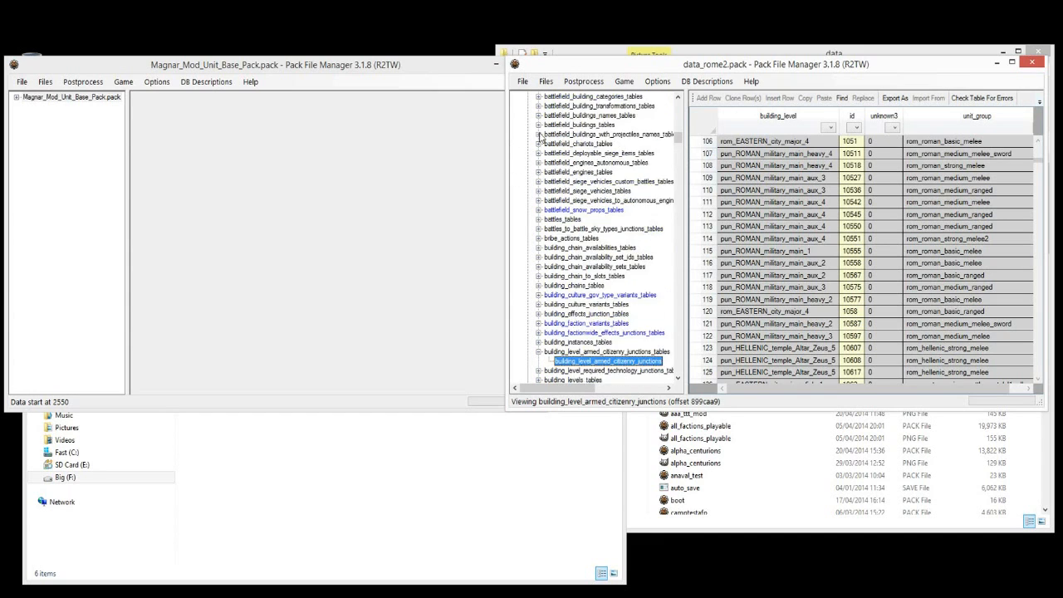
{"action": "scroll", "coordinate": [535, 141], "scroll_direction": "up", "scroll_amount": 7}
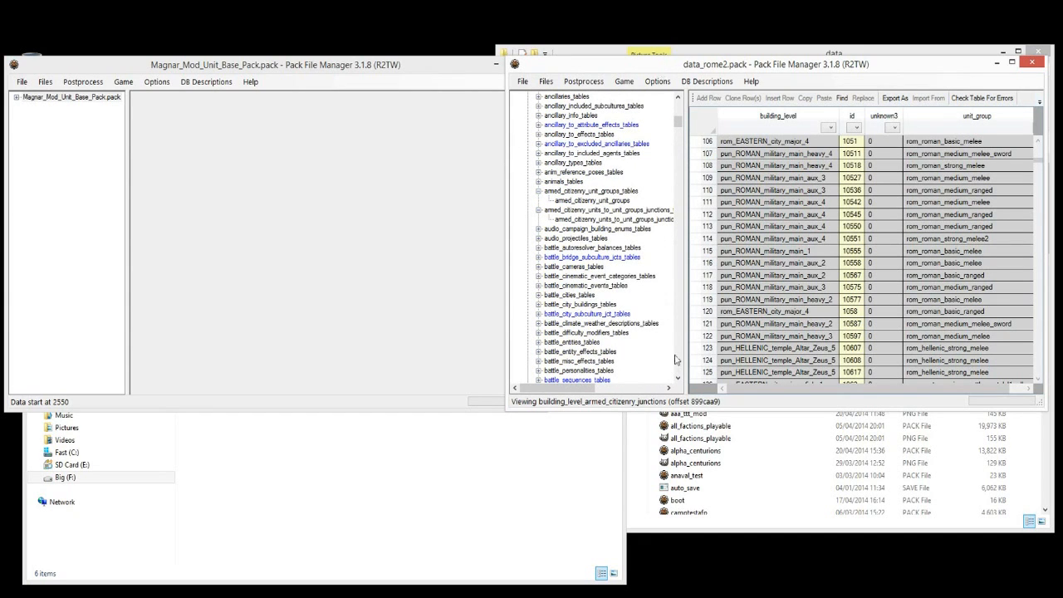
{"action": "left_click_drag", "start_coordinate": [678, 409], "coordinate": [654, 583]}
{"action": "left_click", "coordinate": [598, 201]}
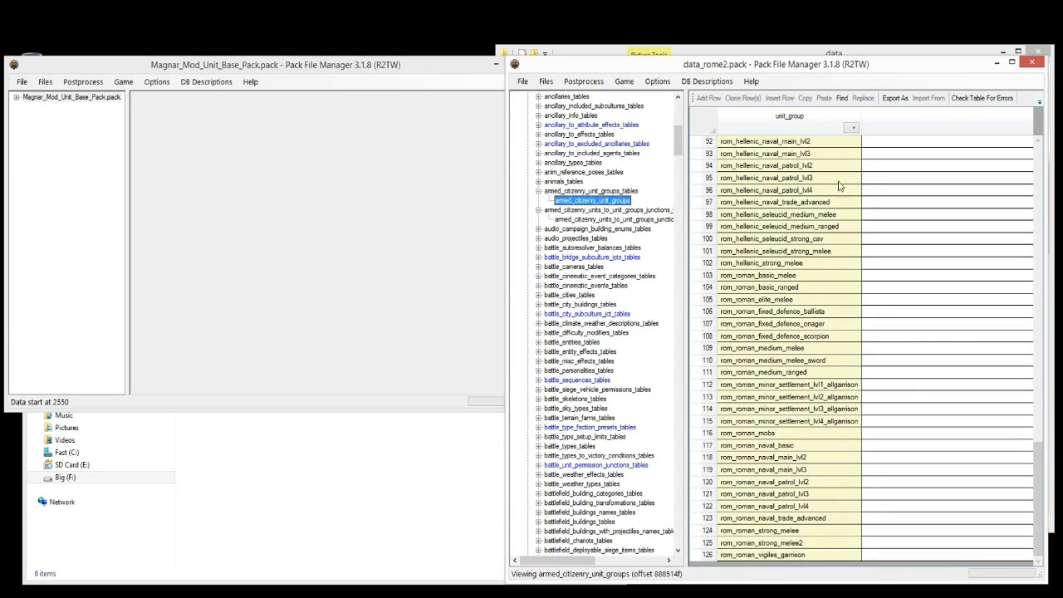
{"action": "left_click", "coordinate": [570, 221]}
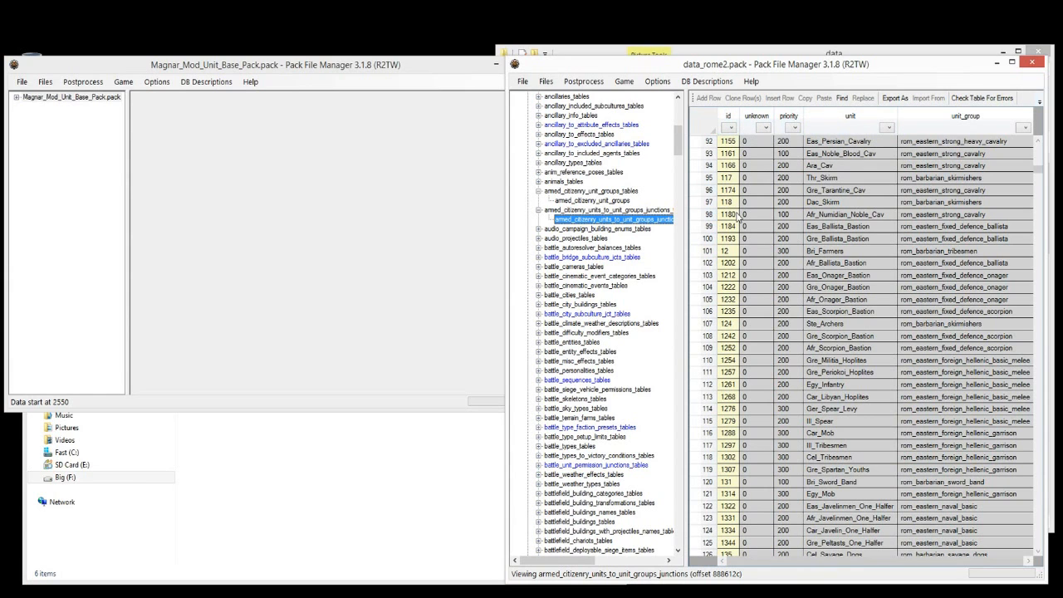
Step: Examine how building_level_armed_citizenry_junctions links building levels to unit groups through its id and unit_group columns
{"action": "left_click_drag", "start_coordinate": [678, 140], "coordinate": [679, 172]}
{"action": "left_click", "coordinate": [601, 258]}
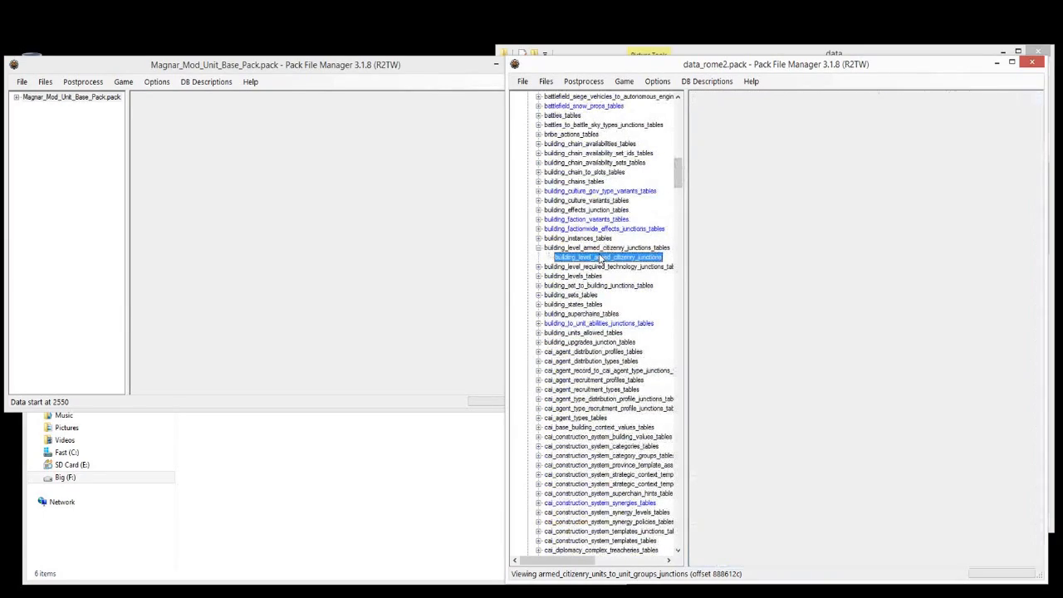
{"action": "left_click_drag", "start_coordinate": [858, 565], "coordinate": [914, 565]}
{"action": "left_click", "coordinate": [932, 203]}
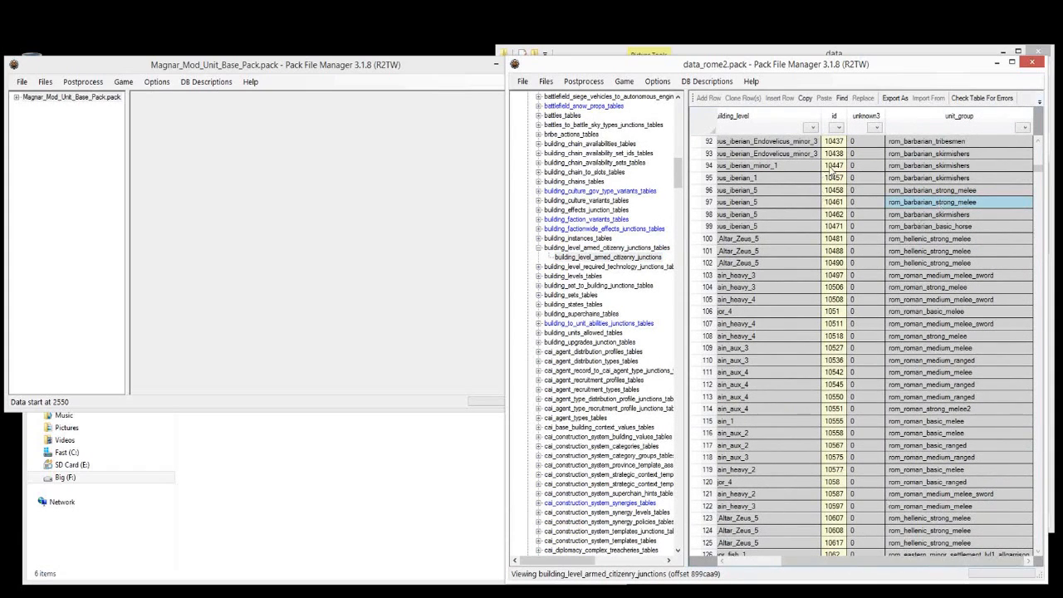
{"action": "left_click", "coordinate": [834, 191]}
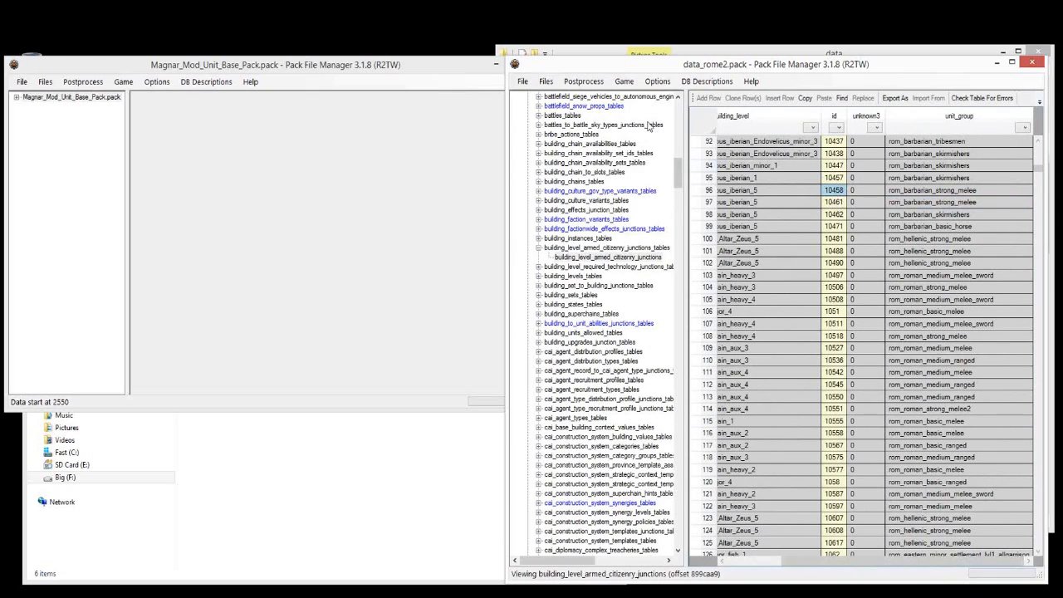
{"action": "left_click_drag", "start_coordinate": [678, 170], "coordinate": [674, 139]}
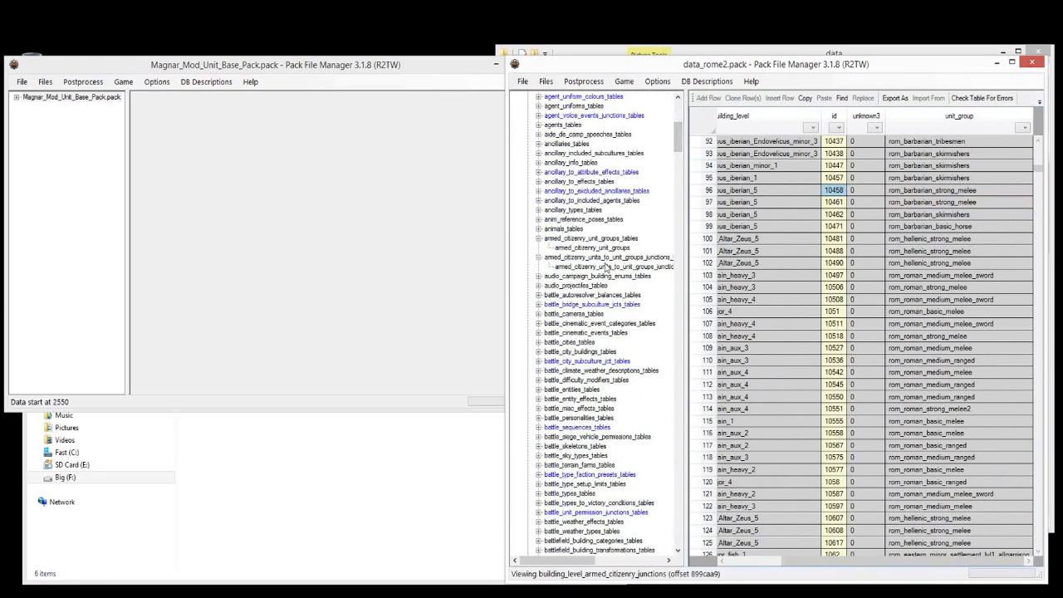
{"action": "left_click_drag", "start_coordinate": [679, 139], "coordinate": [679, 159]}
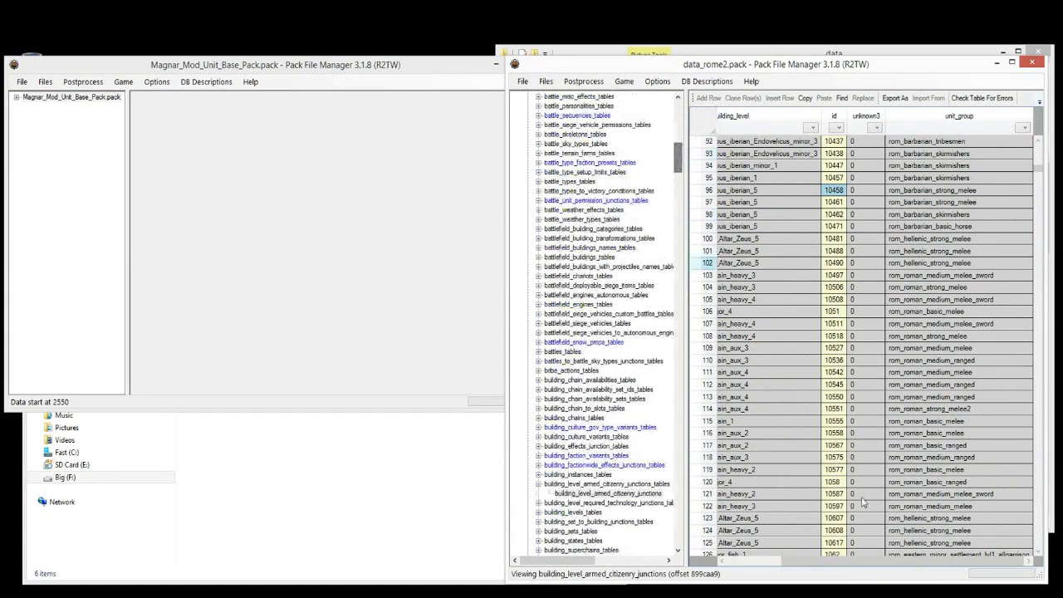
{"action": "left_click_drag", "start_coordinate": [841, 563], "coordinate": [716, 561]}
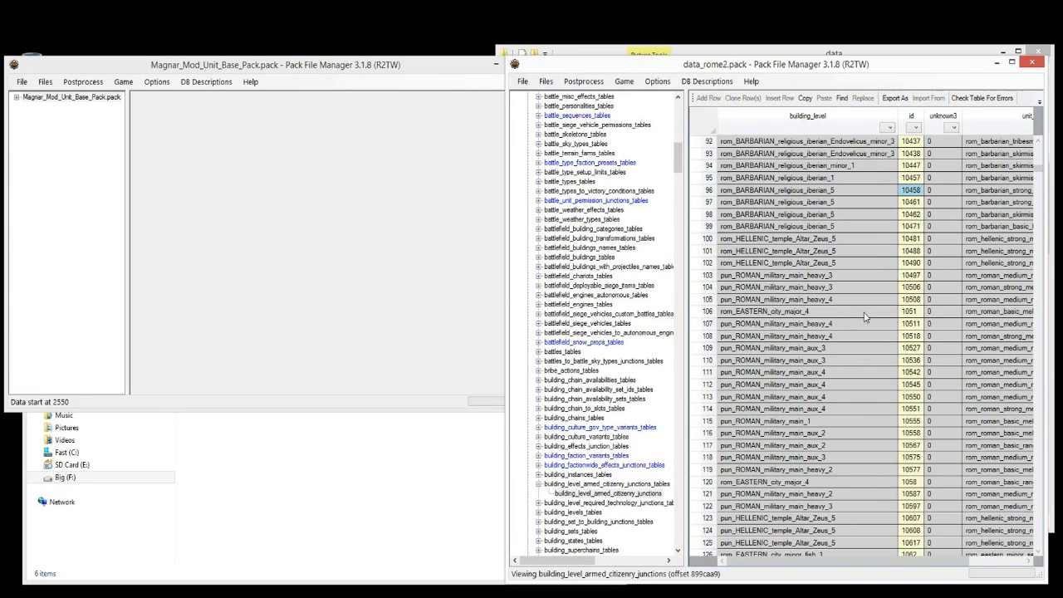
Step: Expand the db folder of Magnar_Mod_Unit_Base_Pack.pack and widen its file tree until the table names are readable
{"action": "left_click", "coordinate": [16, 98]}
{"action": "left_click", "coordinate": [26, 116]}
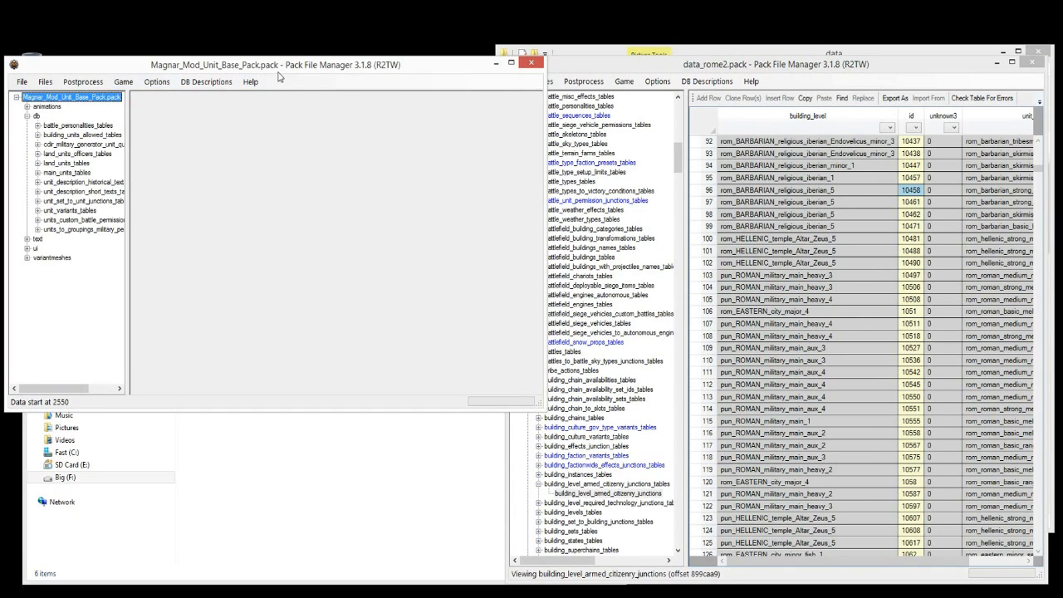
{"action": "left_click_drag", "start_coordinate": [128, 167], "coordinate": [185, 167]}
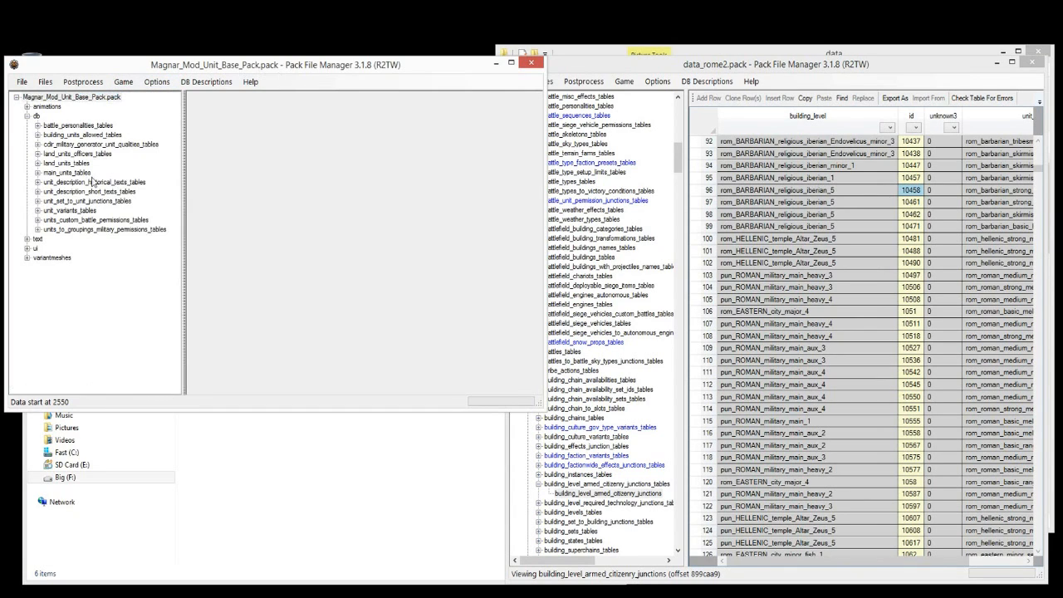
Step: Start adding files from another pack to the mod's db folder, choosing data_rome2 from the Total War Rome II data folder as source
{"action": "right_click", "coordinate": [46, 118]}
{"action": "mouse_move", "coordinate": [83, 124]}
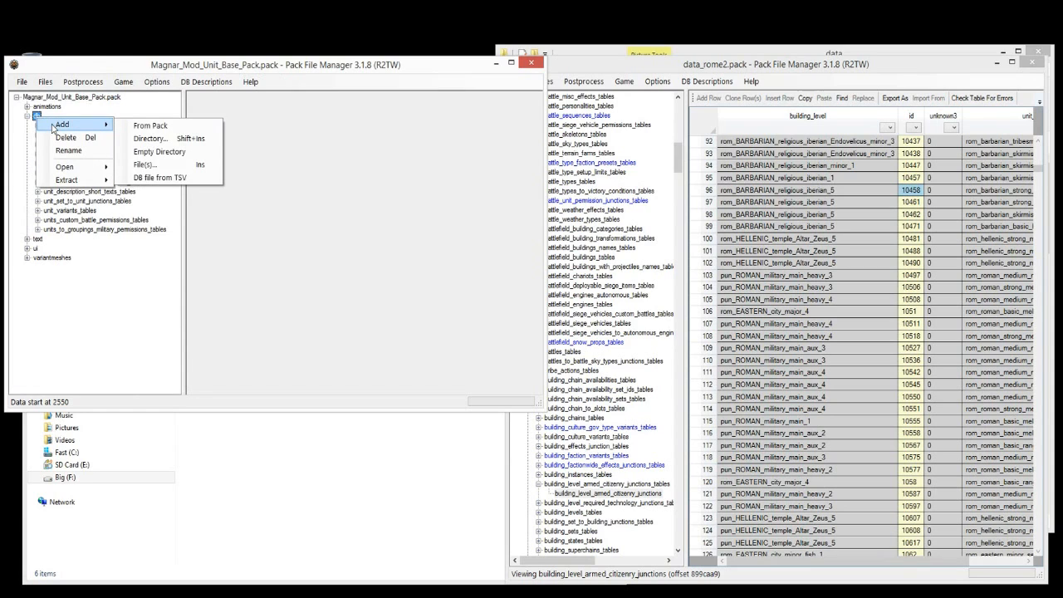
{"action": "left_click", "coordinate": [180, 131]}
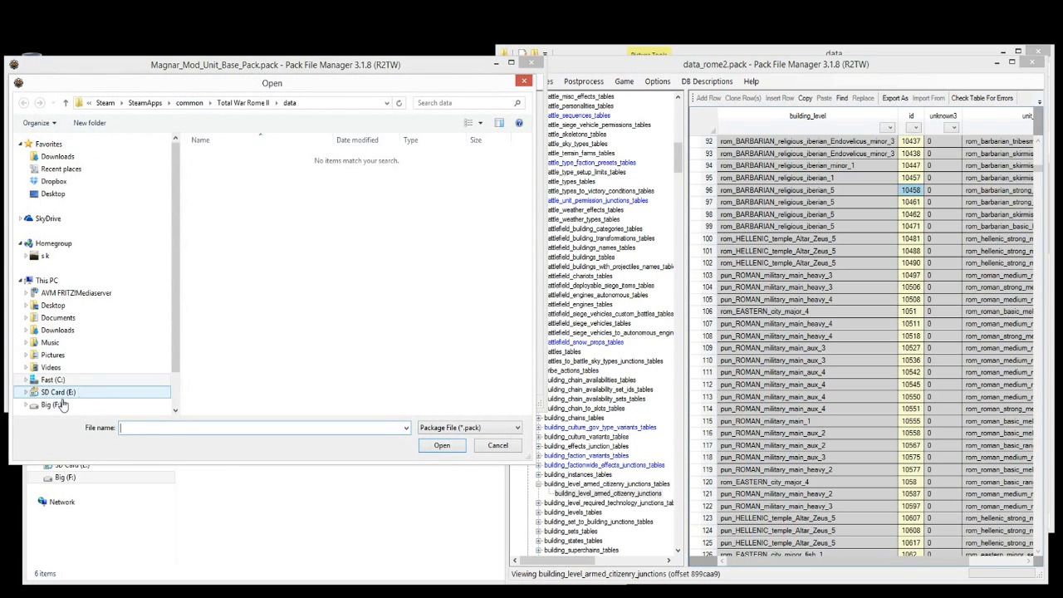
{"action": "left_click", "coordinate": [55, 381]}
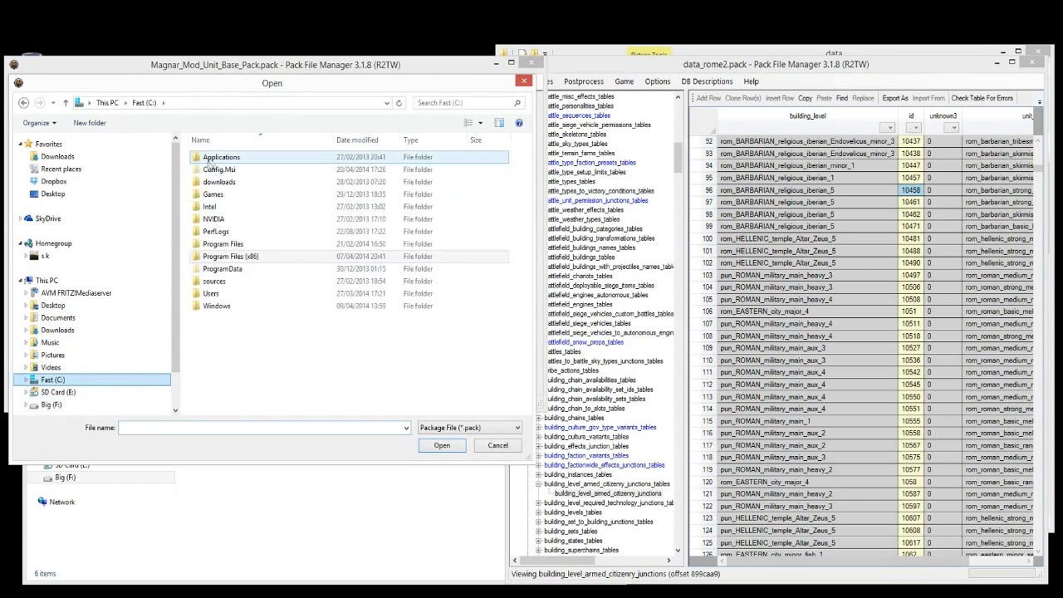
{"action": "double_click", "coordinate": [209, 160]}
{"action": "double_click", "coordinate": [209, 160]}
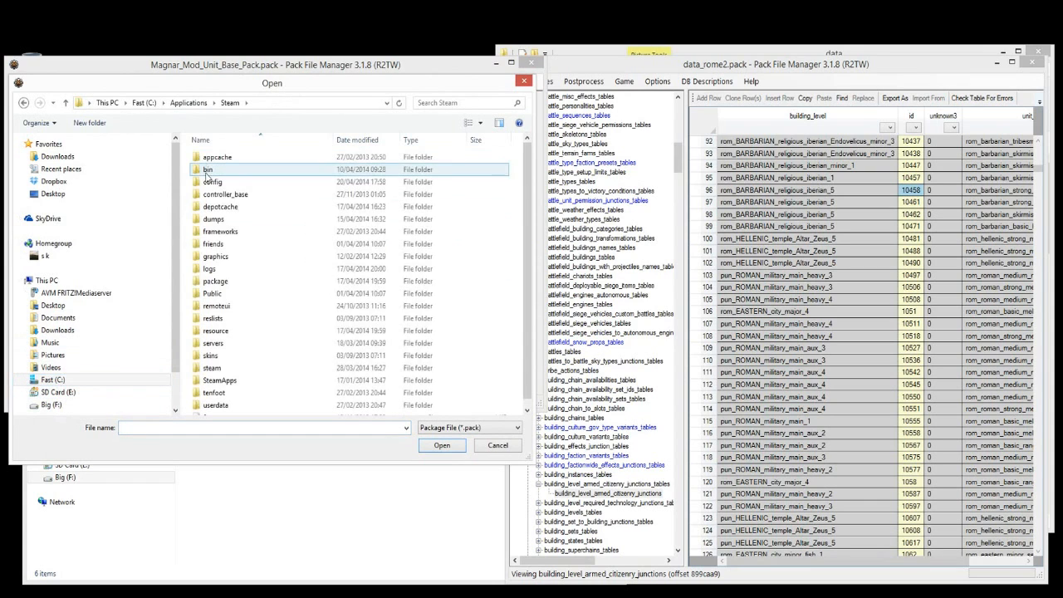
{"action": "double_click", "coordinate": [220, 381]}
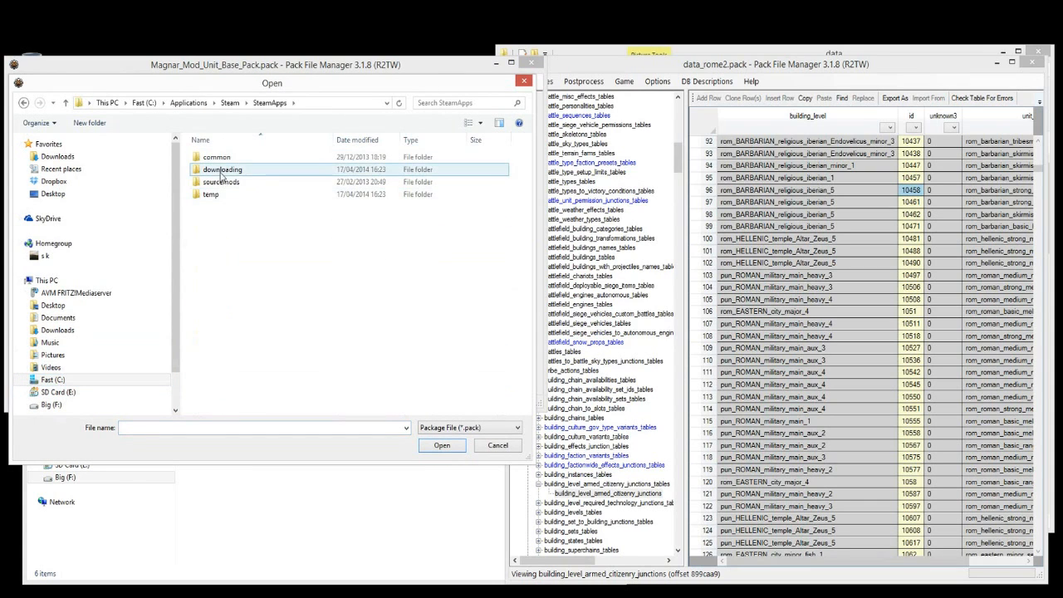
{"action": "double_click", "coordinate": [217, 158]}
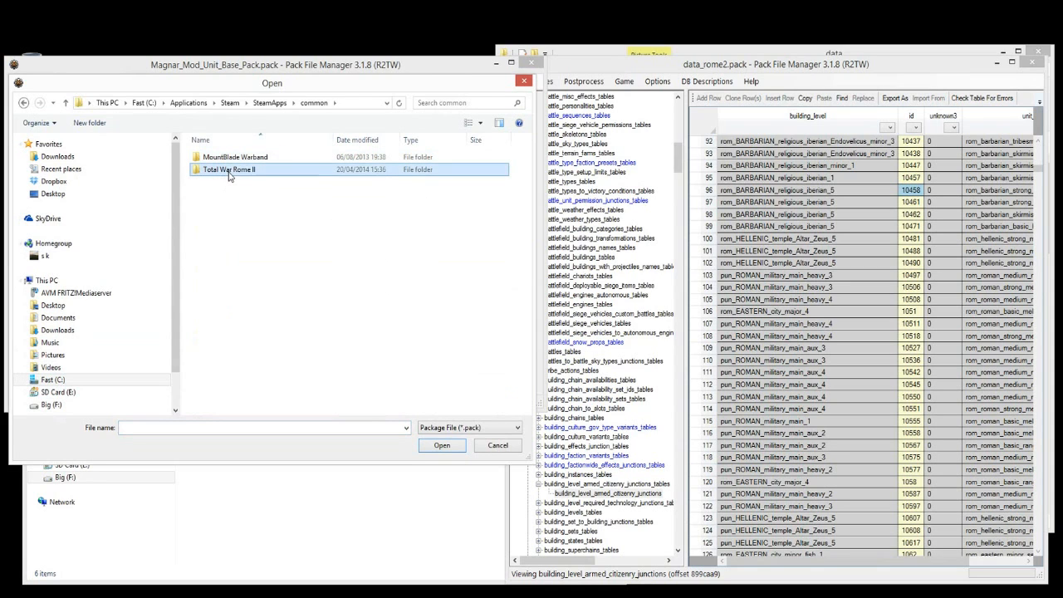
{"action": "double_click", "coordinate": [230, 172]}
{"action": "double_click", "coordinate": [230, 171]}
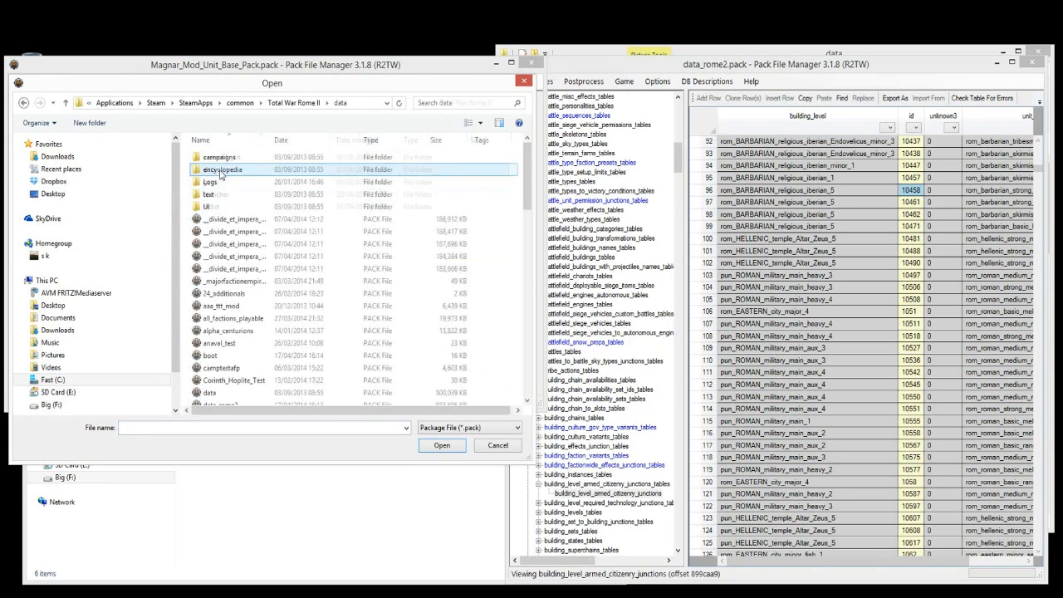
{"action": "scroll", "coordinate": [245, 390], "scroll_direction": "down", "scroll_amount": 1}
{"action": "left_click", "coordinate": [246, 375]}
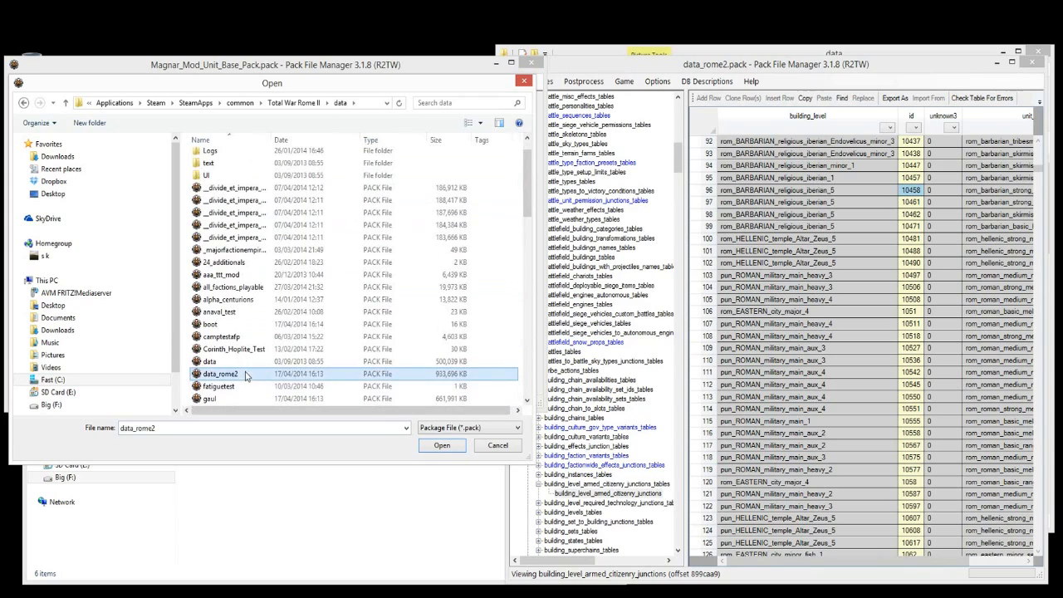
{"action": "left_click", "coordinate": [441, 445]}
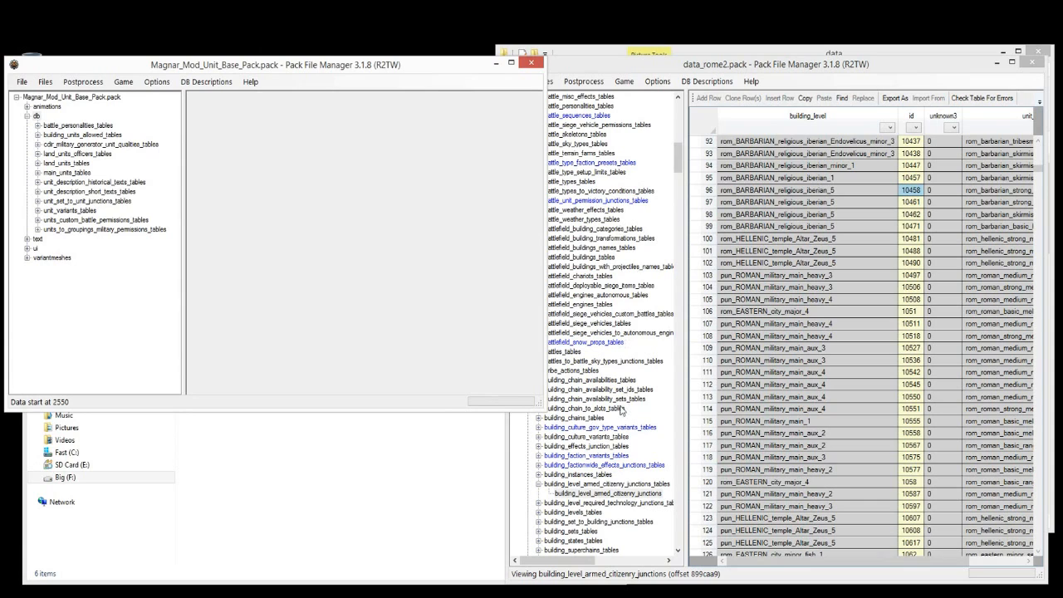
Step: Add the armed_citizenry_unit_groups, armed_citizenry_units_to_unit_groups_junctions and building_level_armed_citizenry_junctions tables to the mod pack and save it
{"action": "left_click_drag", "start_coordinate": [144, 34], "coordinate": [288, 73]}
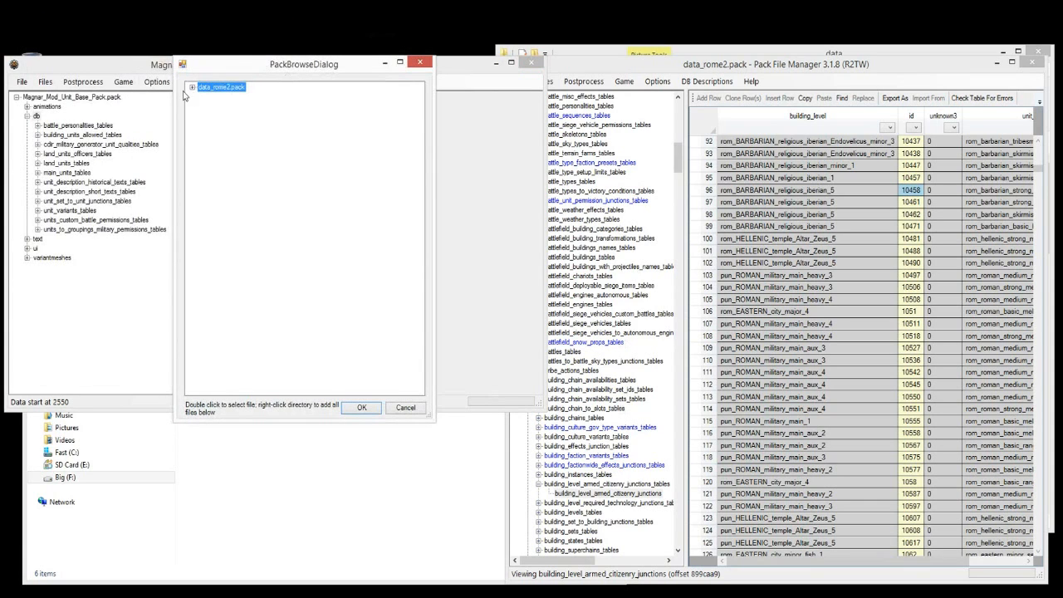
{"action": "left_click", "coordinate": [196, 89]}
{"action": "left_click", "coordinate": [203, 170]}
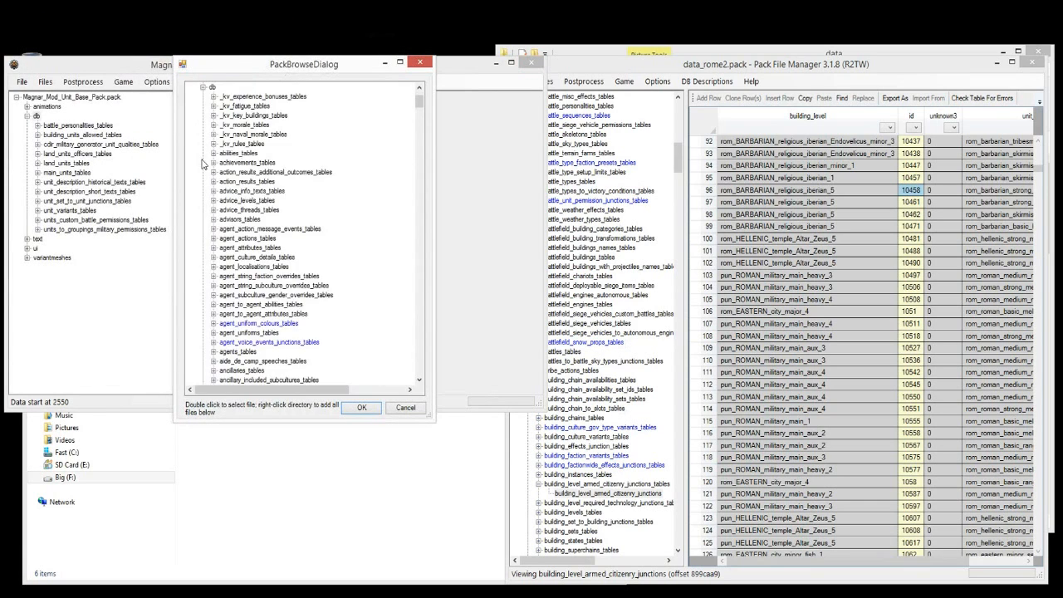
{"action": "scroll", "coordinate": [355, 147], "scroll_direction": "down", "scroll_amount": 15}
{"action": "scroll", "coordinate": [355, 146], "scroll_direction": "up", "scroll_amount": 3}
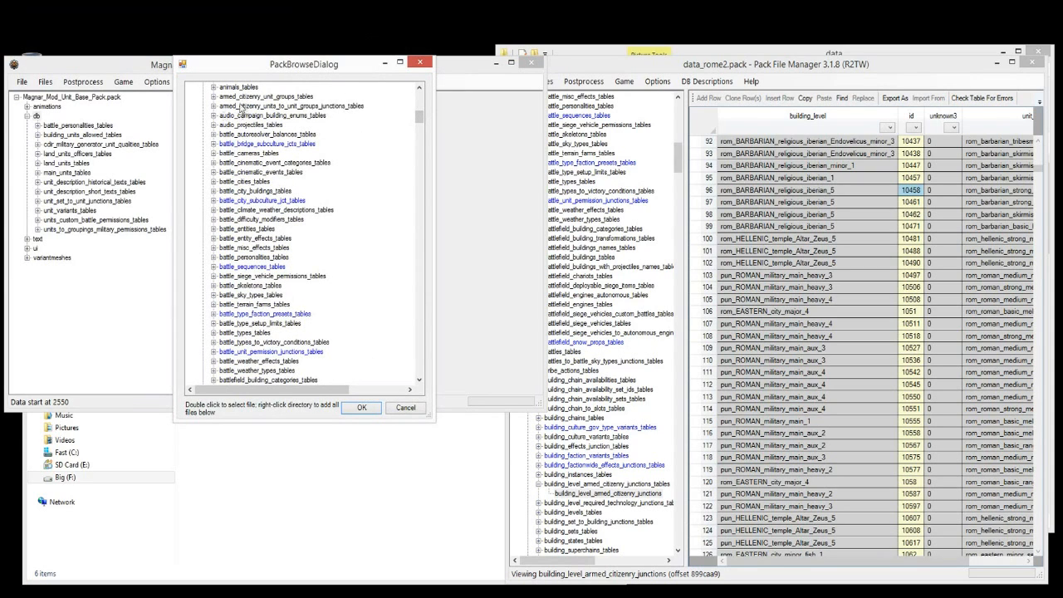
{"action": "double_click", "coordinate": [234, 98]}
{"action": "double_click", "coordinate": [235, 106]}
{"action": "left_click_drag", "start_coordinate": [419, 118], "coordinate": [419, 135]}
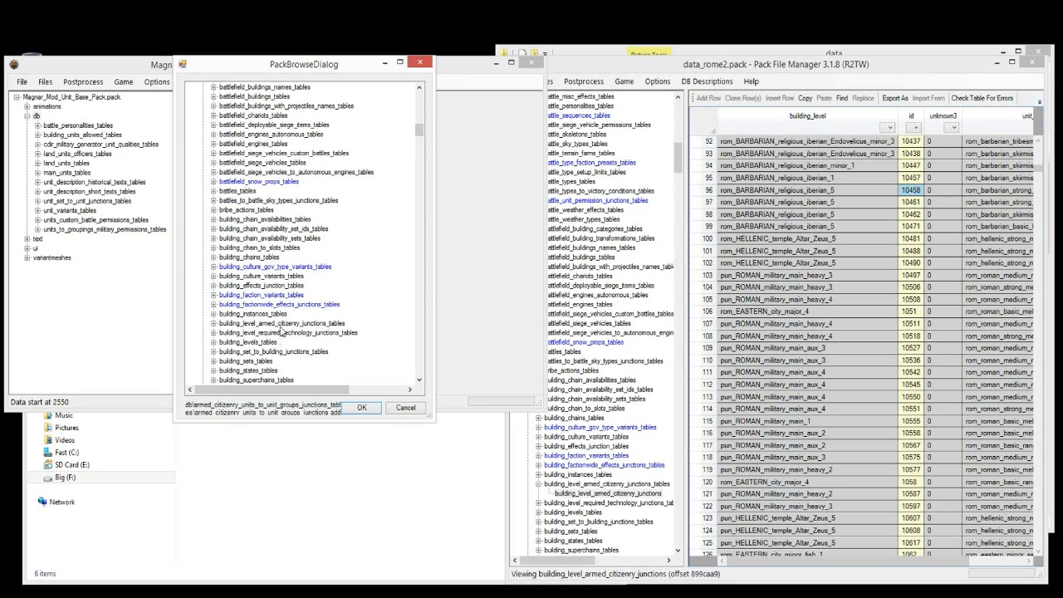
{"action": "left_click", "coordinate": [283, 324]}
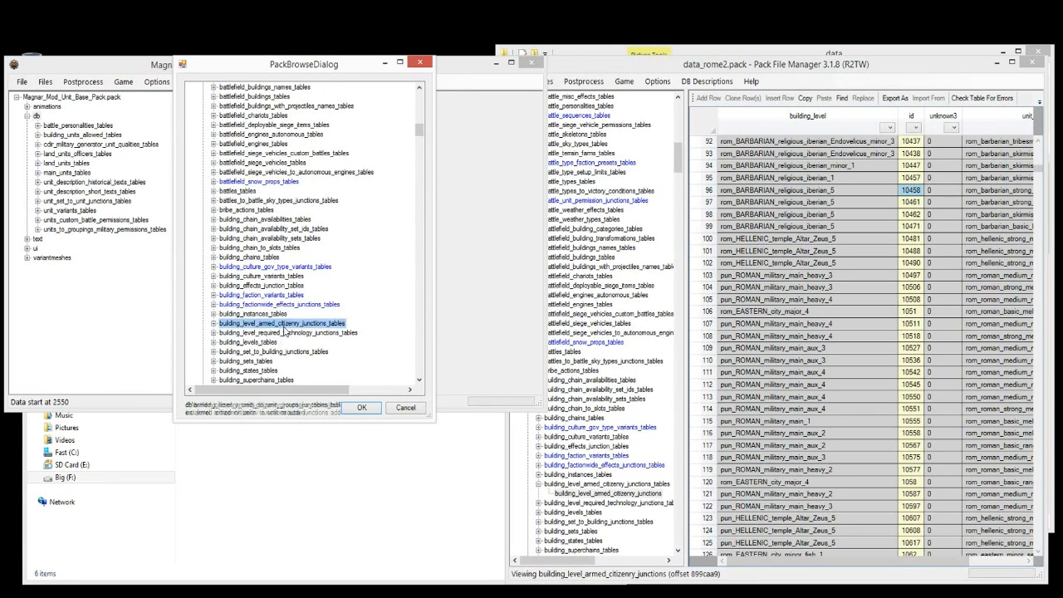
{"action": "left_click", "coordinate": [361, 407]}
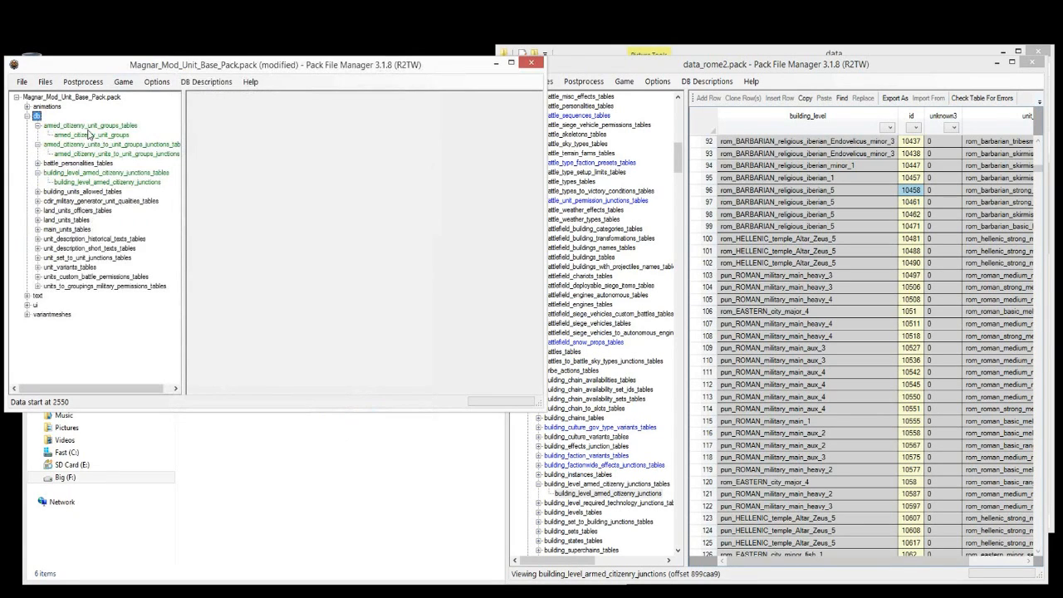
{"action": "left_click", "coordinate": [25, 84]}
{"action": "left_click", "coordinate": [38, 152]}
Step: Rename the mod pack's armed_citizenry_unit_groups table file as mag_tut_armed_citizenry_unit_groups
{"action": "left_click", "coordinate": [87, 136]}
{"action": "right_click", "coordinate": [91, 136]}
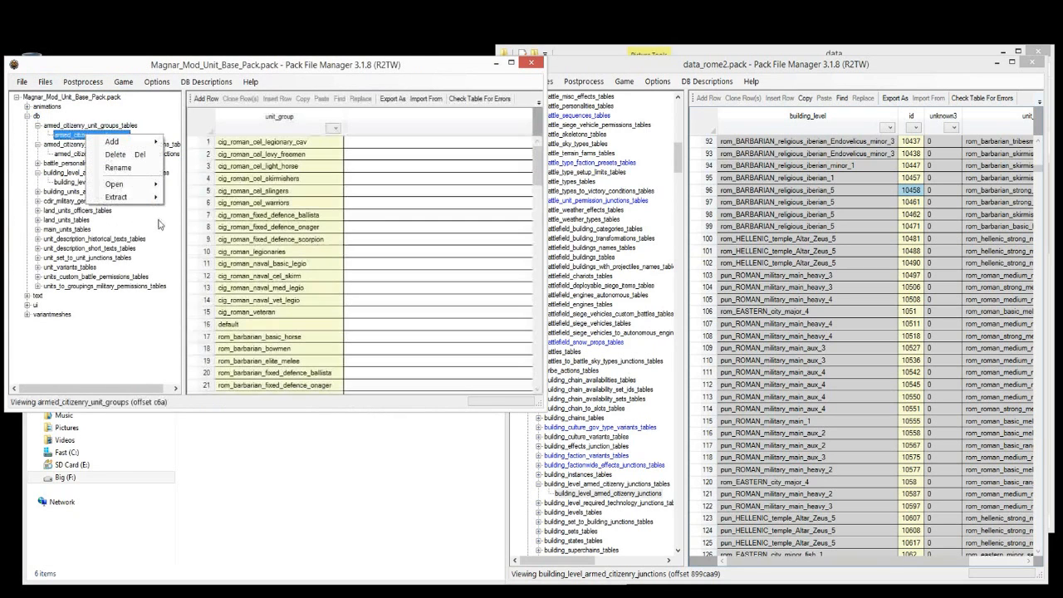
{"action": "left_click", "coordinate": [131, 172]}
{"action": "left_click", "coordinate": [54, 135]}
{"action": "type", "text": "mag_turarmed_citizenry_unit_groups"}
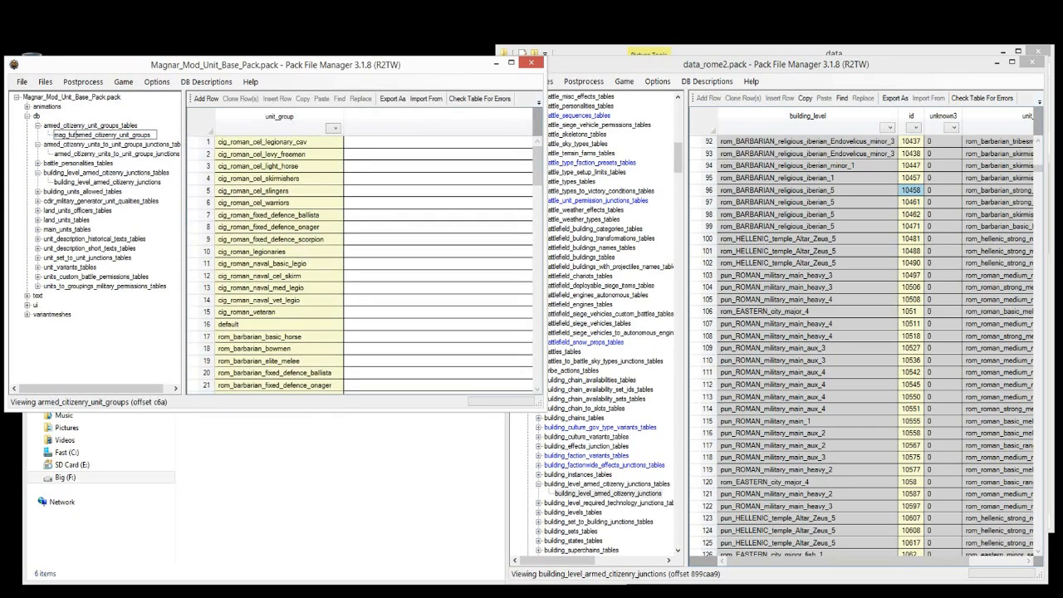
{"action": "type", "text": "_"}
{"action": "key", "text": "Return"}
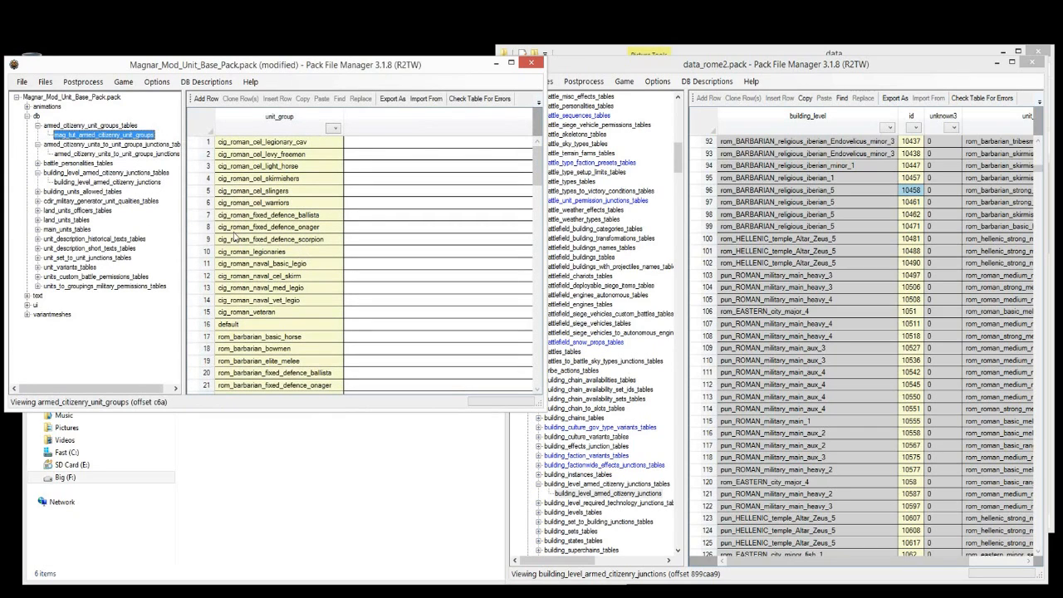
Step: Rename the armed_citizenry_units_to_unit_groups_junctions table file in the mod pack as mag_tut_armed_citizenry_units_to_unit_groups_junctions
{"action": "left_click", "coordinate": [148, 155]}
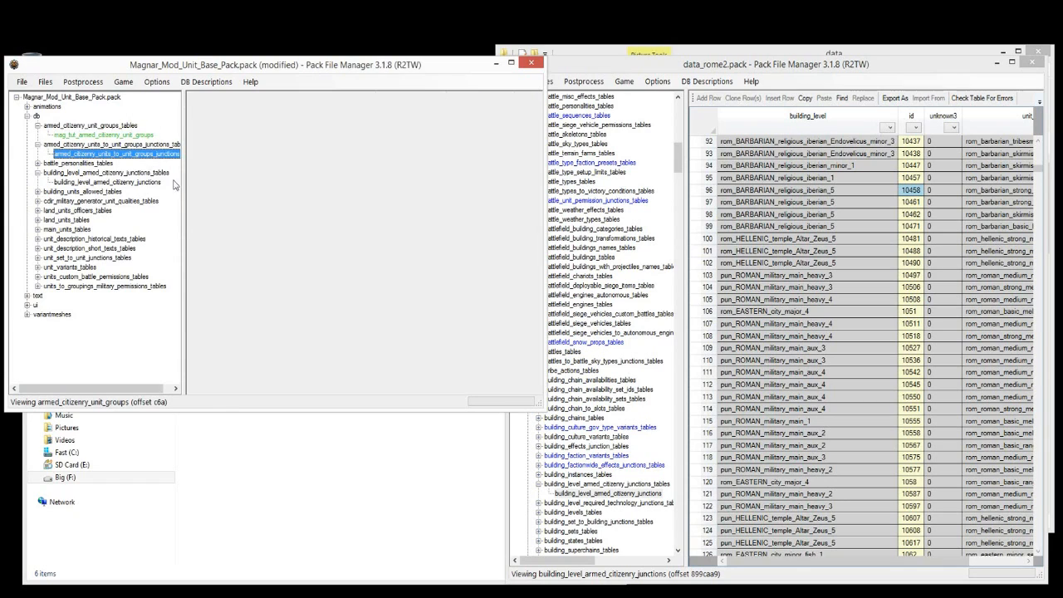
{"action": "right_click", "coordinate": [151, 155]}
{"action": "key", "text": "F2"}
{"action": "key", "text": "Home"}
{"action": "type", "text": "mag_tut_"}
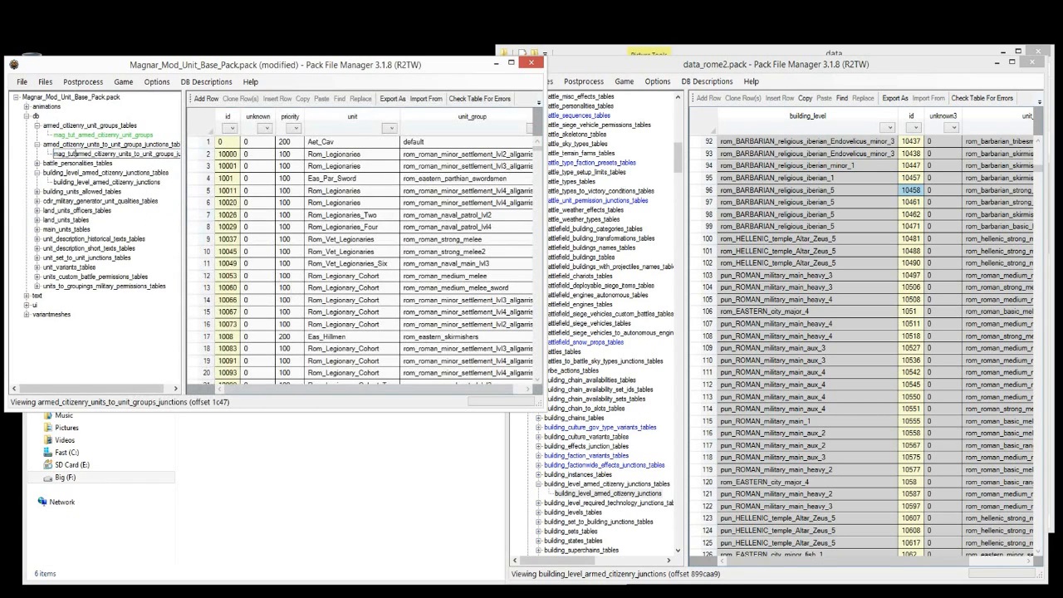
{"action": "key", "text": "Return"}
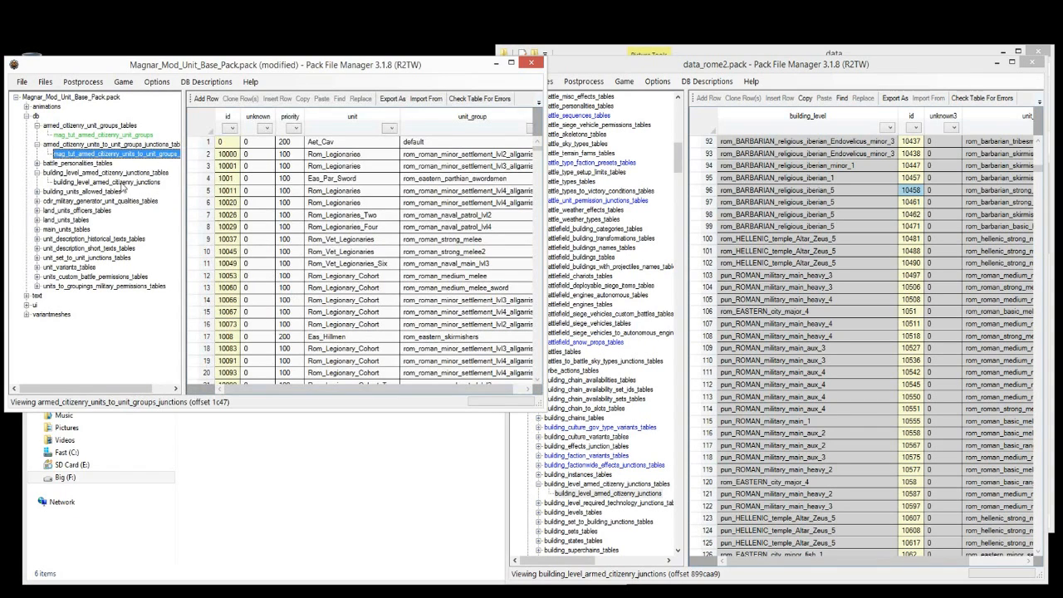
Step: Rename the building_level_armed_citizenry_junctions table file as mag_tut_building_level_armed_citizenry_junctions and save the mod pack
{"action": "left_click", "coordinate": [122, 183]}
{"action": "right_click", "coordinate": [124, 185]}
{"action": "left_click", "coordinate": [153, 217]}
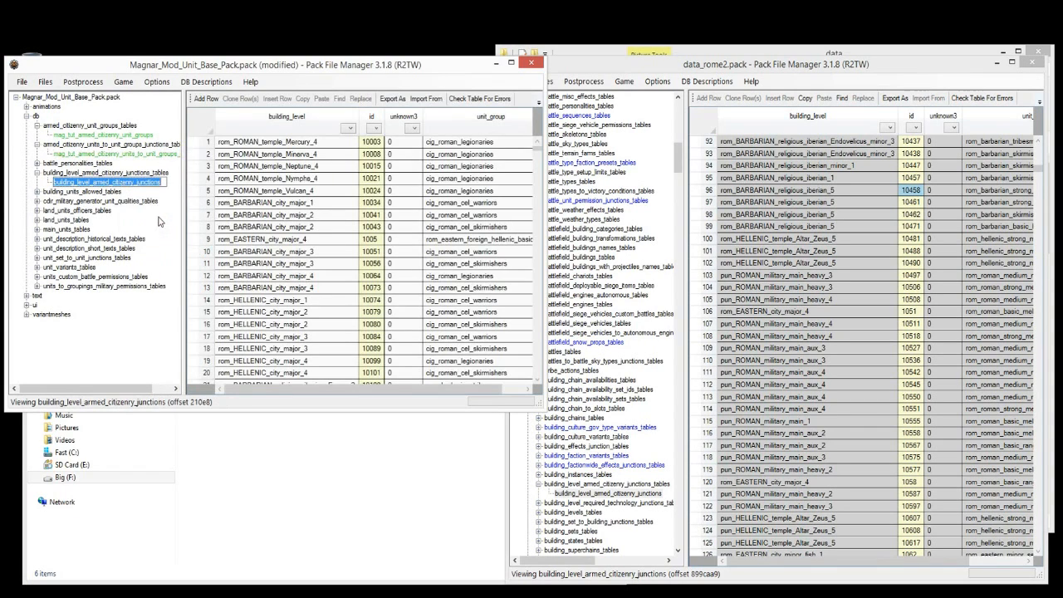
{"action": "key", "text": "Home"}
{"action": "type", "text": "mag_tu"}
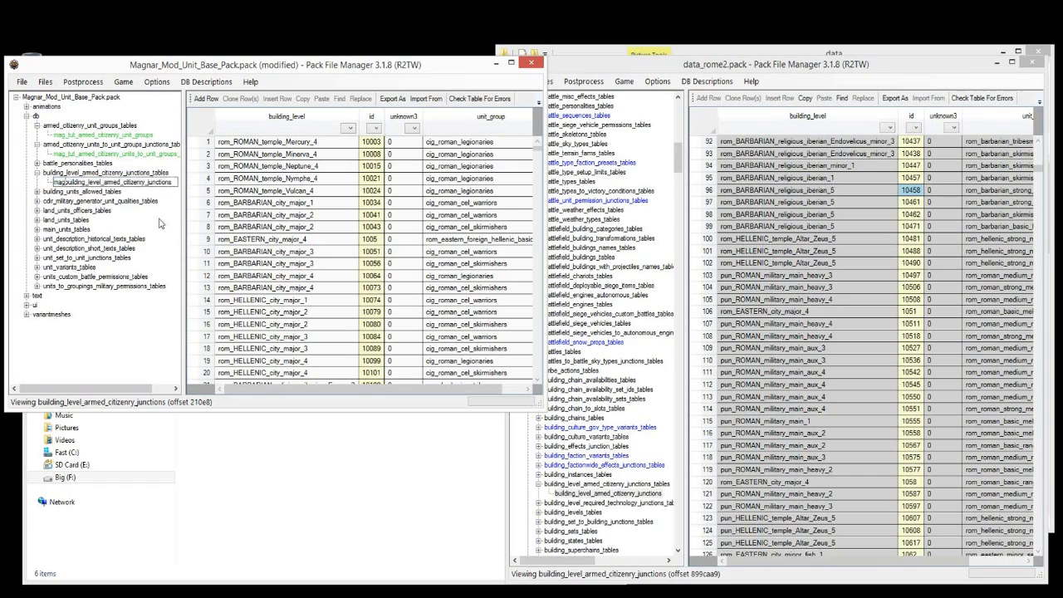
{"action": "type", "text": "t_"}
{"action": "key", "text": "Return"}
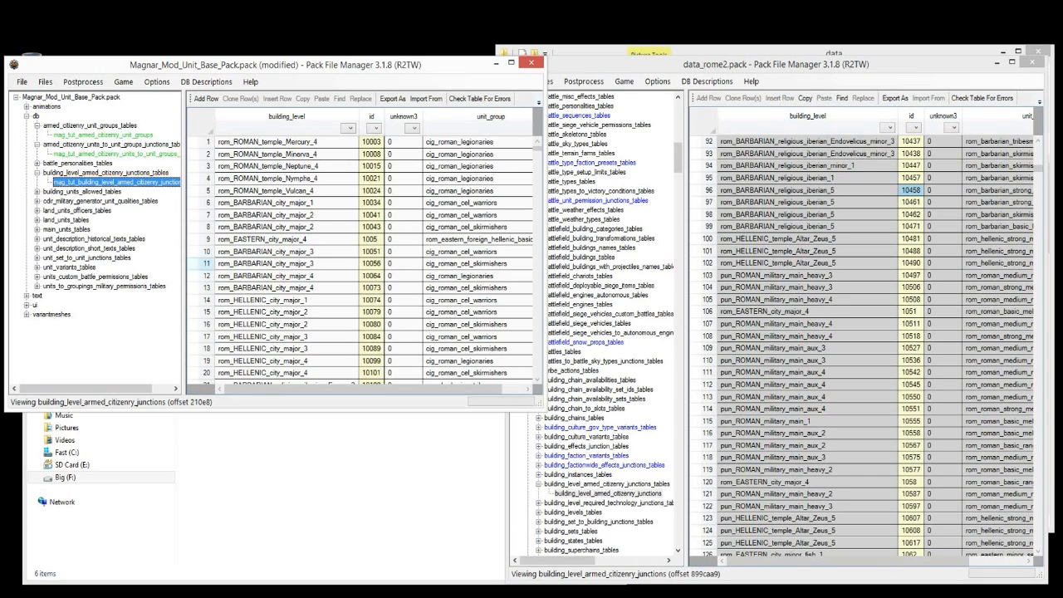
{"action": "left_click", "coordinate": [21, 82]}
{"action": "left_click", "coordinate": [52, 148]}
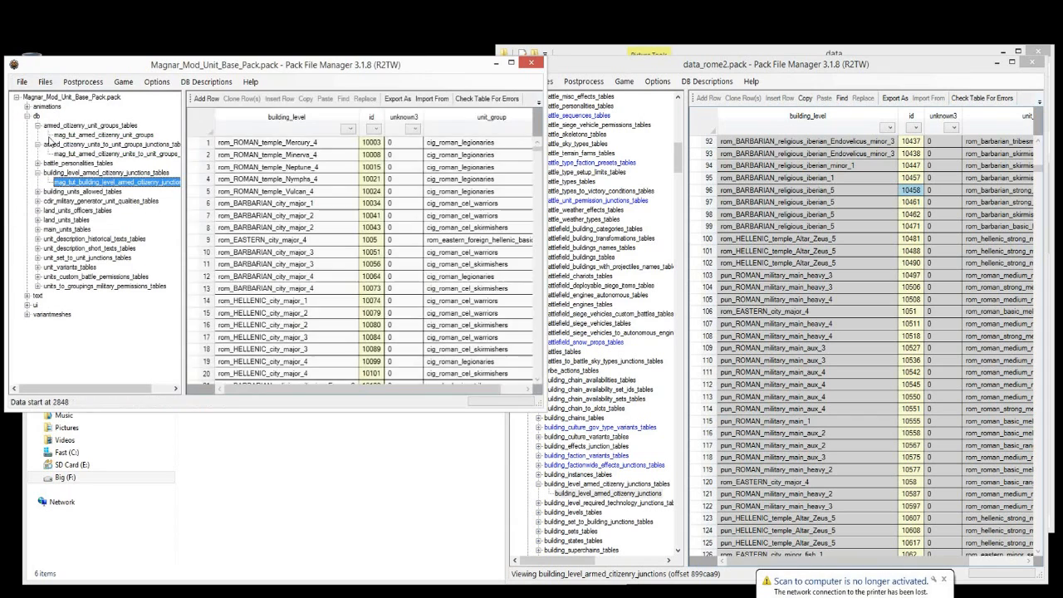
Step: Delete every row except the first from the mag_tut_armed_citizenry_unit_groups table
{"action": "left_click", "coordinate": [100, 135]}
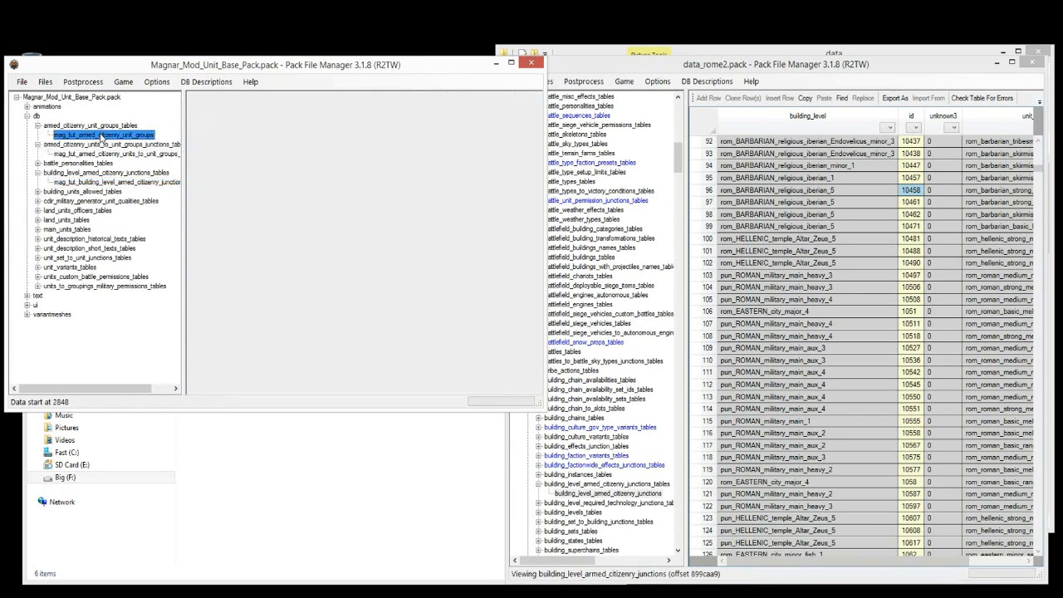
{"action": "left_click", "coordinate": [205, 155]}
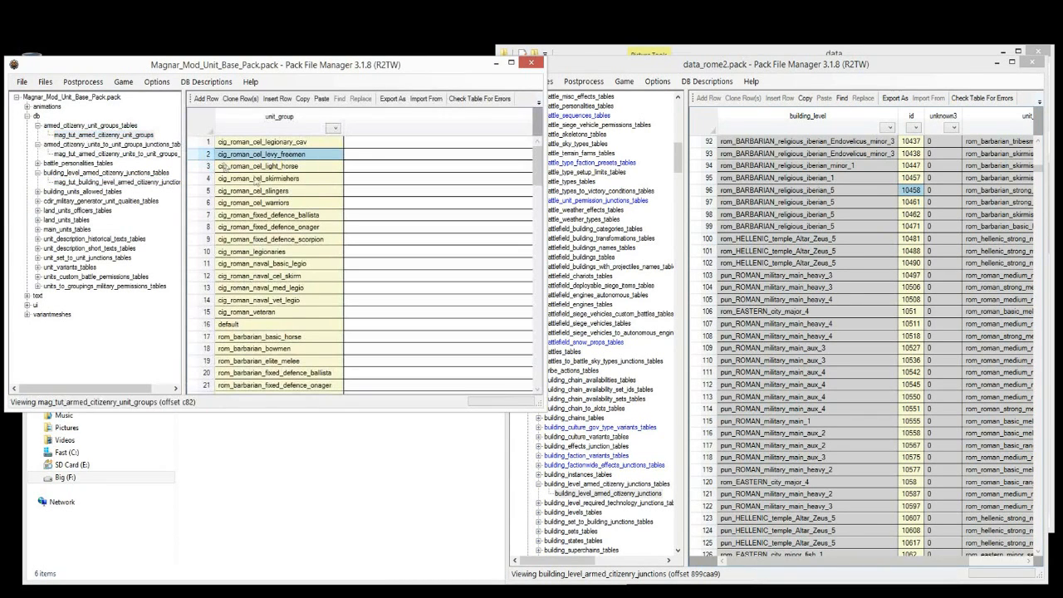
{"action": "key", "text": "ctrl+shift+End"}
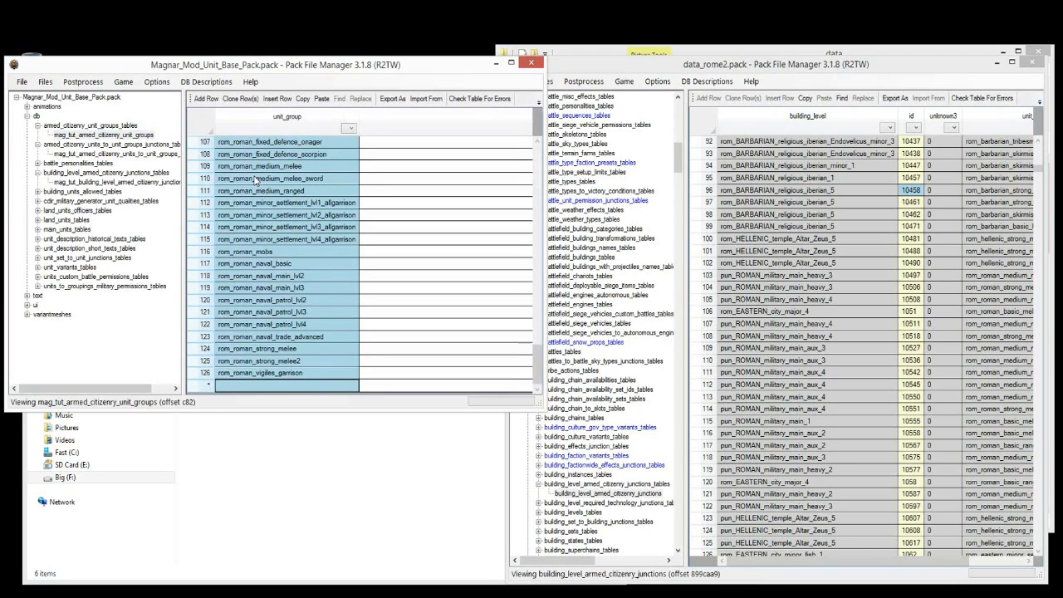
{"action": "key", "text": "Delete"}
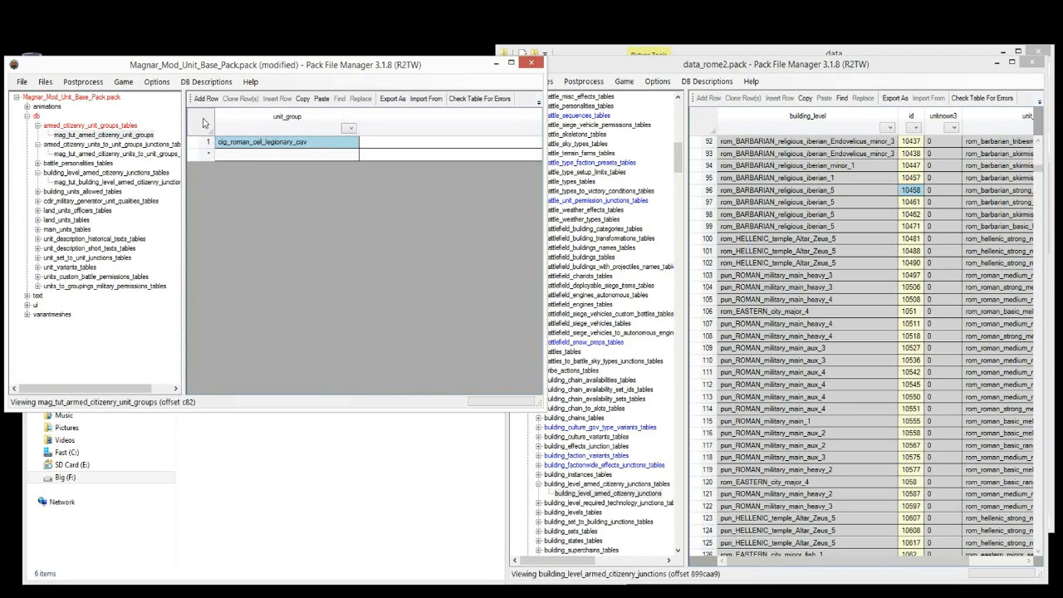
Step: Set the remaining row's unit_group to magnar_tutorial_garrison, copy that name and save the mod pack
{"action": "left_click", "coordinate": [252, 143]}
{"action": "key", "text": "ctrl+a"}
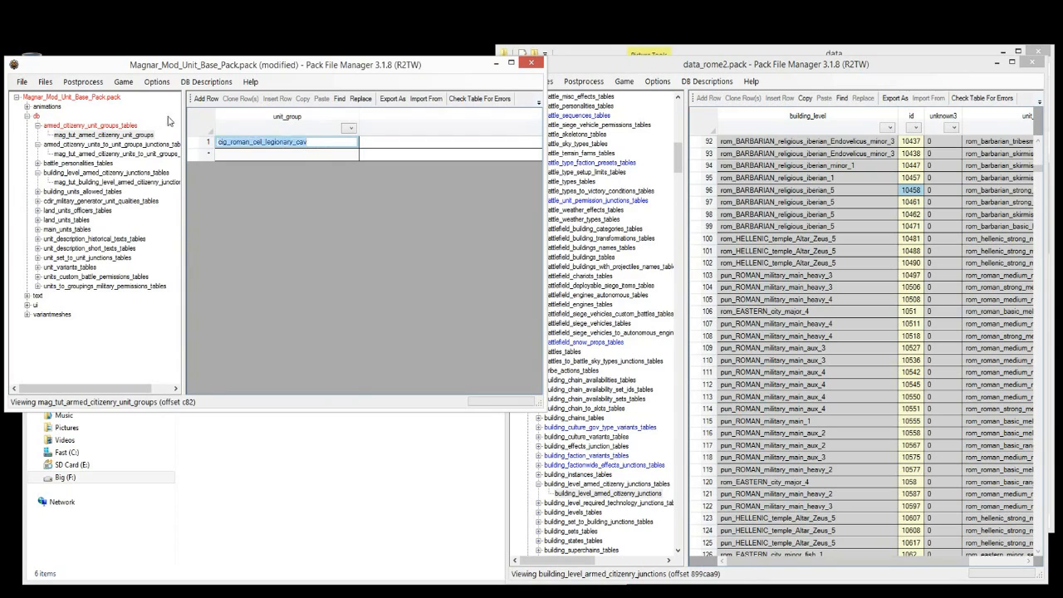
{"action": "type", "text": "magnar_tutorial"}
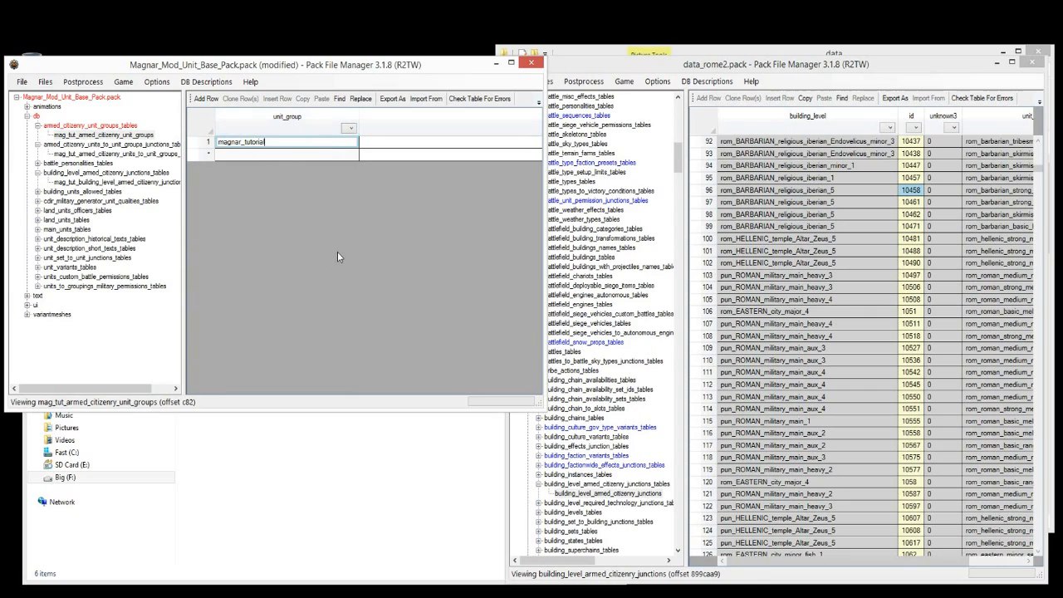
{"action": "type", "text": "_garrison"}
{"action": "key", "text": "Return"}
{"action": "left_click", "coordinate": [279, 142]}
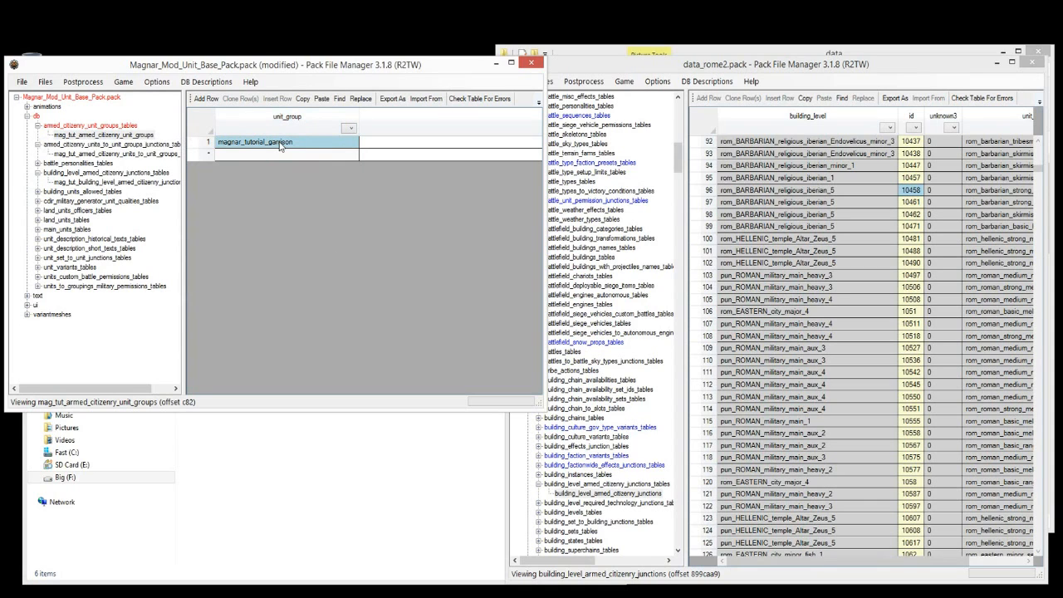
{"action": "left_click", "coordinate": [113, 154]}
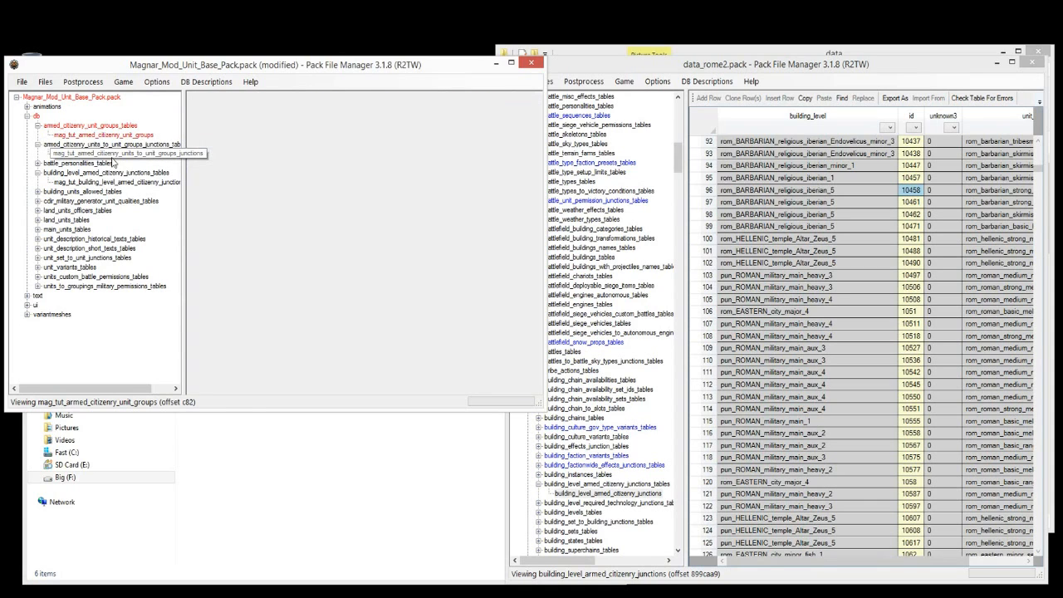
{"action": "left_click", "coordinate": [44, 81]}
{"action": "left_click", "coordinate": [38, 143]}
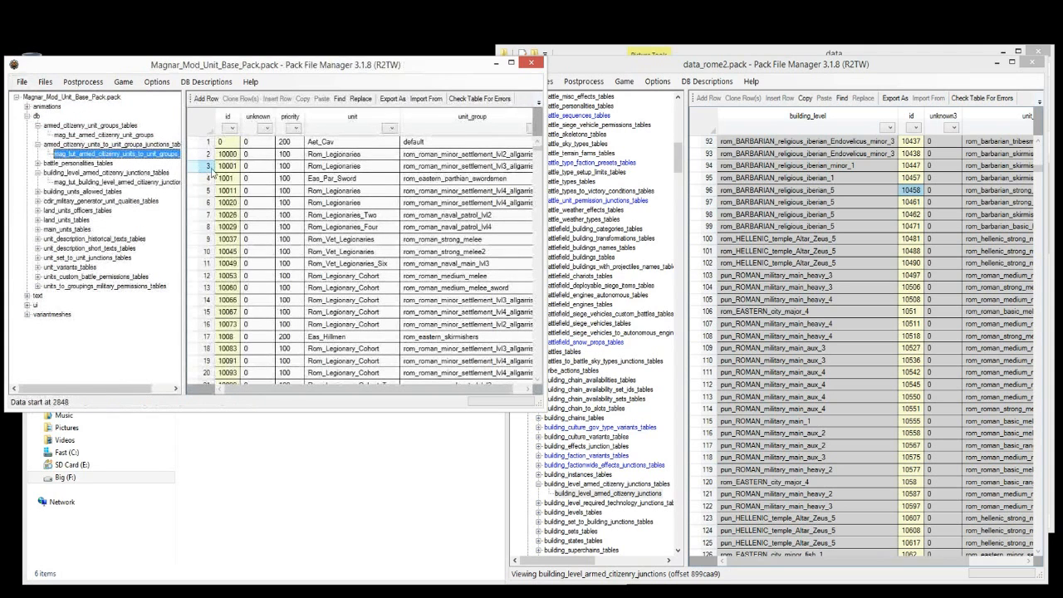
Step: Delete every row except the first from the mag_tut_armed_citizenry_units_to_unit_groups_junctions table
{"action": "left_click", "coordinate": [207, 154]}
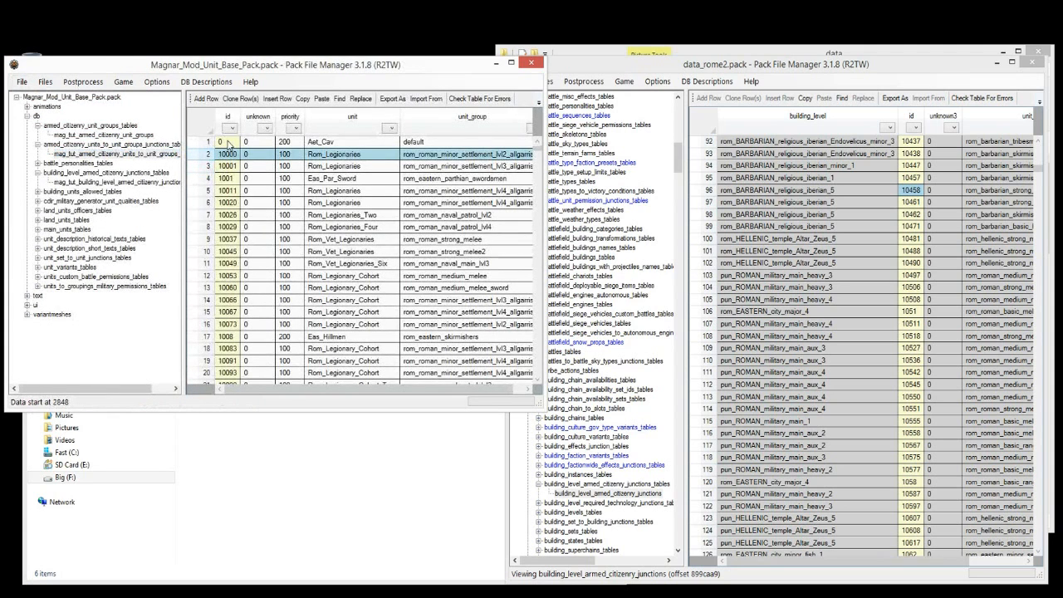
{"action": "key", "text": "ctrl+shift+End"}
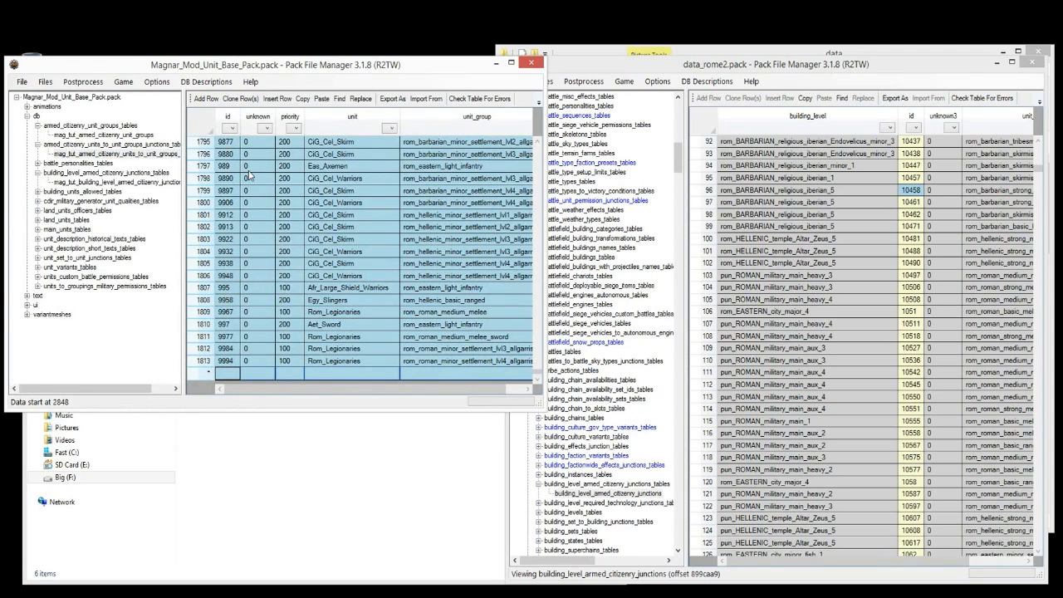
{"action": "key", "text": "Delete"}
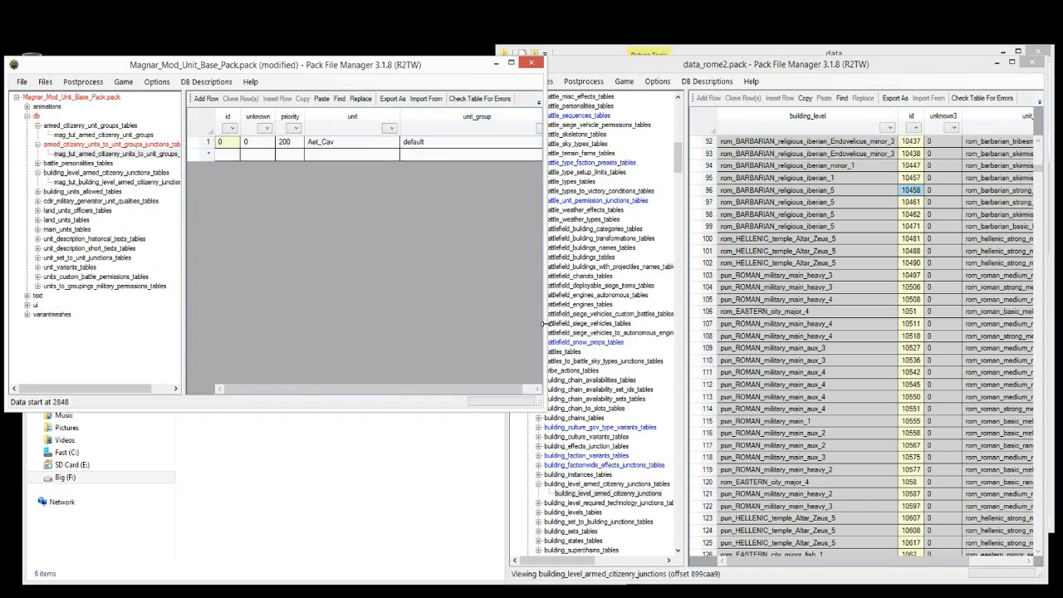
Step: Widen the mod pack window, set the remaining junction row's unit_group to magnar_tutorial_garrison and save the pack
{"action": "left_click_drag", "start_coordinate": [544, 324], "coordinate": [851, 324]}
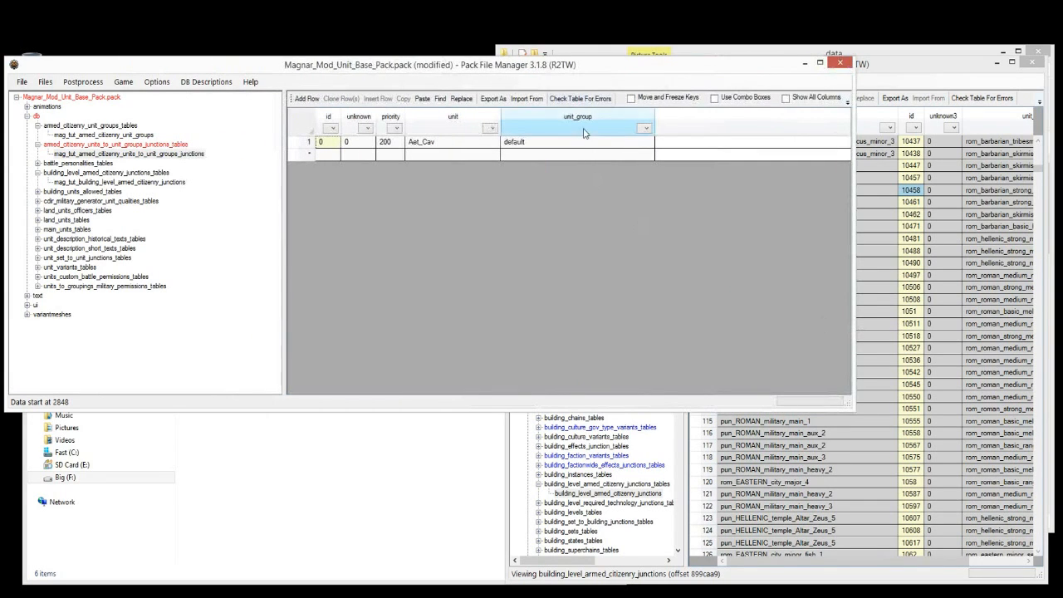
{"action": "left_click", "coordinate": [554, 143]}
{"action": "type", "text": "magnar_tutorial_garrison"}
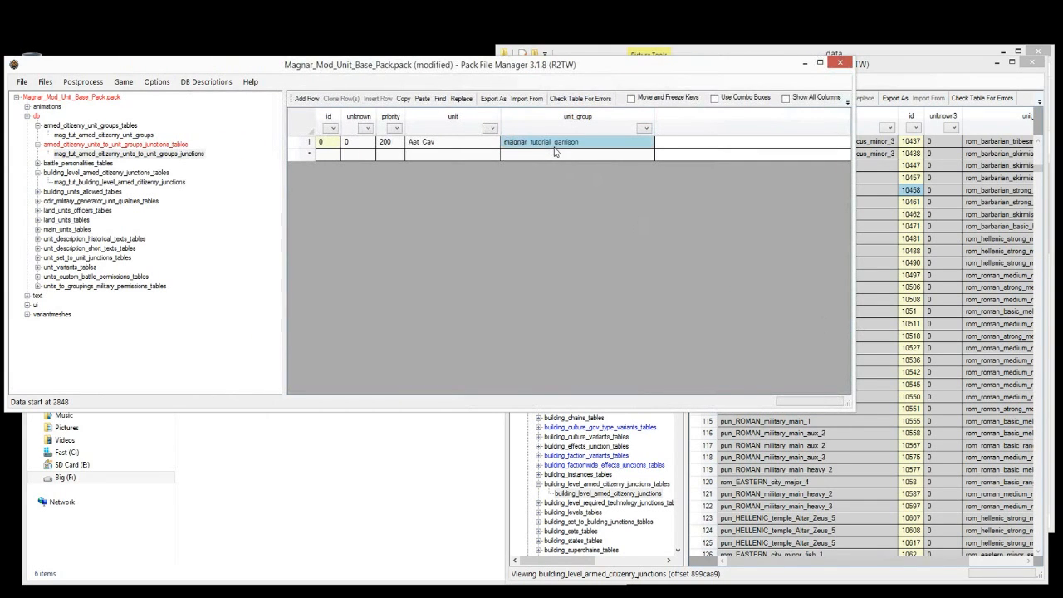
{"action": "left_click", "coordinate": [413, 146]}
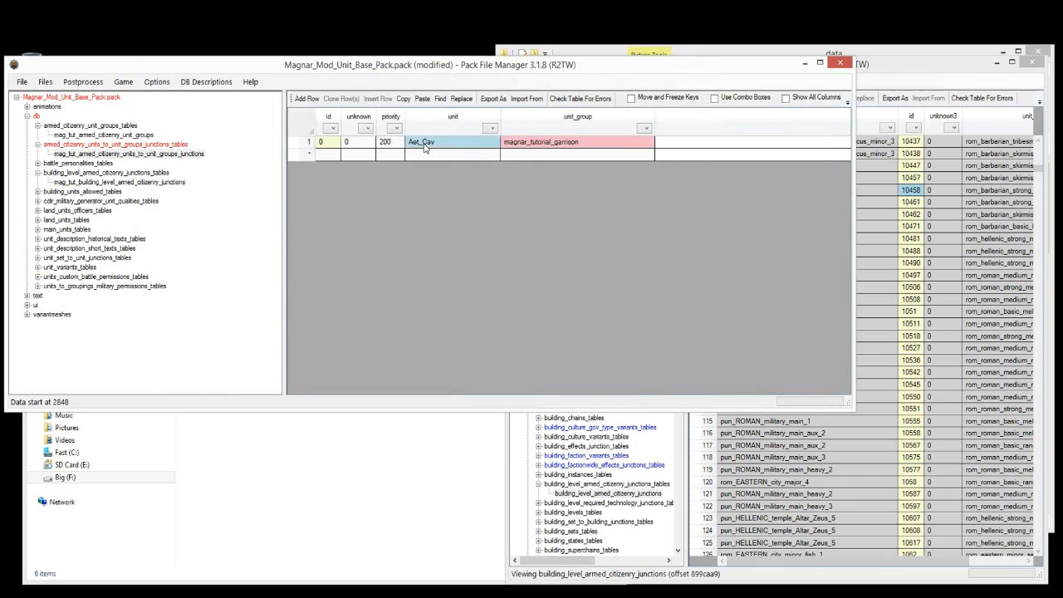
{"action": "left_click", "coordinate": [105, 165]}
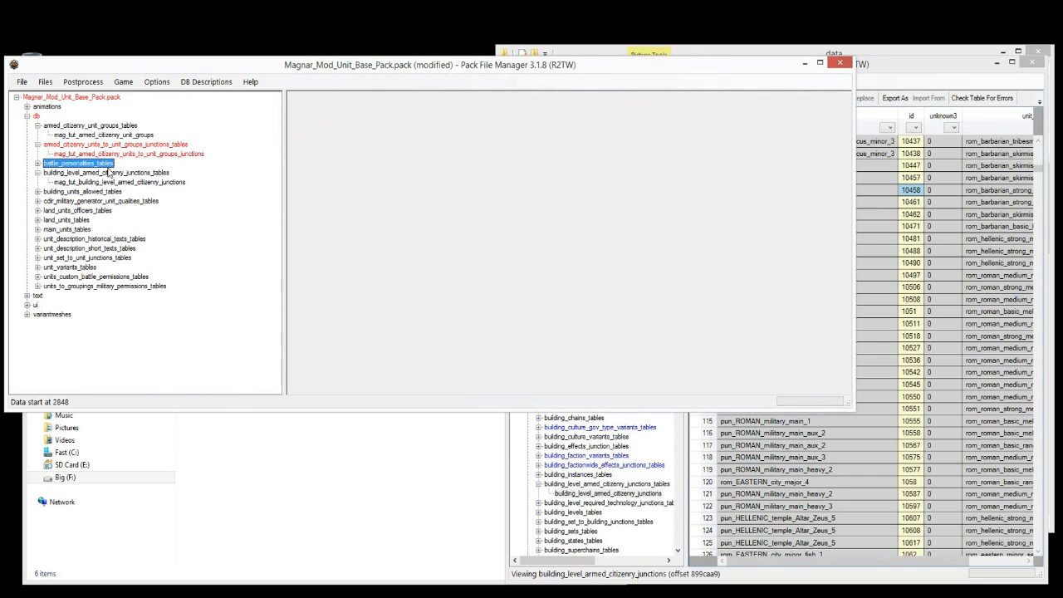
{"action": "left_click", "coordinate": [117, 145]}
{"action": "left_click", "coordinate": [138, 155]}
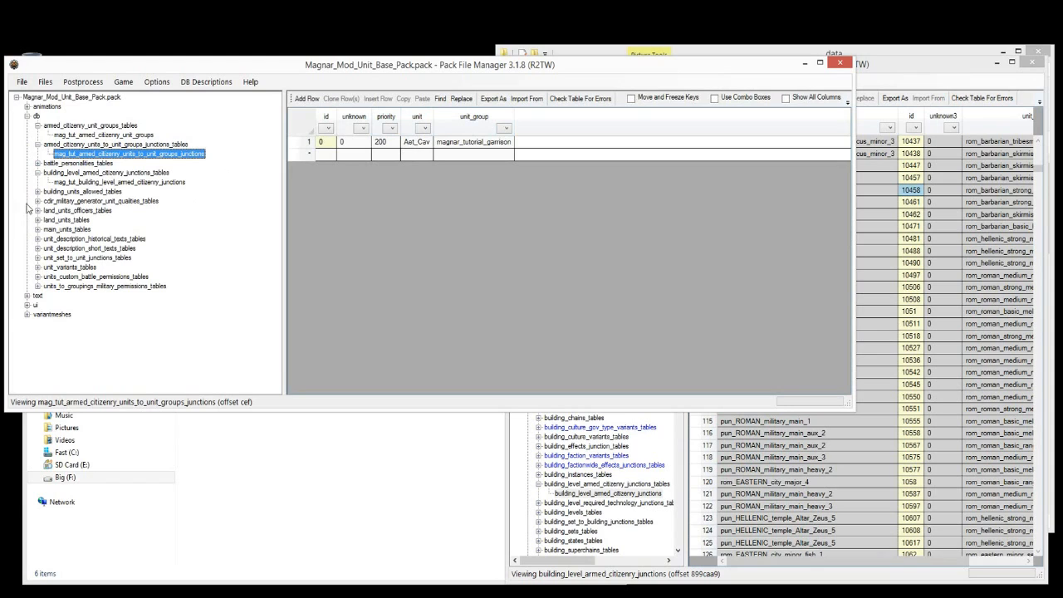
Step: Copy the Gre_Slingers_Mag_Tut unit key from mag_tut_main_units into the unit field of the units-to-unit-groups junction row
{"action": "left_click", "coordinate": [38, 230]}
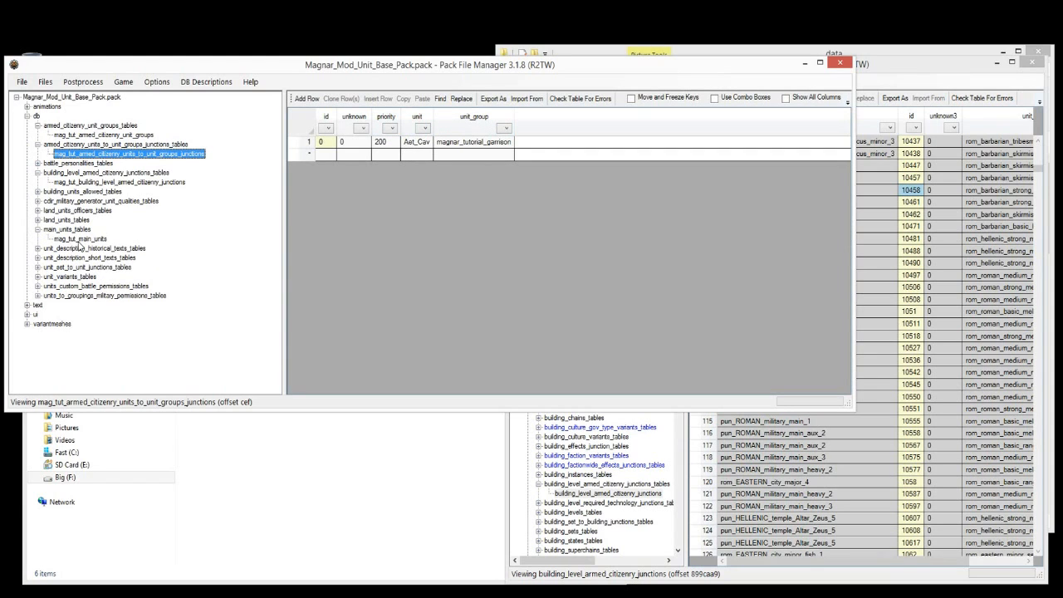
{"action": "left_click", "coordinate": [79, 239]}
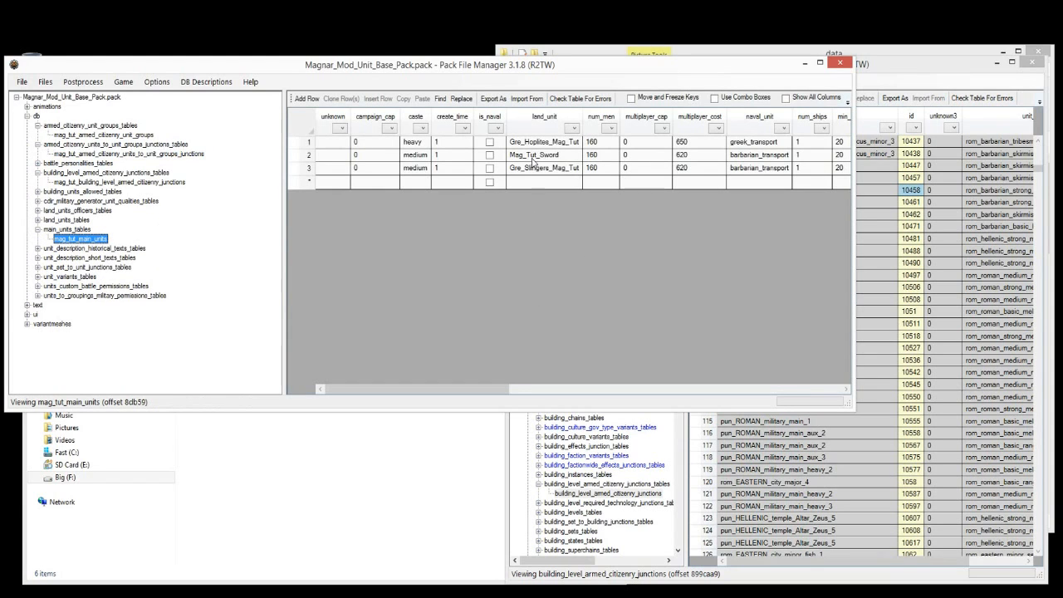
{"action": "left_click_drag", "start_coordinate": [502, 391], "coordinate": [668, 400]}
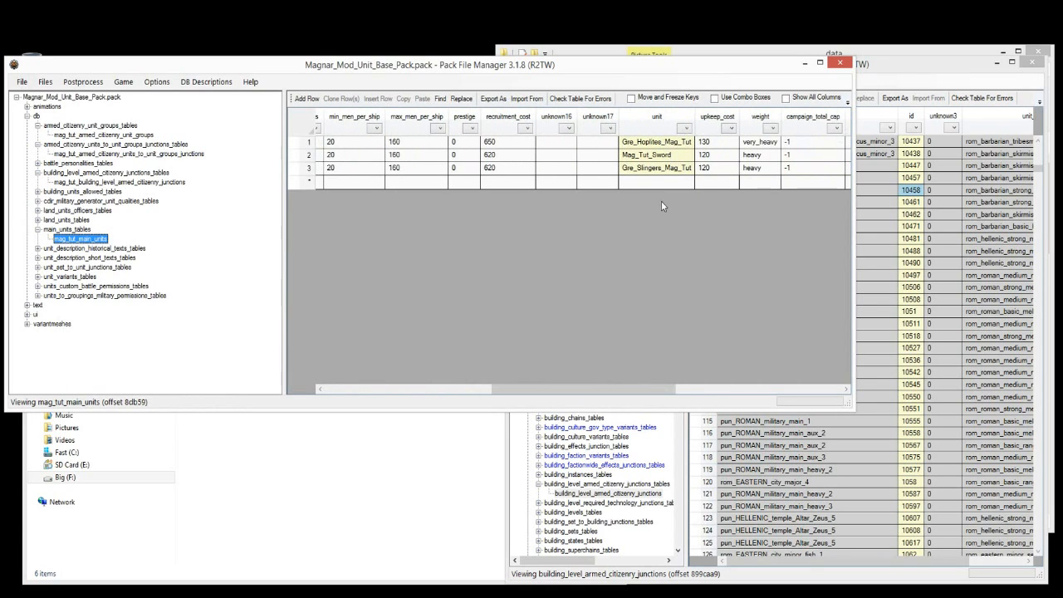
{"action": "left_click", "coordinate": [666, 171]}
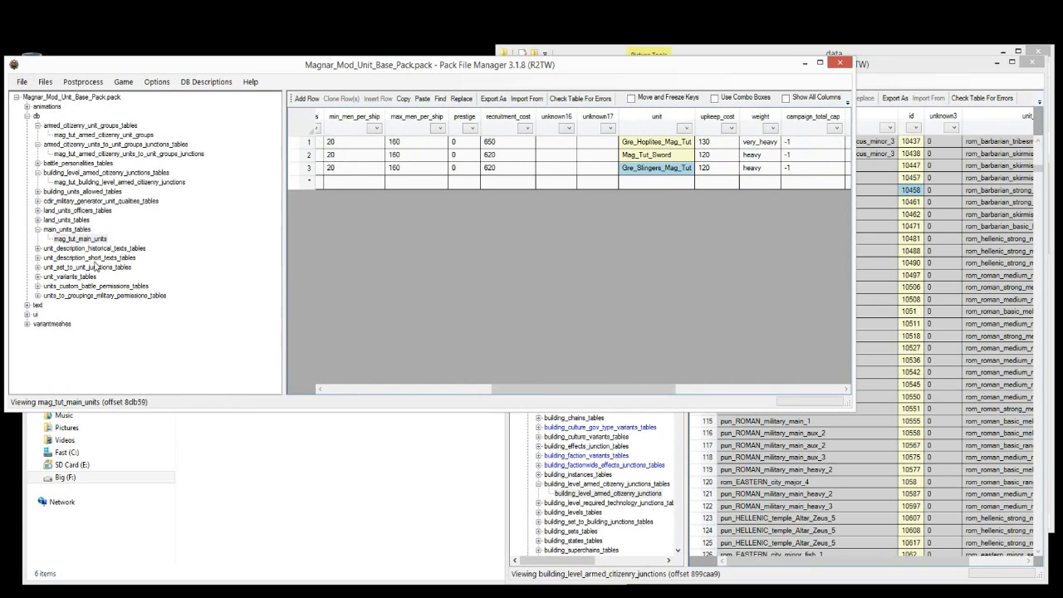
{"action": "left_click", "coordinate": [119, 135]}
{"action": "left_click", "coordinate": [115, 153]}
{"action": "left_click", "coordinate": [417, 143]}
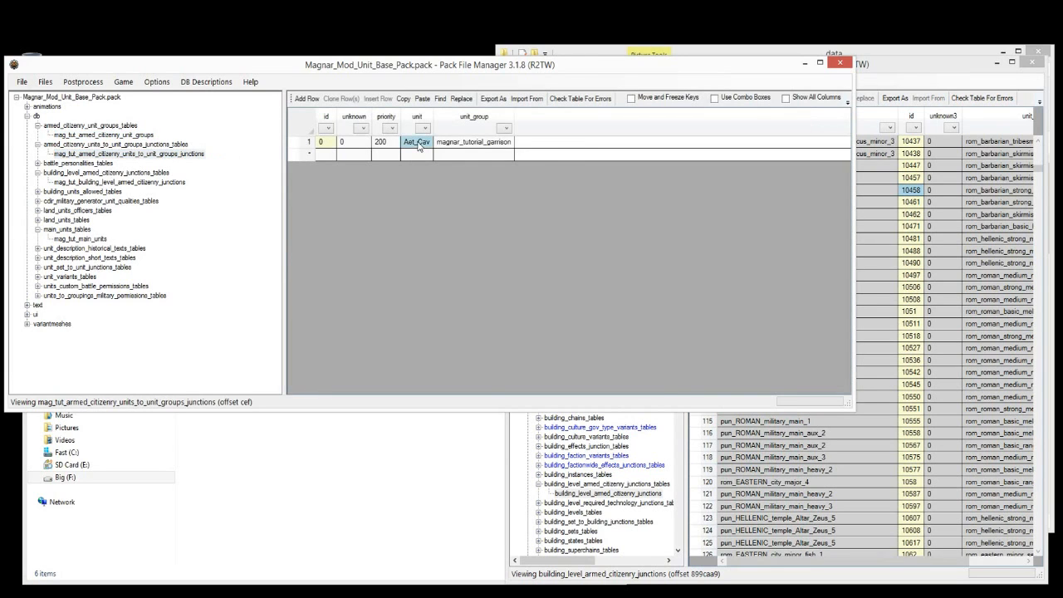
{"action": "type", "text": "Gre_Slingers_Mag_Tut"}
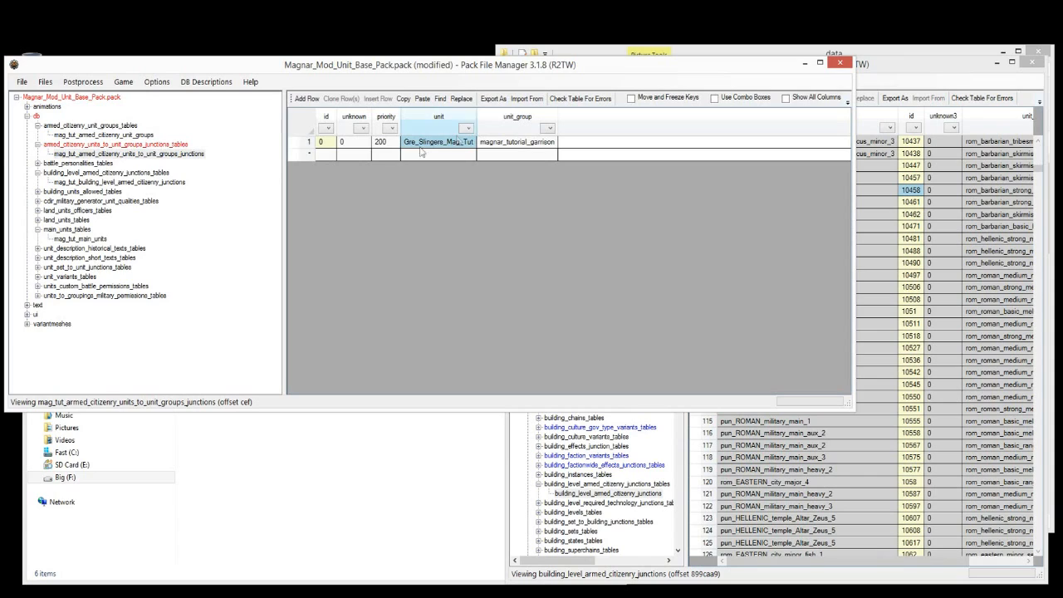
Step: Set the Gre_Slingers_Mag_Tut junction row's id to 321058 and save the mod pack
{"action": "left_click", "coordinate": [328, 143]}
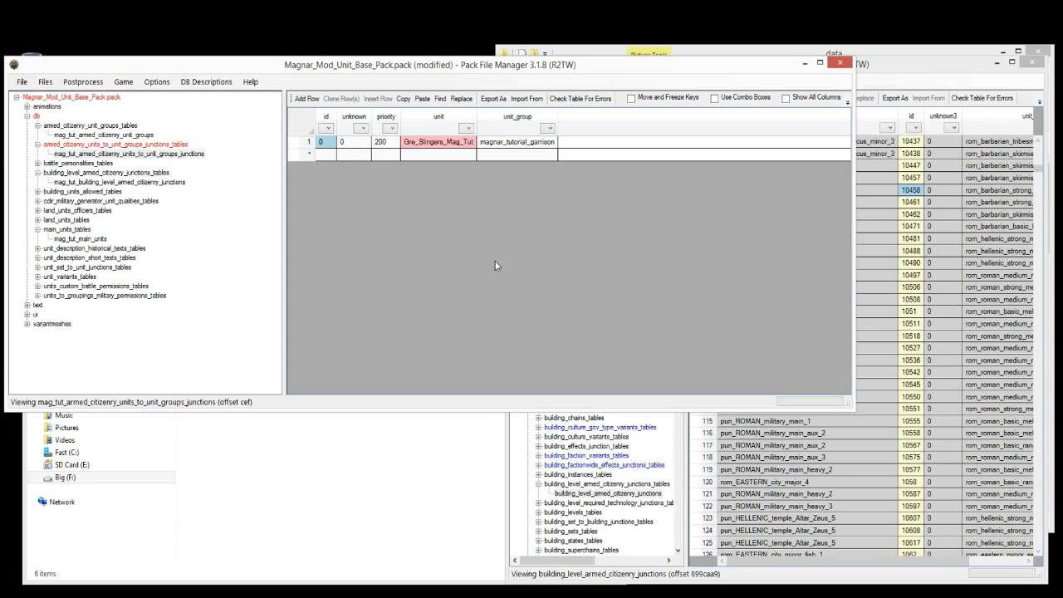
{"action": "type", "text": "321058"}
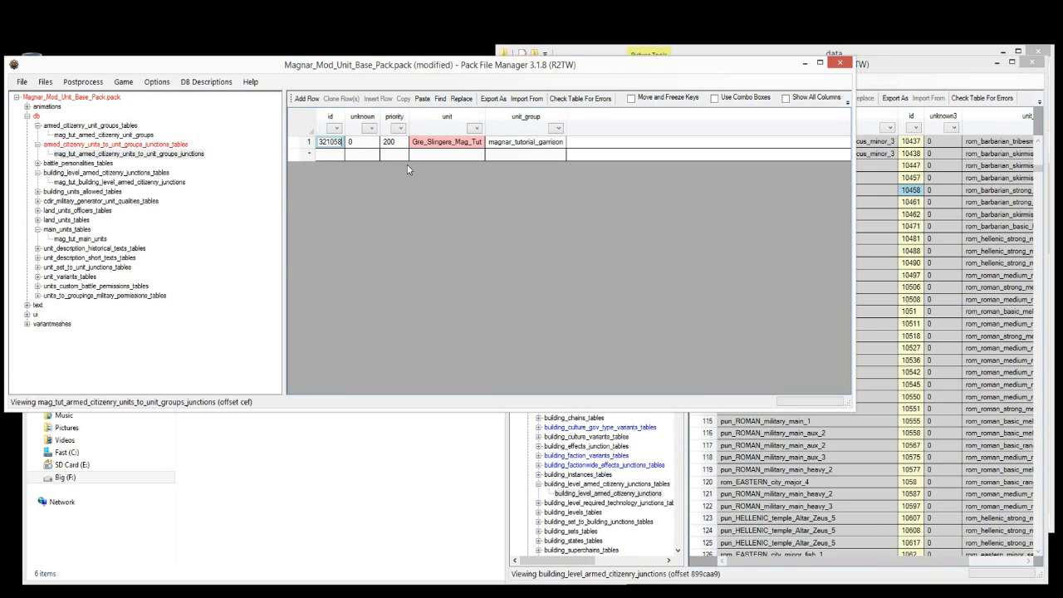
{"action": "left_click", "coordinate": [433, 145]}
{"action": "left_click", "coordinate": [63, 165]}
{"action": "key", "text": "ctrl+s"}
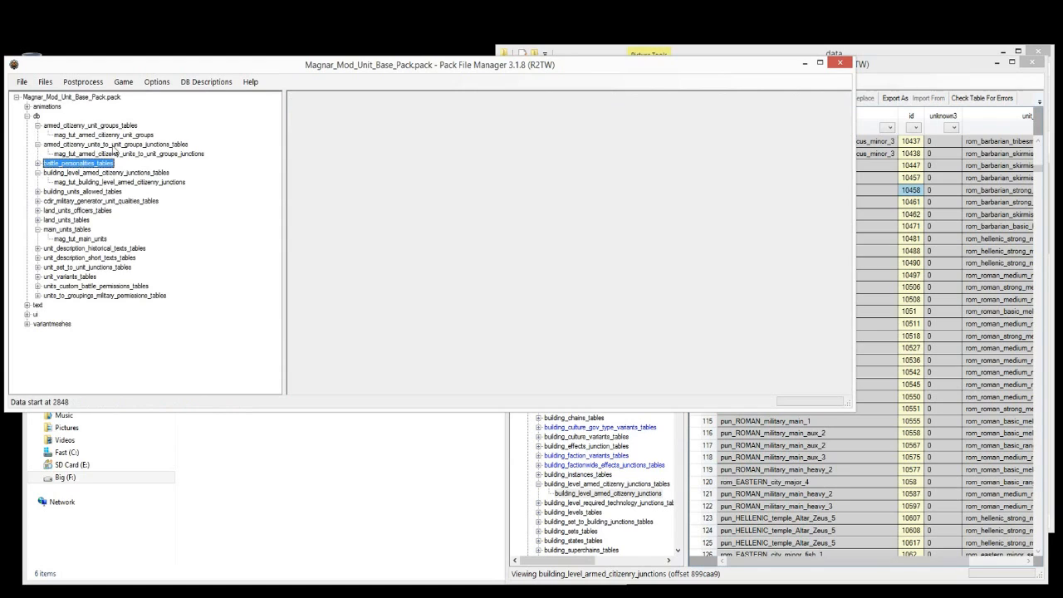
Step: Delete every row except the first from the mag_tut_building_level_armed_citizenry_junctions table and save the mod pack
{"action": "left_click", "coordinate": [116, 154]}
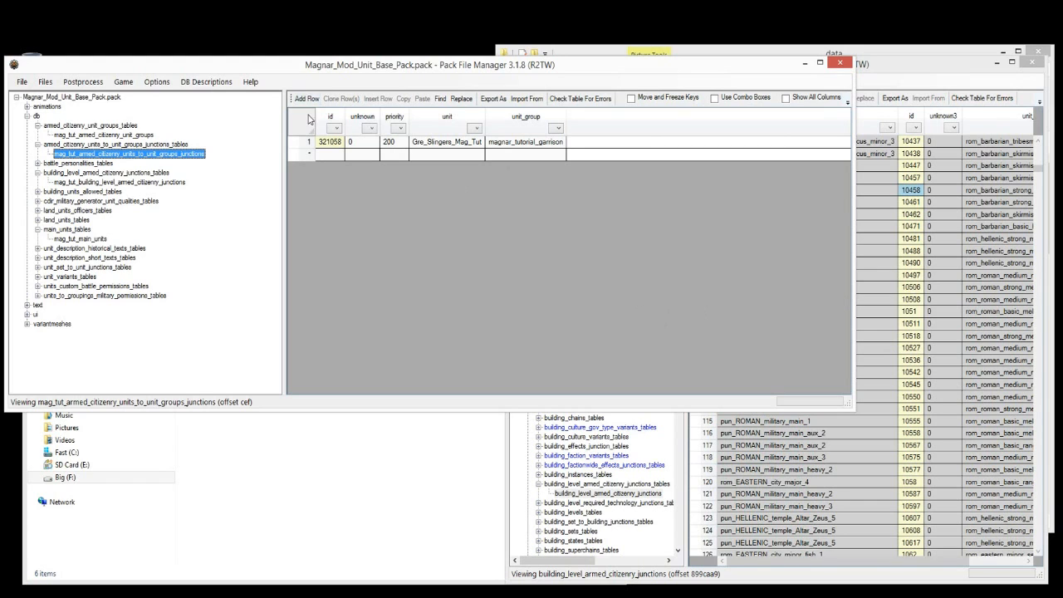
{"action": "left_click", "coordinate": [111, 183]}
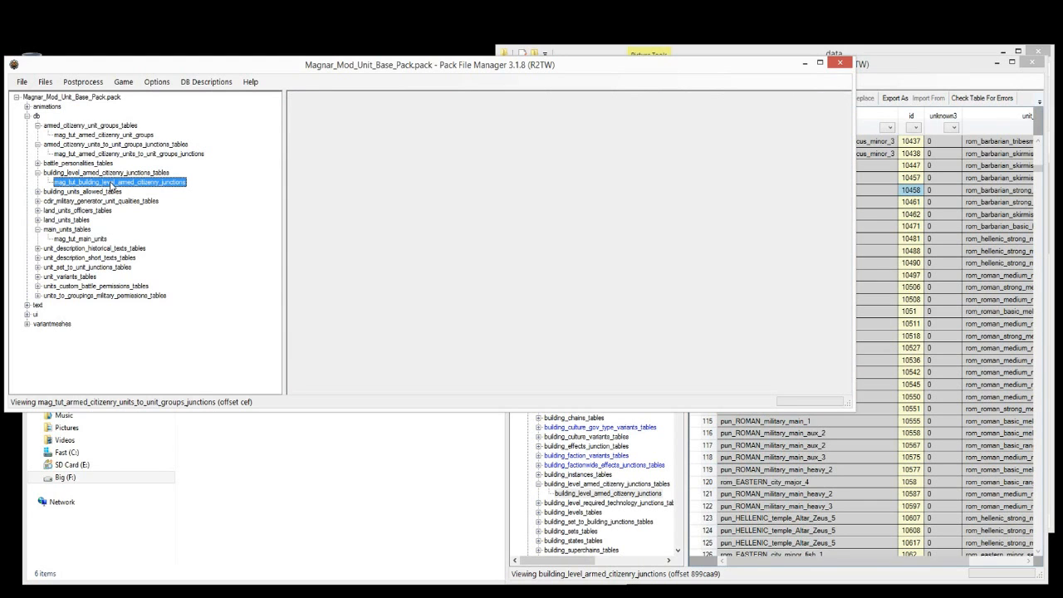
{"action": "left_click", "coordinate": [307, 156]}
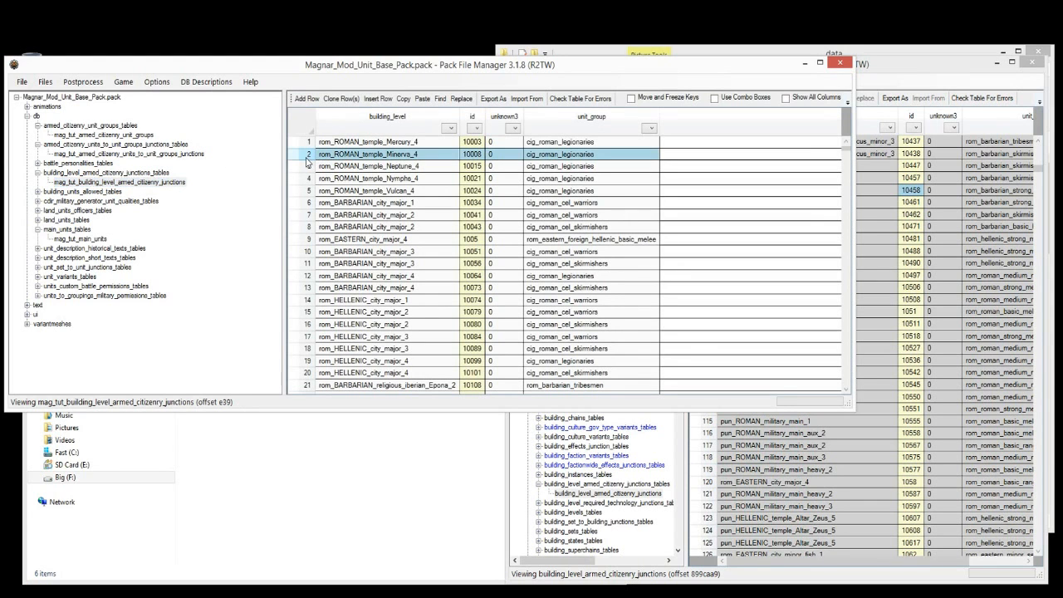
{"action": "key", "text": "ctrl+v"}
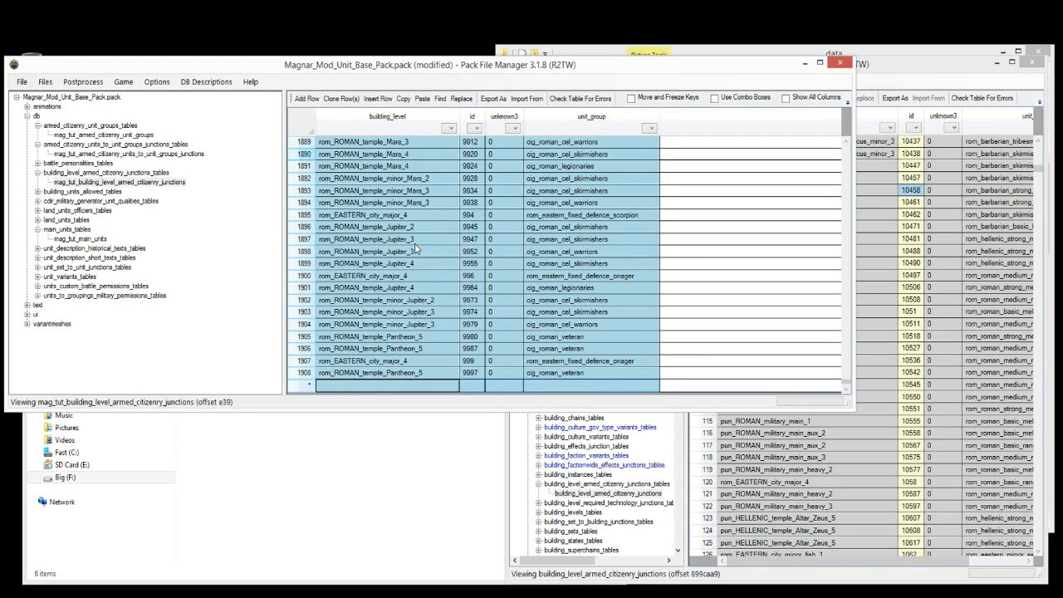
{"action": "key", "text": "Delete"}
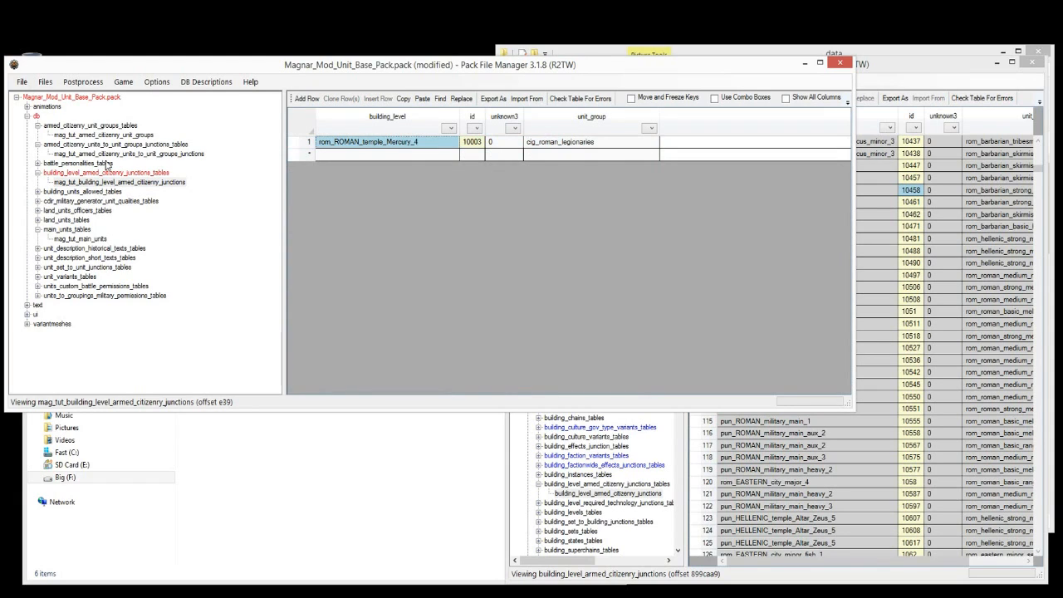
{"action": "left_click", "coordinate": [78, 163]}
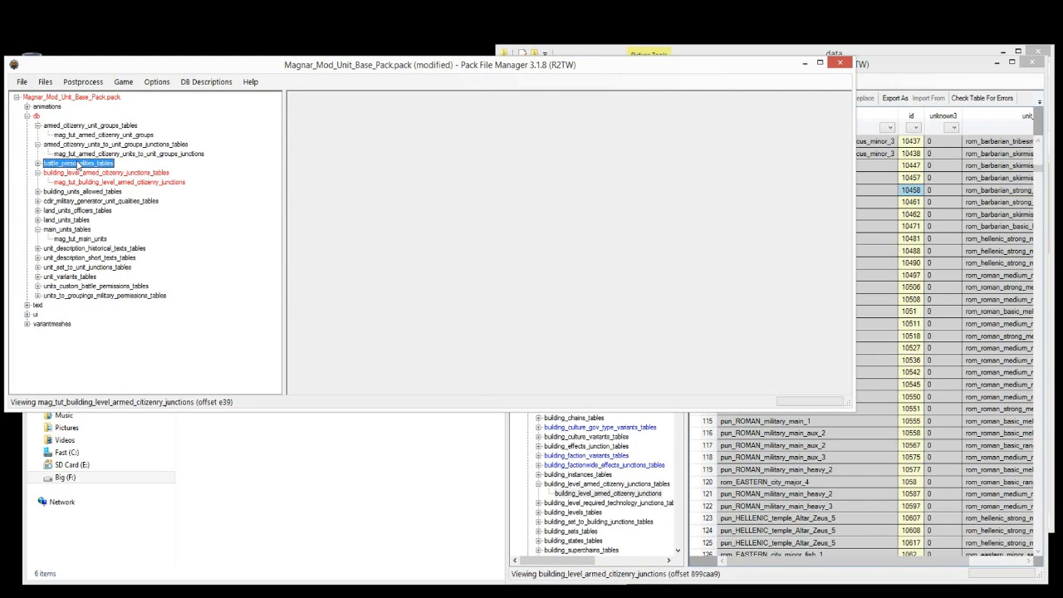
Step: Copy magnar_tutorial_garrison from the mod's armed citizenry tables into the unit_group field of the remaining building-level junction row
{"action": "left_click", "coordinate": [95, 155]}
{"action": "left_click", "coordinate": [508, 143]}
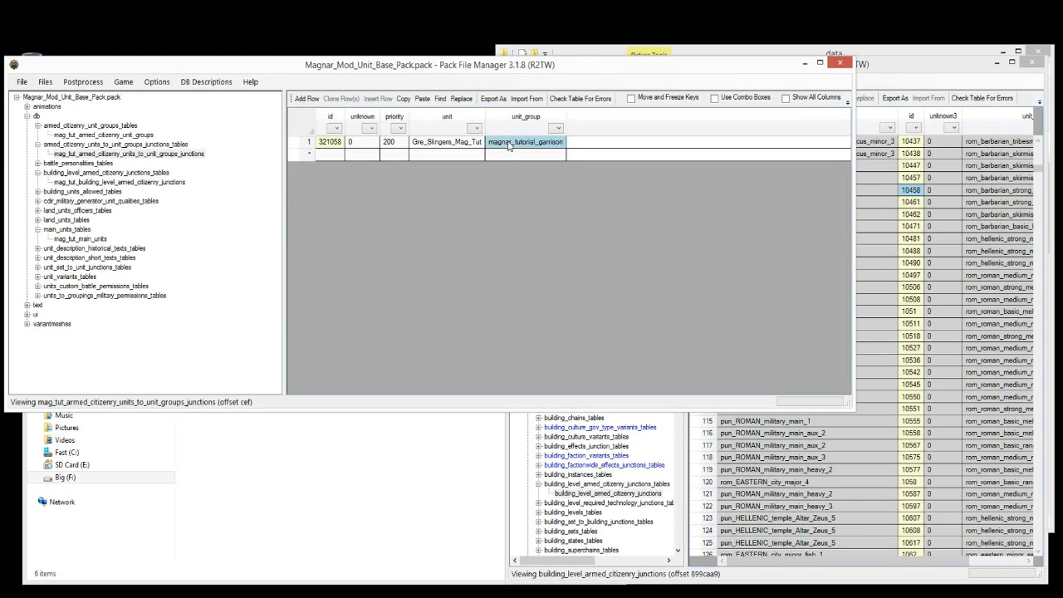
{"action": "left_click", "coordinate": [112, 135]}
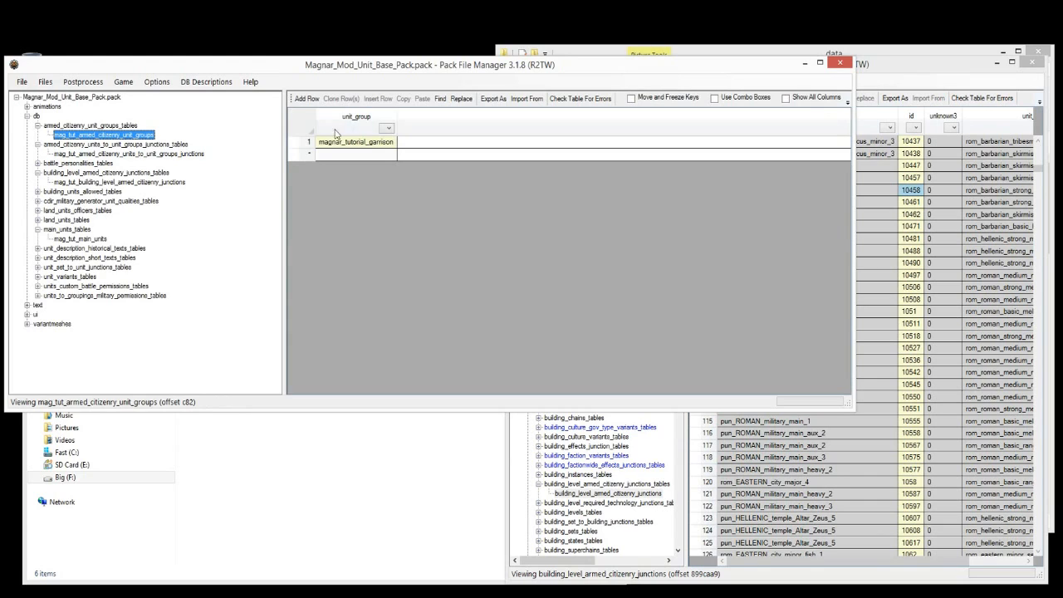
{"action": "left_click", "coordinate": [86, 183]}
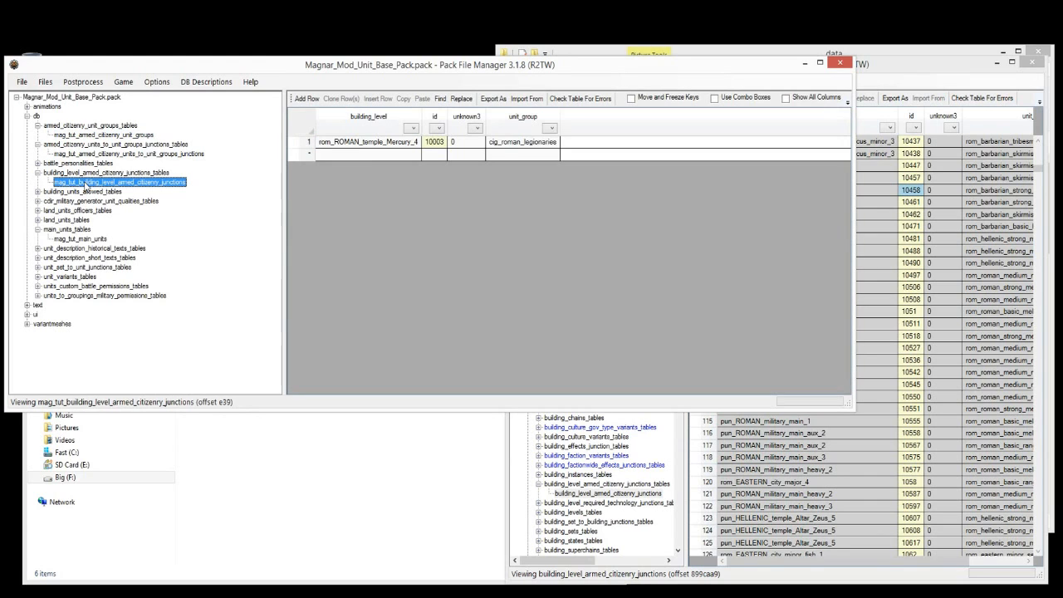
{"action": "left_click", "coordinate": [515, 146]}
{"action": "type", "text": "magnar_tutorial_garrison"}
Step: Set the building-level junction row's id to 455852
{"action": "left_click", "coordinate": [457, 143]}
{"action": "left_click", "coordinate": [428, 147]}
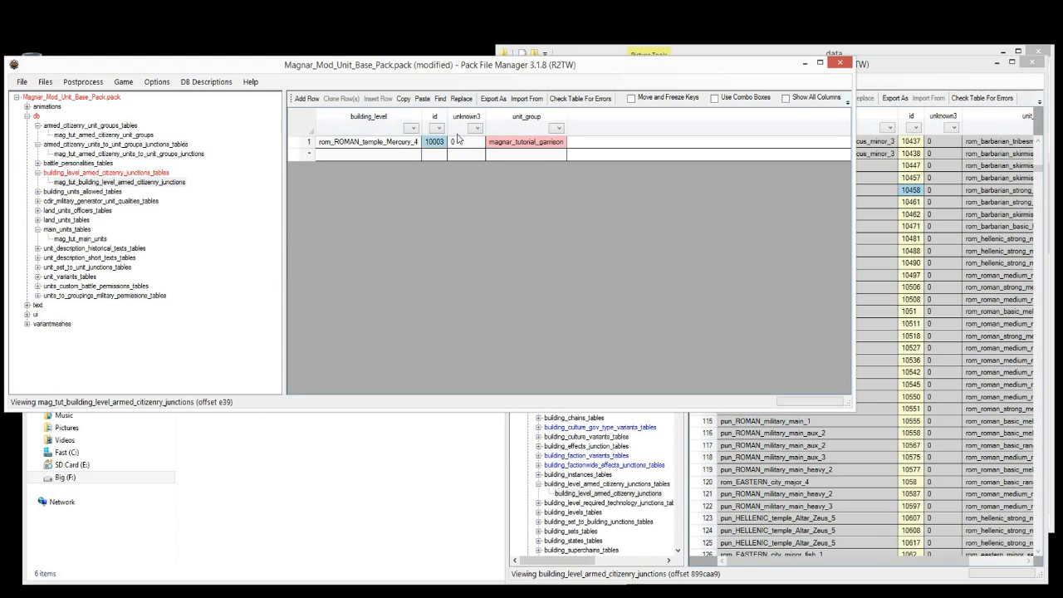
{"action": "type", "text": "45585225"}
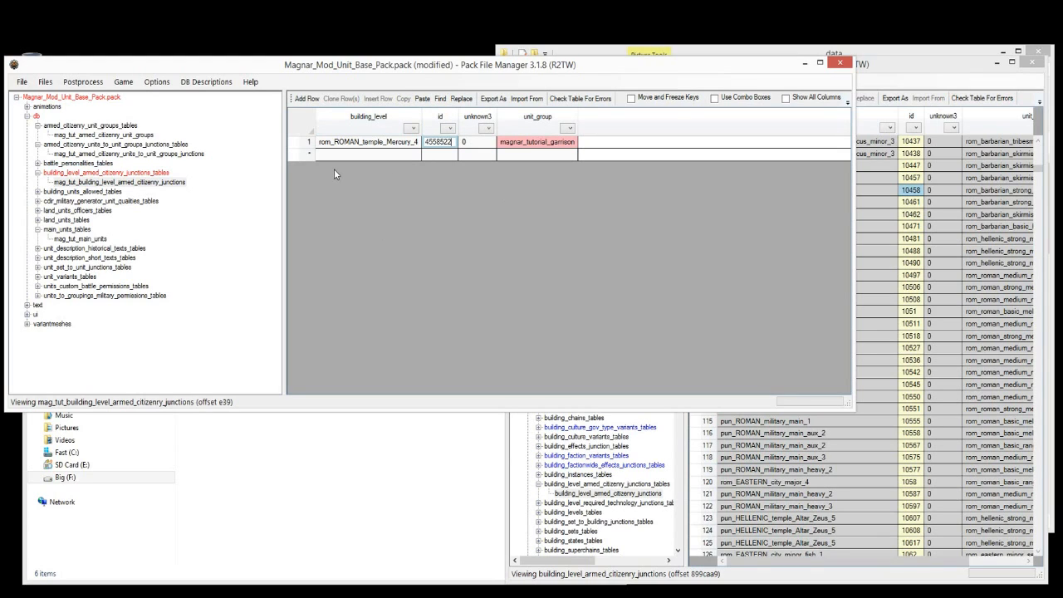
{"action": "key", "text": "BackSpace"}
{"action": "left_click", "coordinate": [542, 141]}
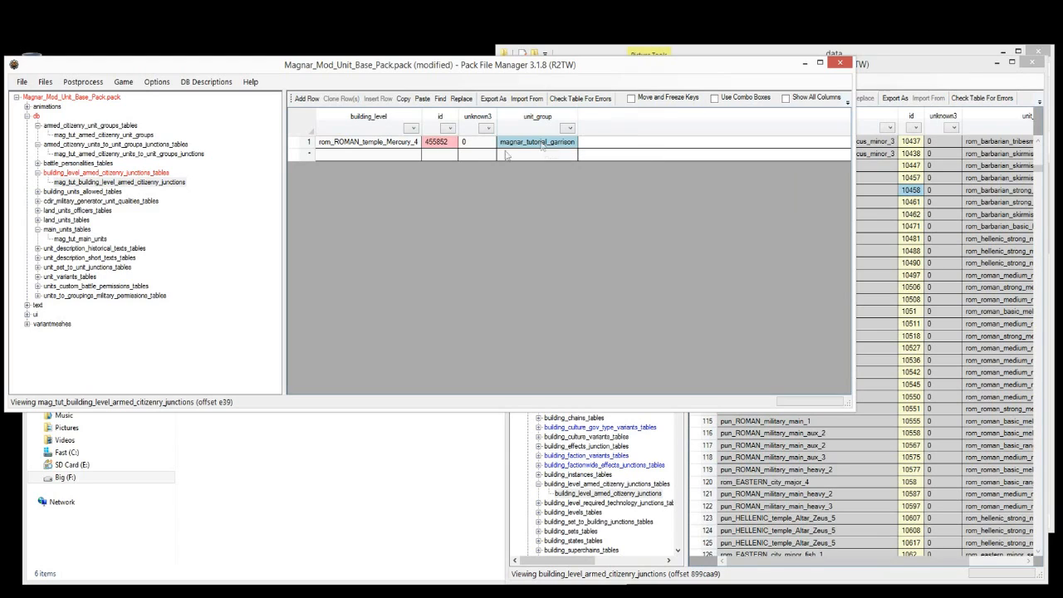
{"action": "left_click", "coordinate": [370, 143]}
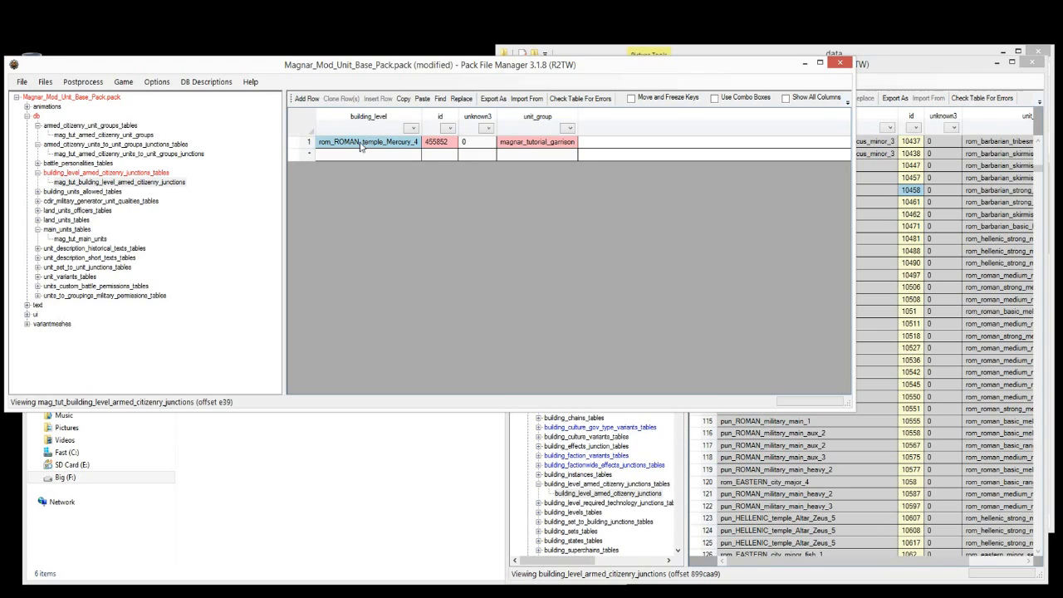
Step: Check which military group Gre_Slingers_Mag_Tut belongs to in the mag_tut_units_to_groupings_military_permissions table
{"action": "left_click", "coordinate": [37, 295]}
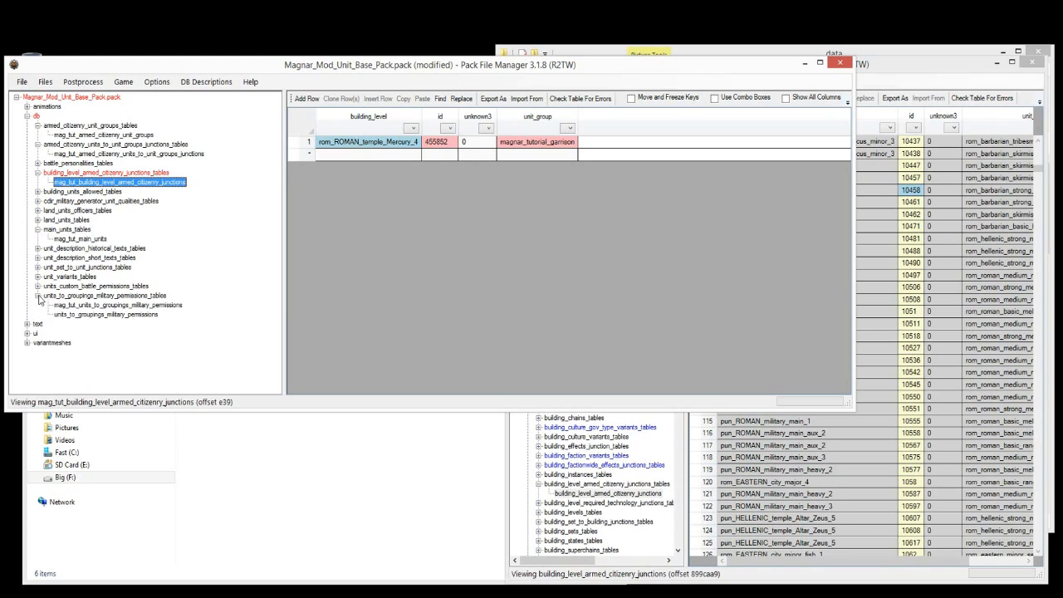
{"action": "left_click", "coordinate": [95, 306]}
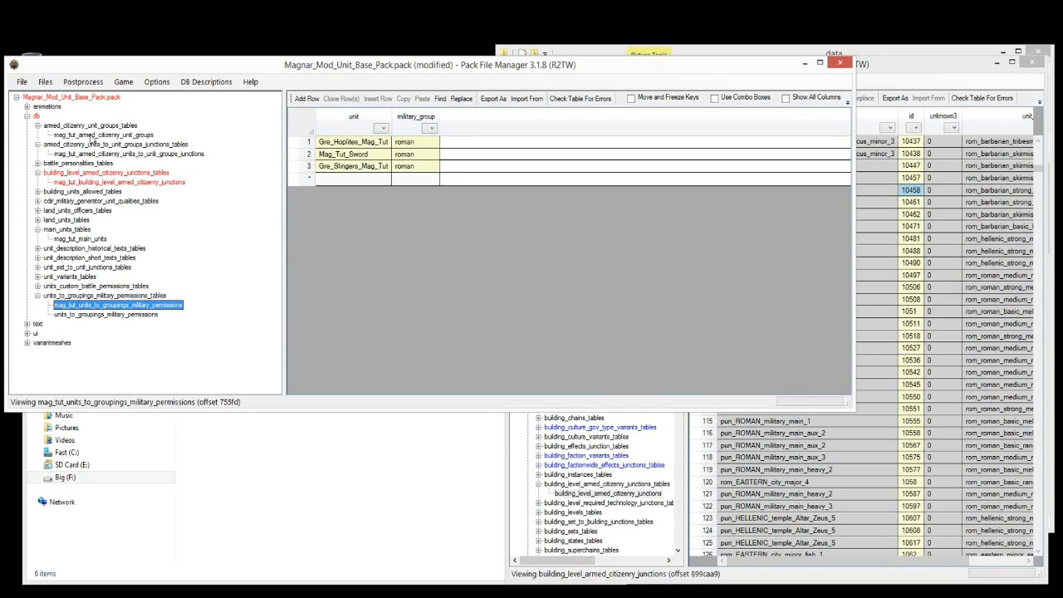
{"action": "left_click", "coordinate": [423, 167]}
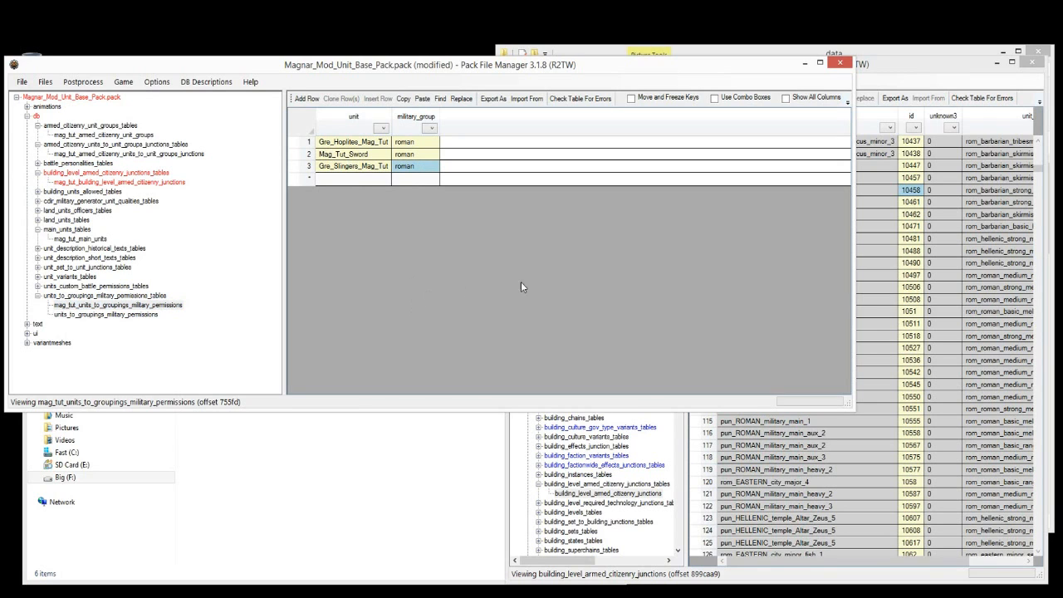
Step: Switch to the data_rome2.pack window, sort the armed citizenry junctions by building_level, and open the building_levels table
{"action": "left_click", "coordinate": [927, 326]}
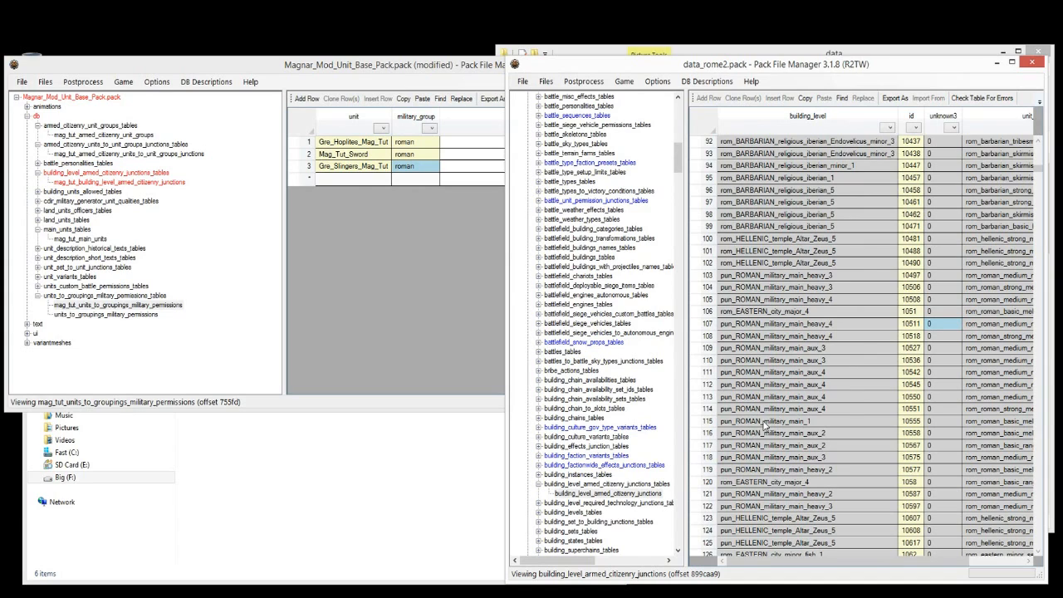
{"action": "left_click_drag", "start_coordinate": [1039, 170], "coordinate": [1038, 309]}
{"action": "left_click", "coordinate": [777, 131]}
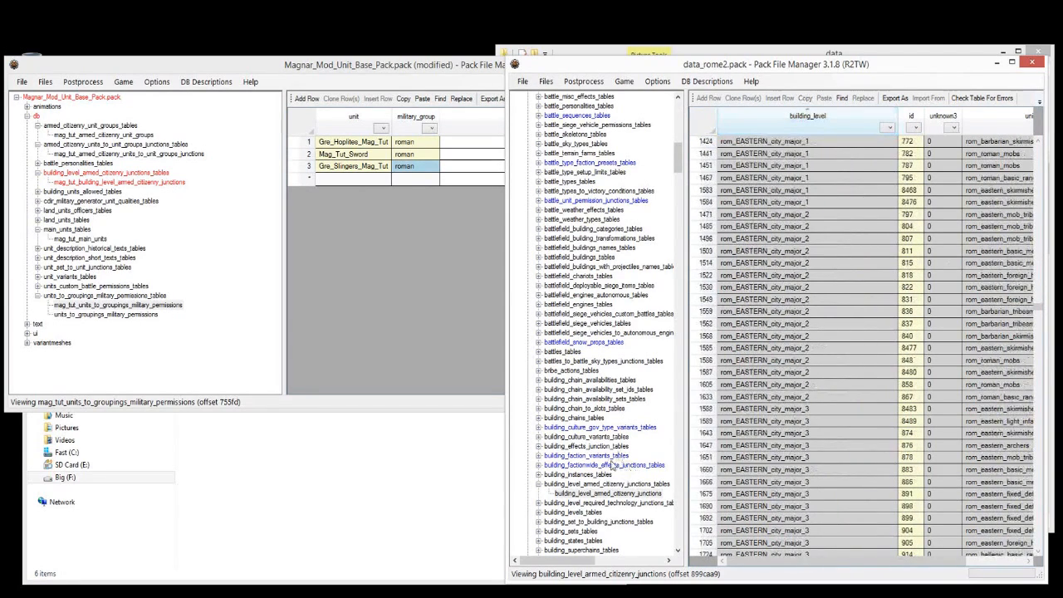
{"action": "left_click_drag", "start_coordinate": [678, 151], "coordinate": [683, 166]}
{"action": "left_click", "coordinate": [539, 267]}
{"action": "left_click", "coordinate": [567, 276]}
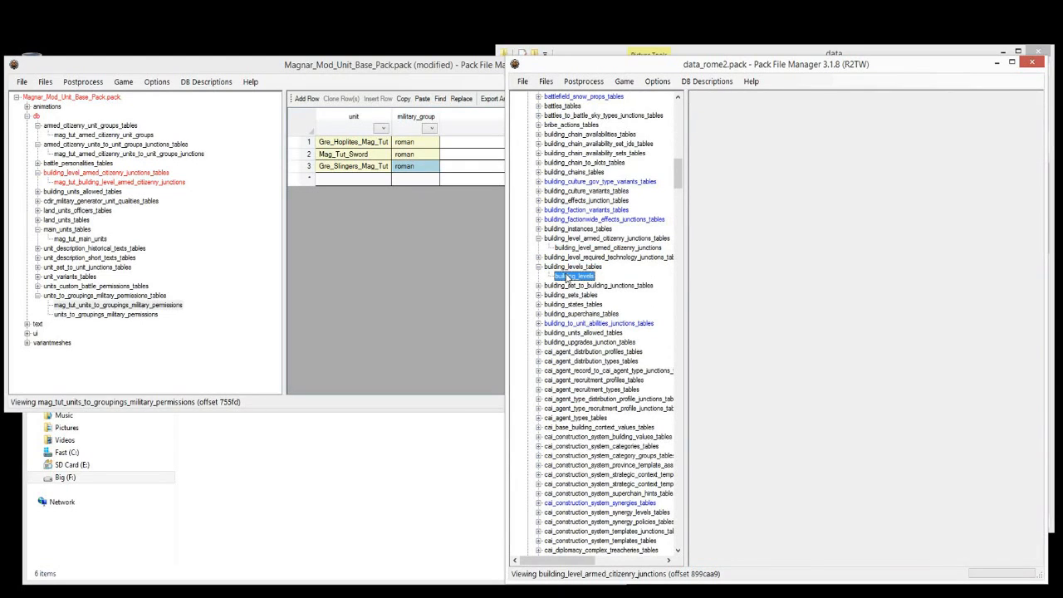
Step: Copy the four level names from rom_ROMAN_military_main_1 to rom_ROMAN_military_main_aux_4 in the building_levels table
{"action": "left_click", "coordinate": [769, 141]}
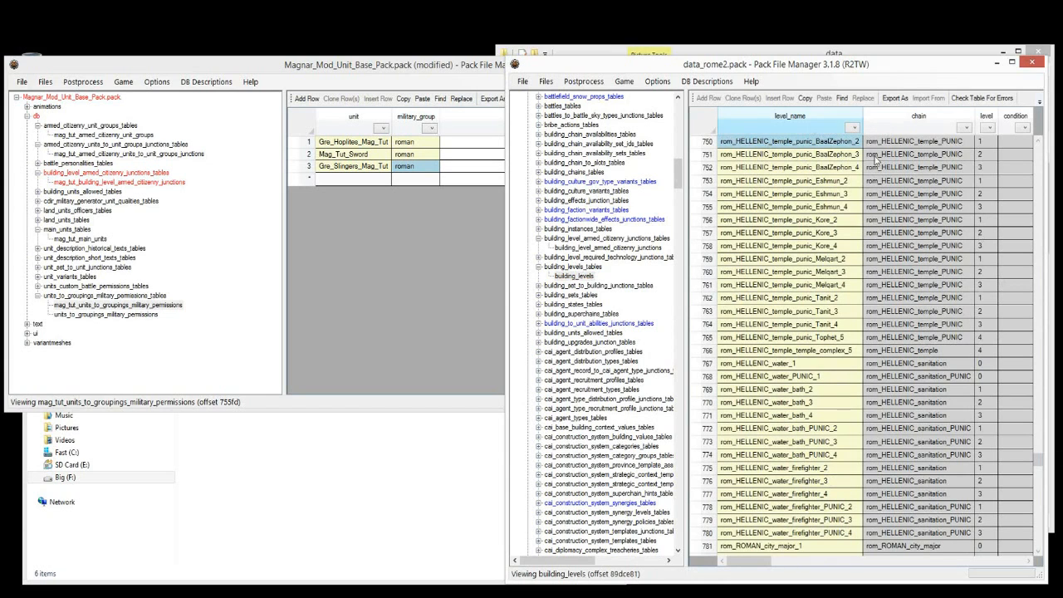
{"action": "left_click_drag", "start_coordinate": [1051, 478], "coordinate": [1054, 503]}
{"action": "left_click", "coordinate": [790, 424]}
{"action": "scroll", "coordinate": [789, 425], "scroll_direction": "down", "scroll_amount": 1}
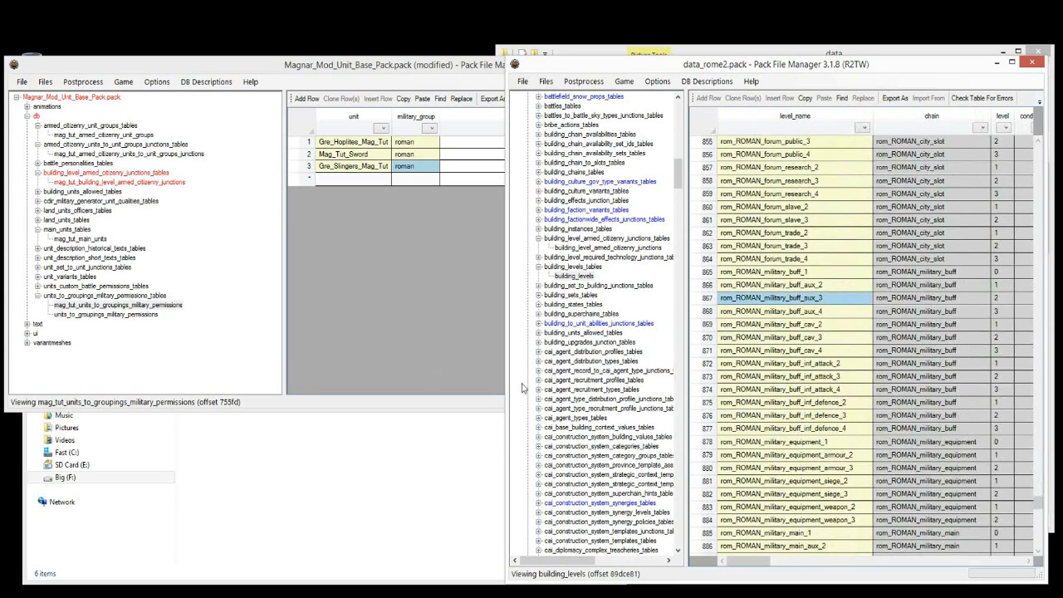
{"action": "left_click", "coordinate": [863, 432]}
{"action": "scroll", "coordinate": [792, 420], "scroll_direction": "down", "scroll_amount": 3}
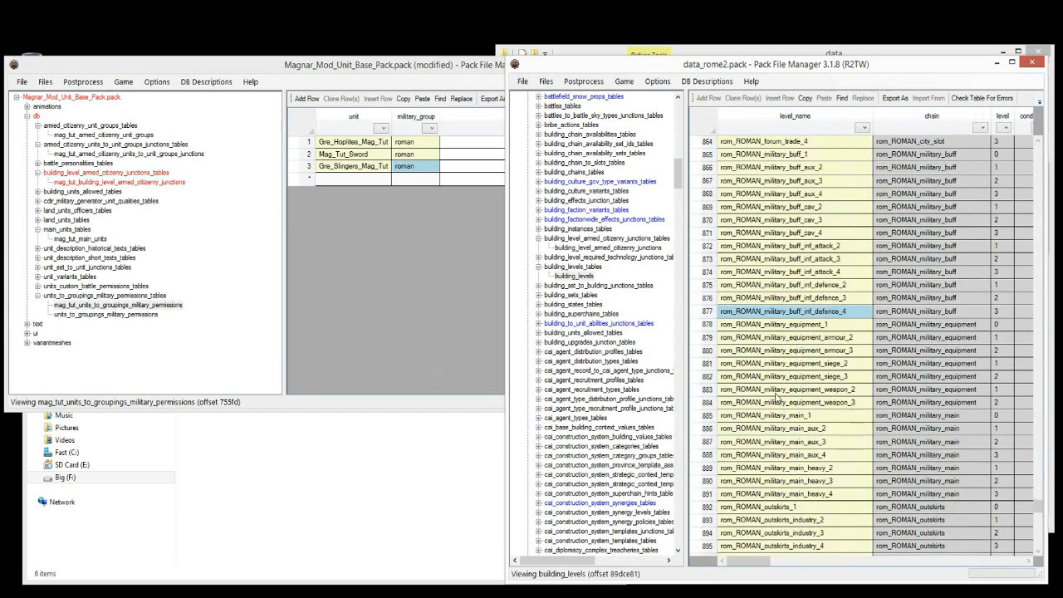
{"action": "left_click", "coordinate": [711, 415]}
{"action": "left_click", "coordinate": [722, 455], "text": "shift"}
{"action": "left_click", "coordinate": [792, 420]}
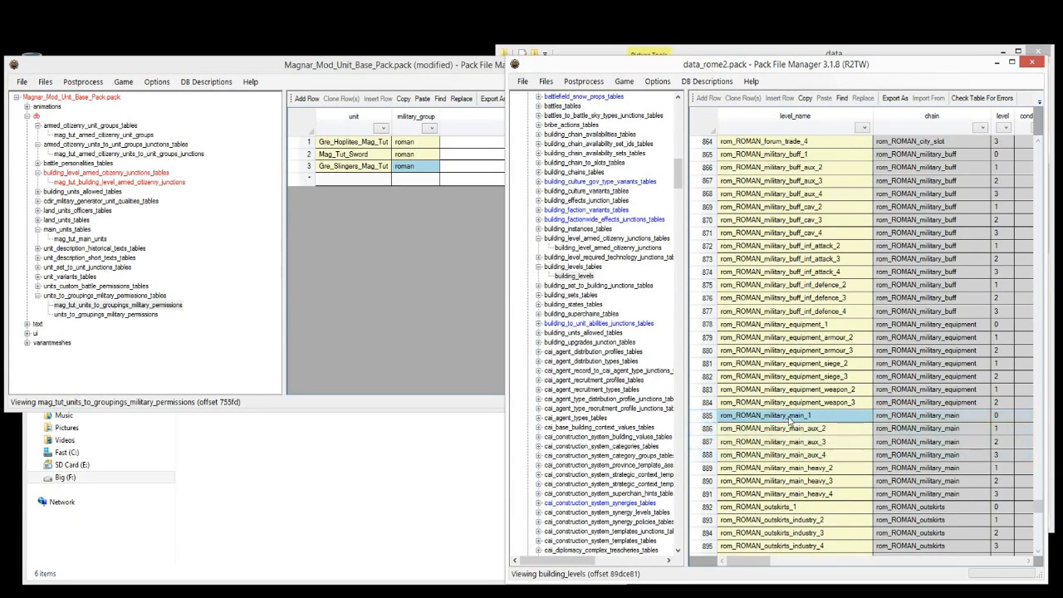
{"action": "left_click_drag", "start_coordinate": [787, 455], "coordinate": [785, 413]}
{"action": "right_click", "coordinate": [784, 424]}
{"action": "left_click", "coordinate": [815, 432]}
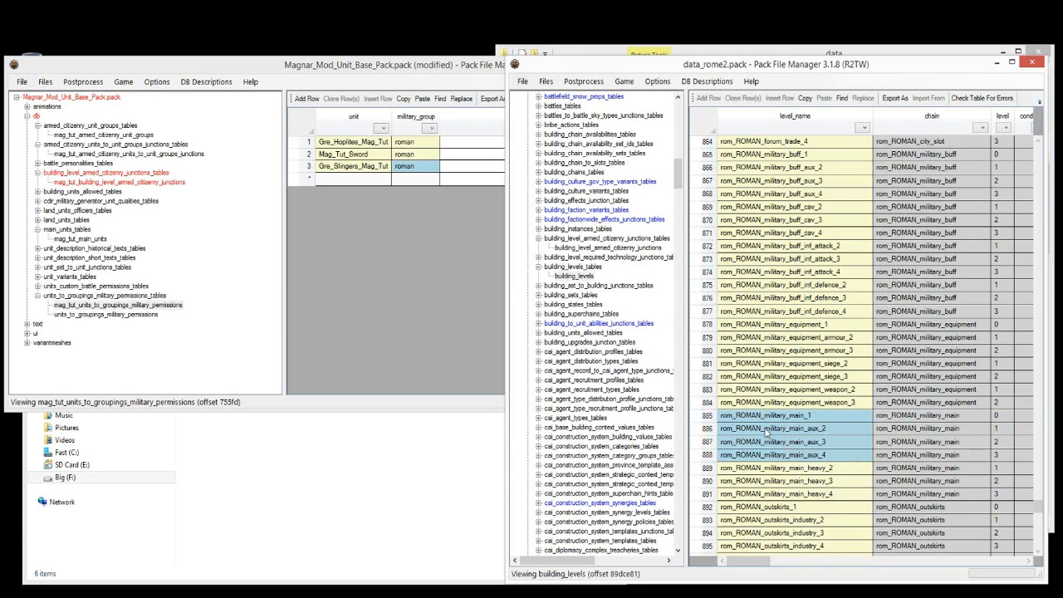
Step: Clone the rom_ROMAN_temple_Mercury_4 row three times in the mod pack's mag_tut_building_level_armed_citizenry_junctions table
{"action": "left_click", "coordinate": [74, 183]}
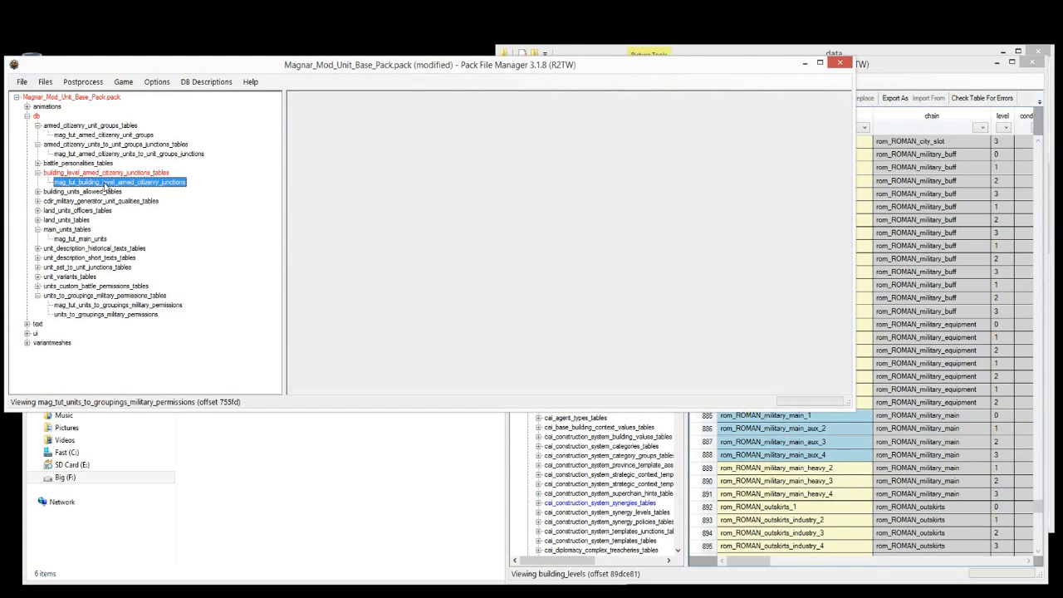
{"action": "left_click", "coordinate": [309, 142]}
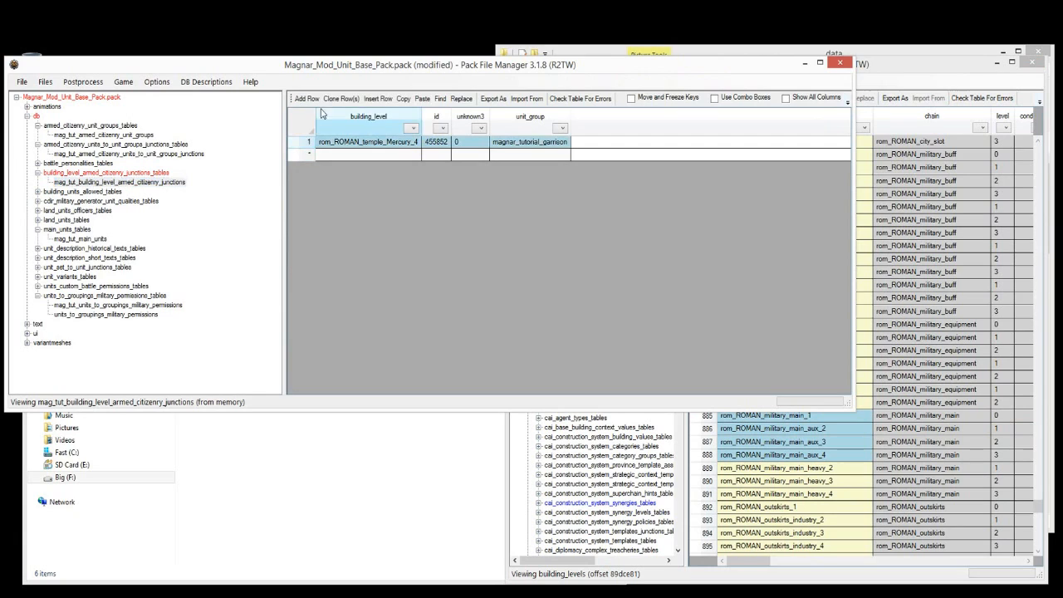
{"action": "left_click", "coordinate": [337, 100]}
{"action": "left_click", "coordinate": [337, 100]}
{"action": "left_click", "coordinate": [336, 101]}
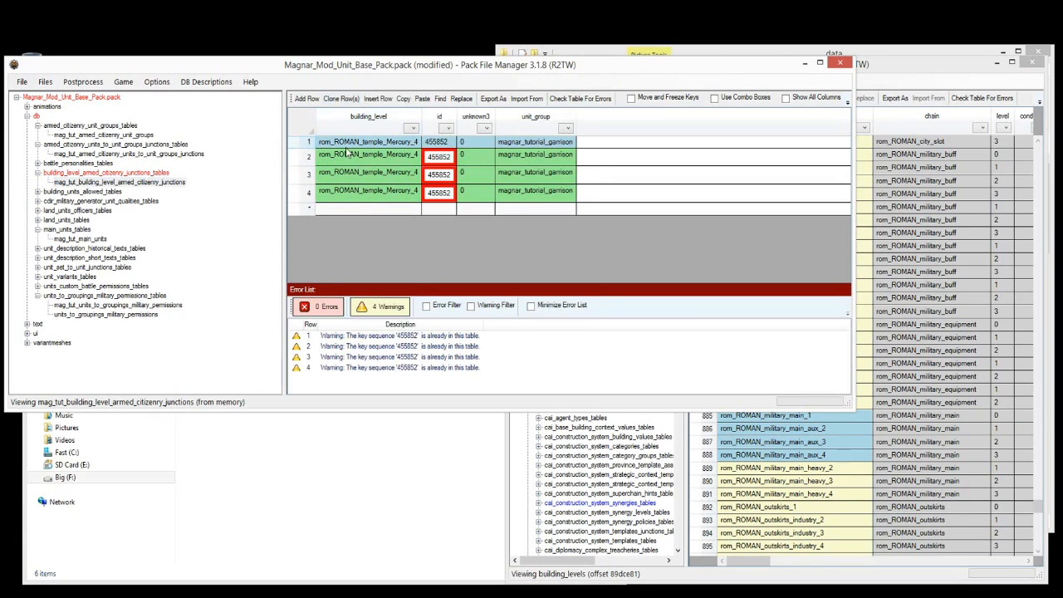
Step: Paste the copied Roman military_main level names into the building_level column of the four junction rows
{"action": "left_click", "coordinate": [353, 143]}
{"action": "right_click", "coordinate": [355, 144]}
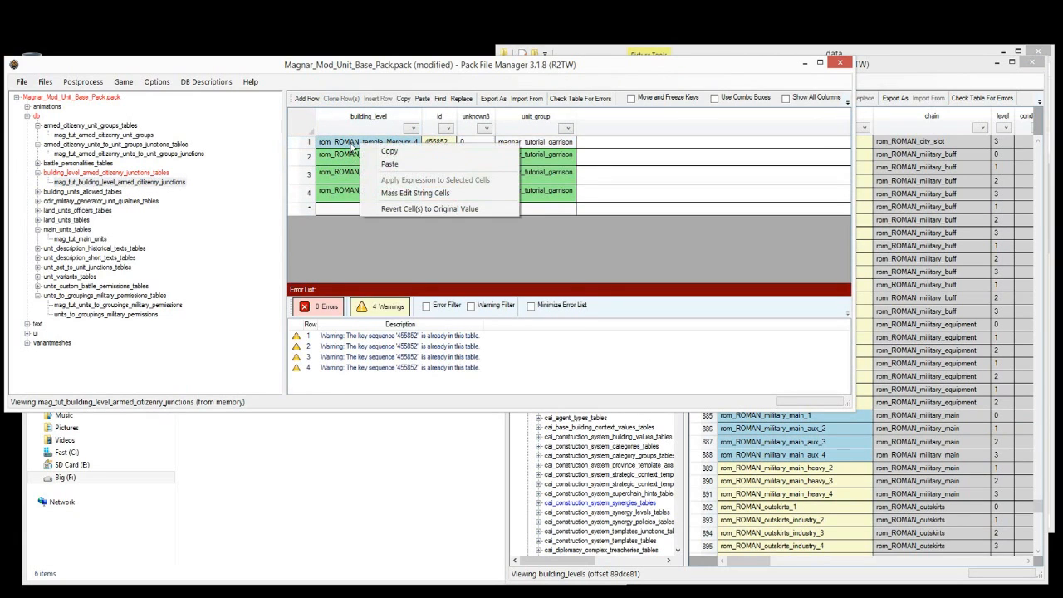
{"action": "left_click", "coordinate": [410, 168]}
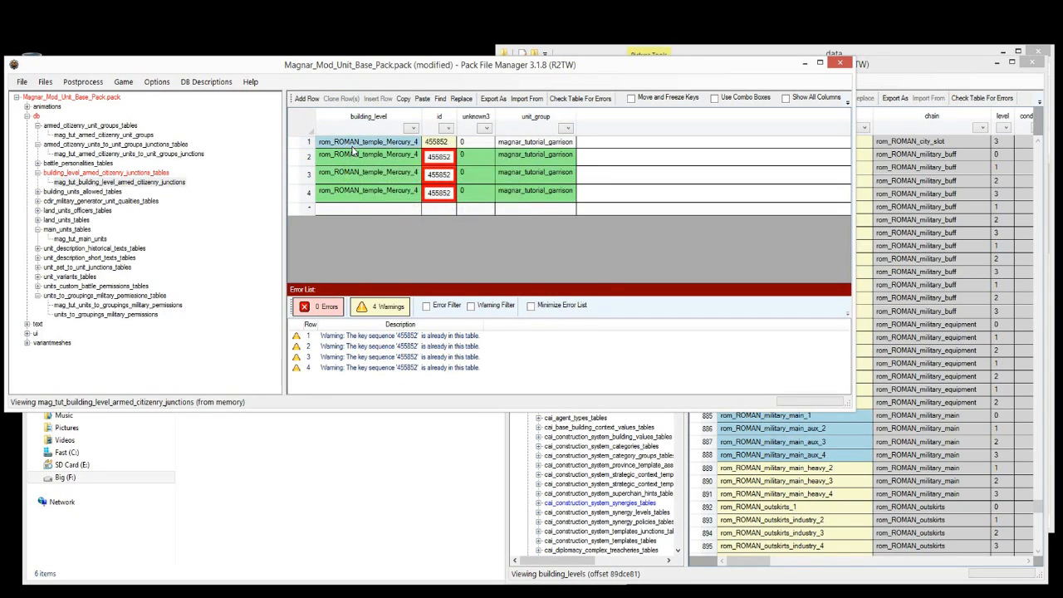
{"action": "right_click", "coordinate": [370, 146]}
{"action": "left_click", "coordinate": [399, 170]}
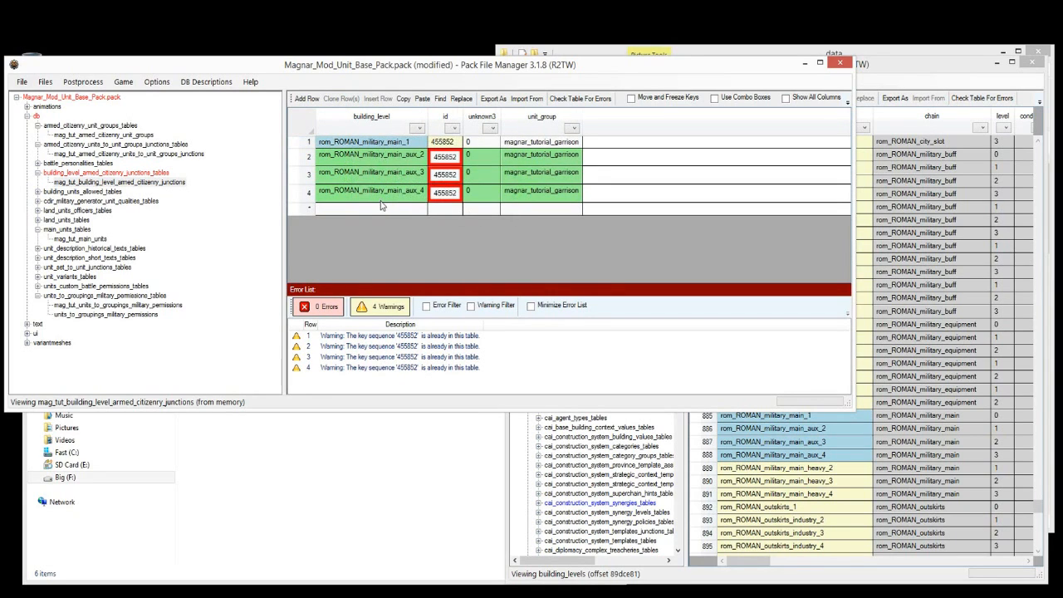
Step: Renumber the id column of the four building-level junction rows starting from 455852
{"action": "left_click", "coordinate": [469, 158]}
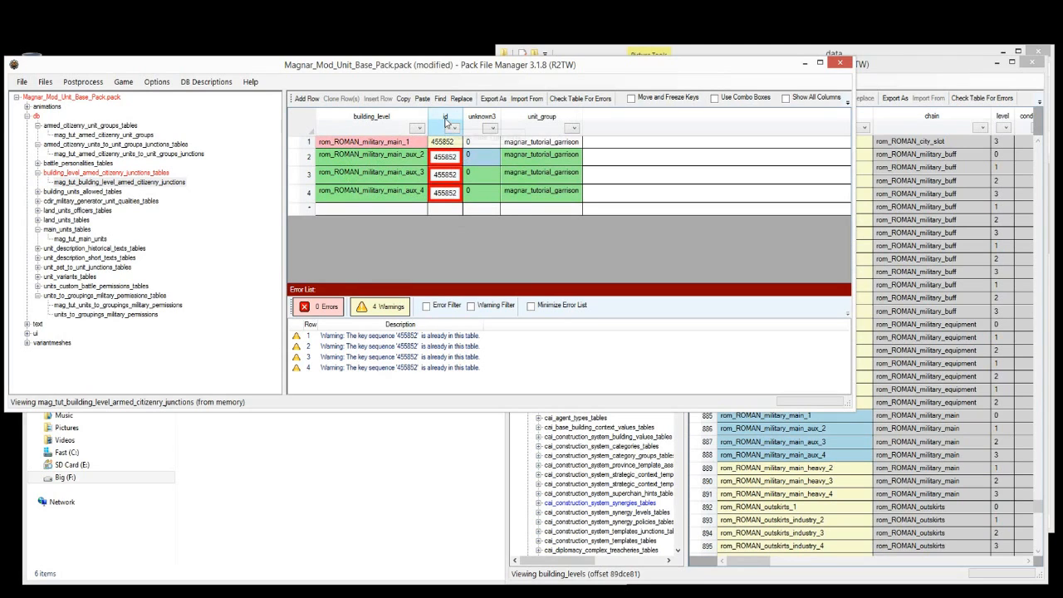
{"action": "right_click", "coordinate": [443, 144]}
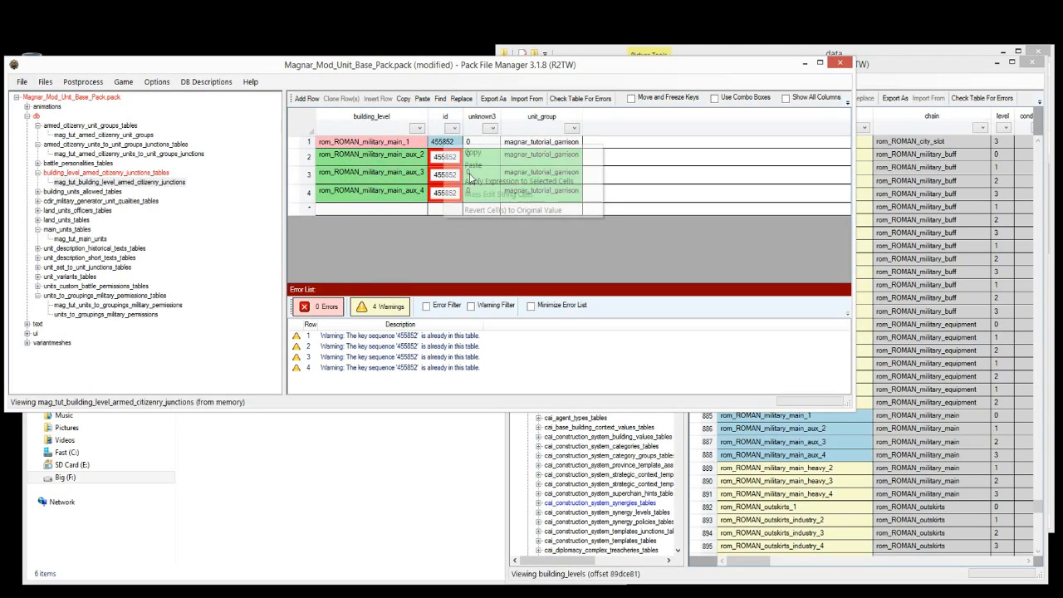
{"action": "left_click", "coordinate": [470, 164]}
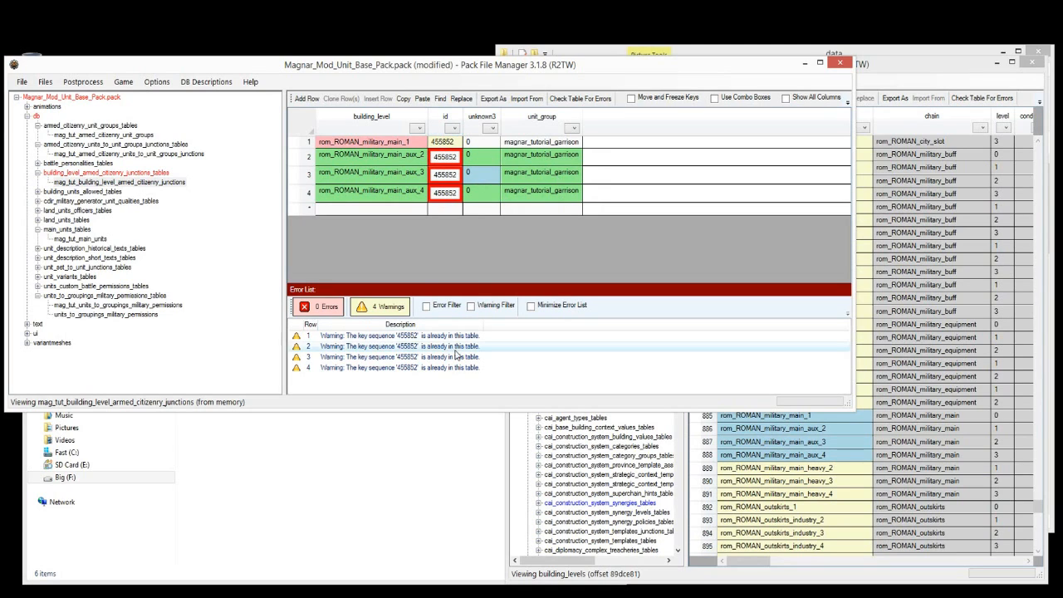
{"action": "right_click", "coordinate": [443, 121]}
{"action": "left_click", "coordinate": [483, 179]}
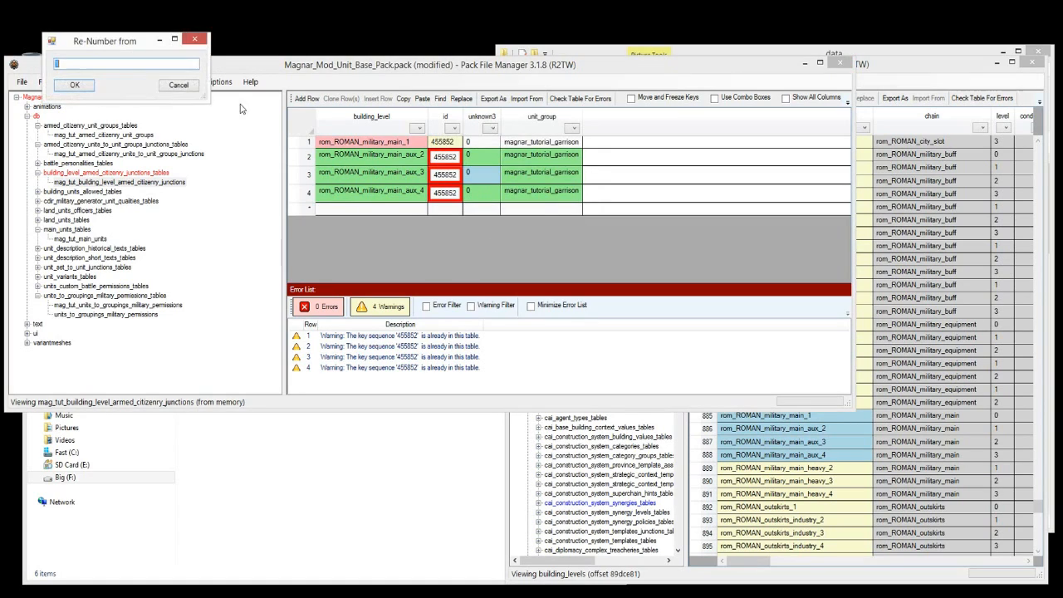
{"action": "right_click", "coordinate": [143, 65]}
{"action": "left_click", "coordinate": [192, 115]}
{"action": "left_click", "coordinate": [74, 85]}
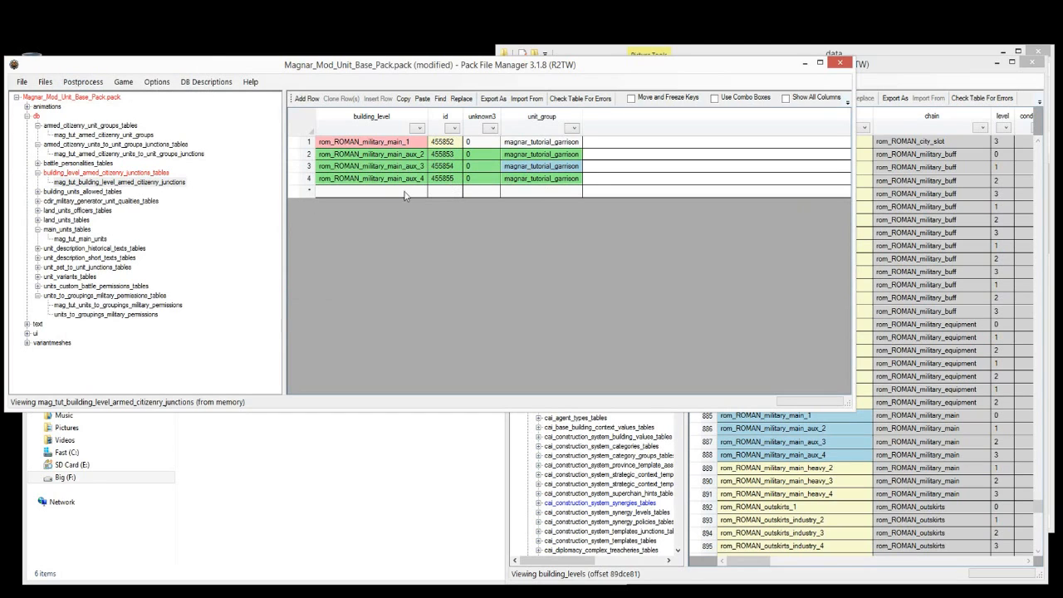
Step: Save the Magnar_Mod_Unit_Base_Pack mod pack with the renumbered building-level junction rows
{"action": "left_click", "coordinate": [79, 193]}
{"action": "left_click", "coordinate": [22, 81]}
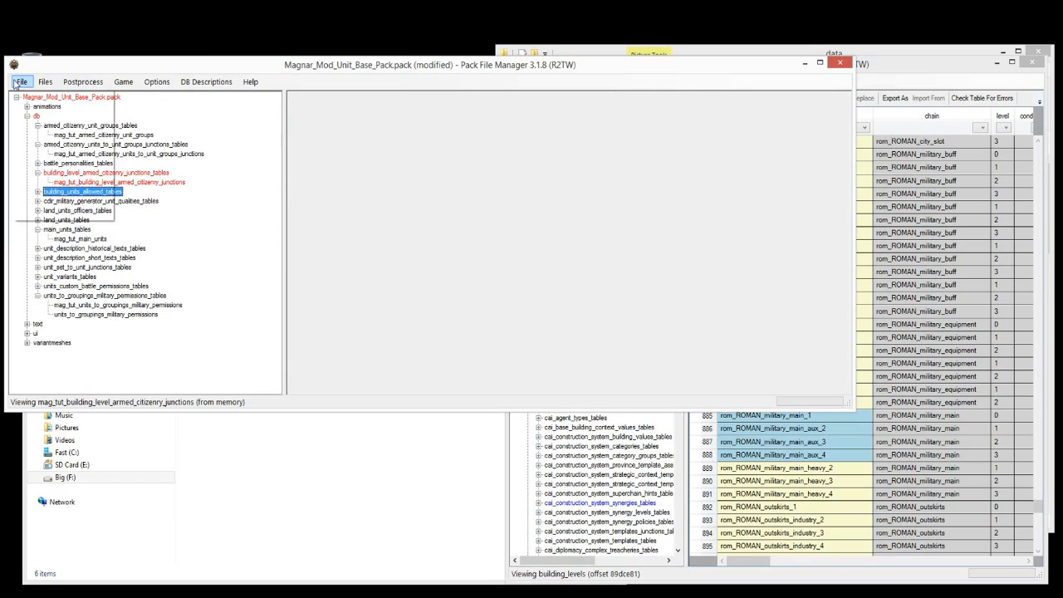
{"action": "left_click", "coordinate": [40, 152]}
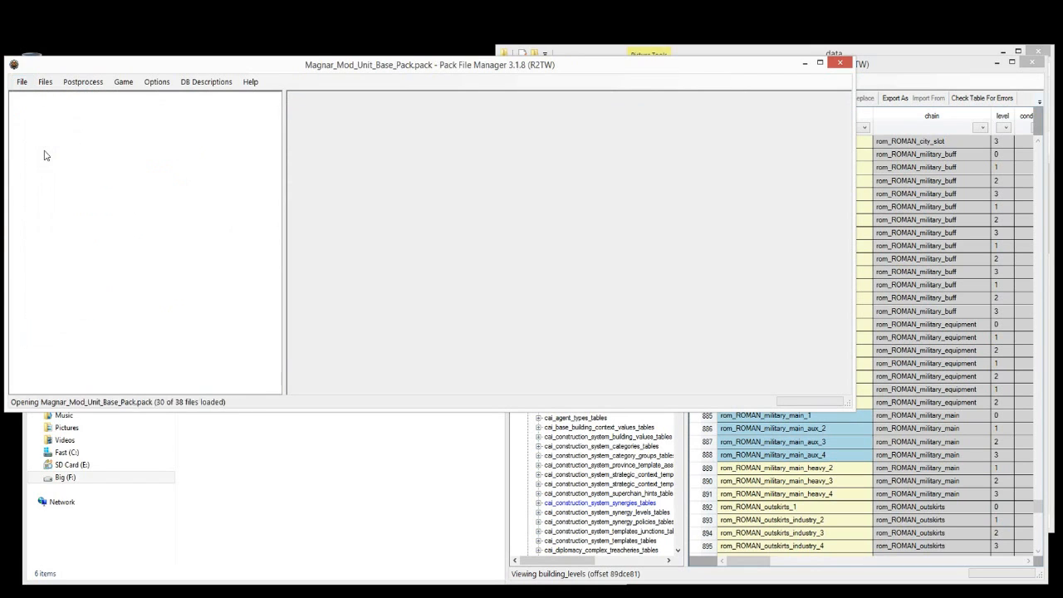
Step: Review the mod pack's three armed citizenry tables and how magnar_tutorial_garrison ties them together
{"action": "left_click", "coordinate": [177, 183]}
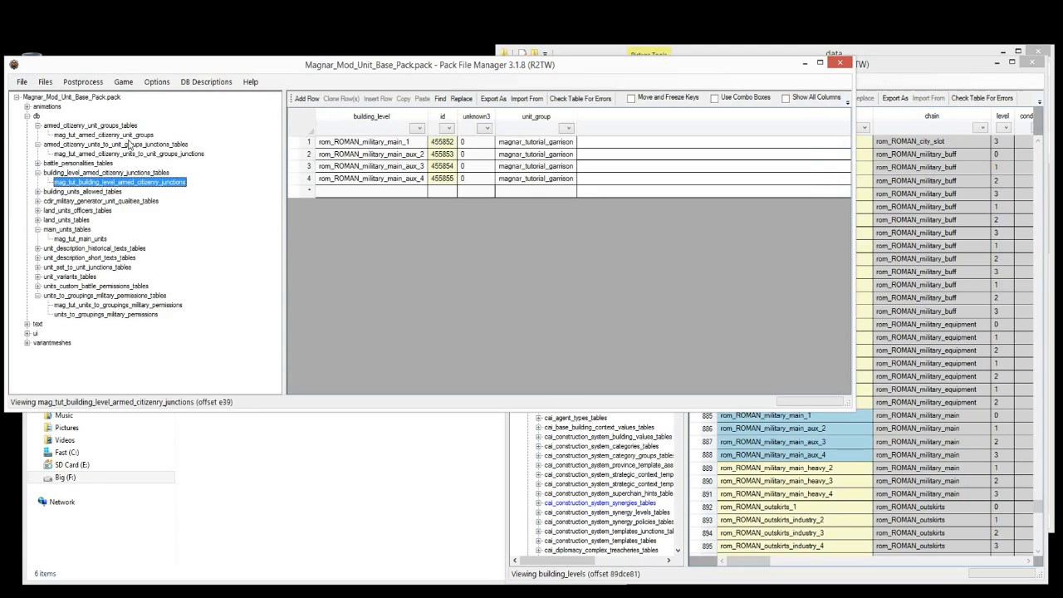
{"action": "left_click", "coordinate": [385, 180]}
{"action": "left_click", "coordinate": [137, 154]}
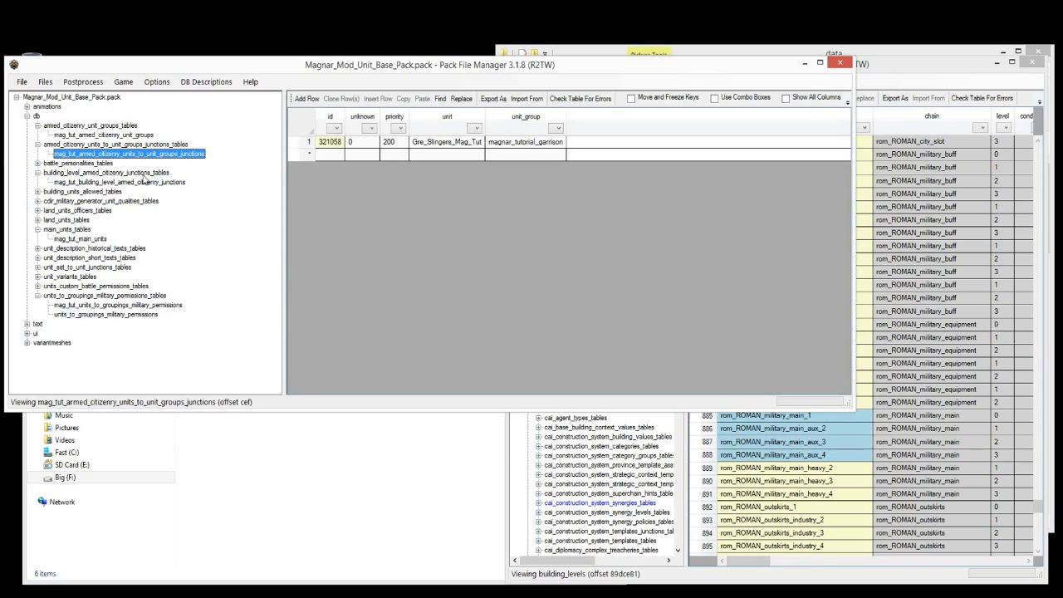
{"action": "left_click", "coordinate": [992, 277]}
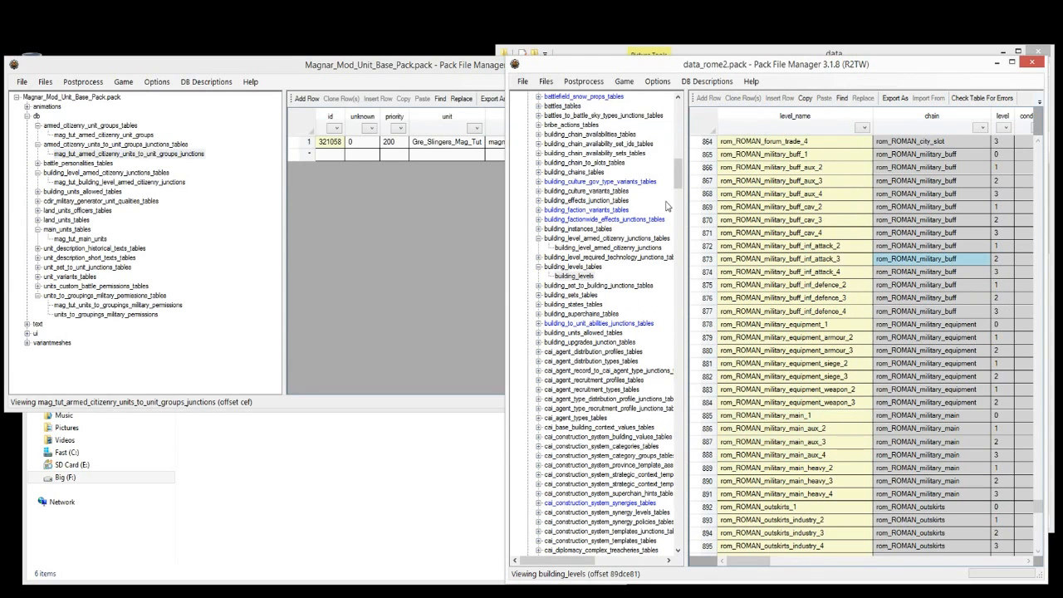
{"action": "left_click_drag", "start_coordinate": [685, 206], "coordinate": [722, 206]}
{"action": "left_click", "coordinate": [145, 136]}
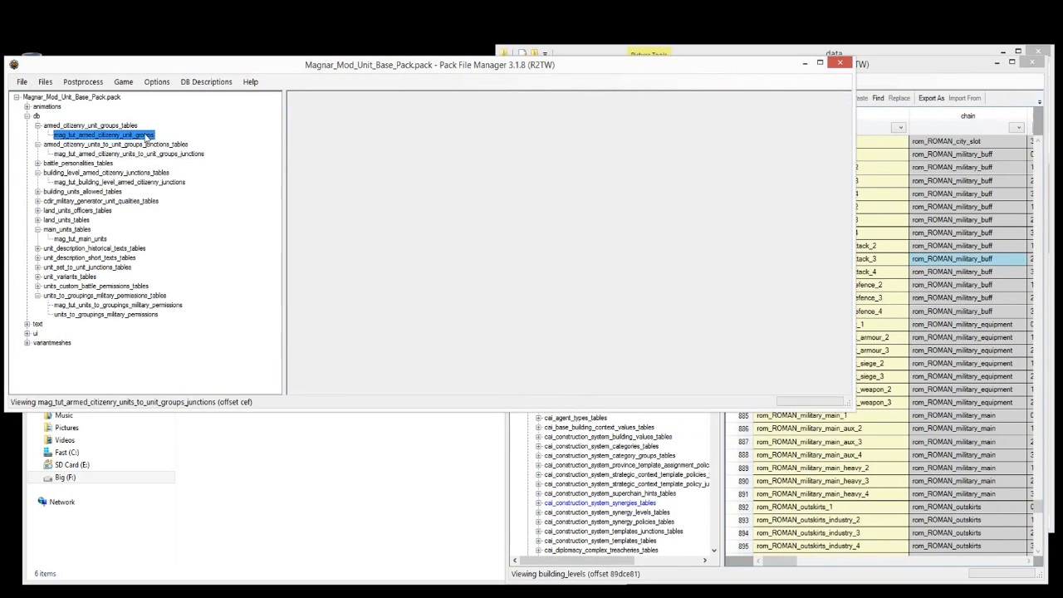
{"action": "left_click", "coordinate": [371, 145]}
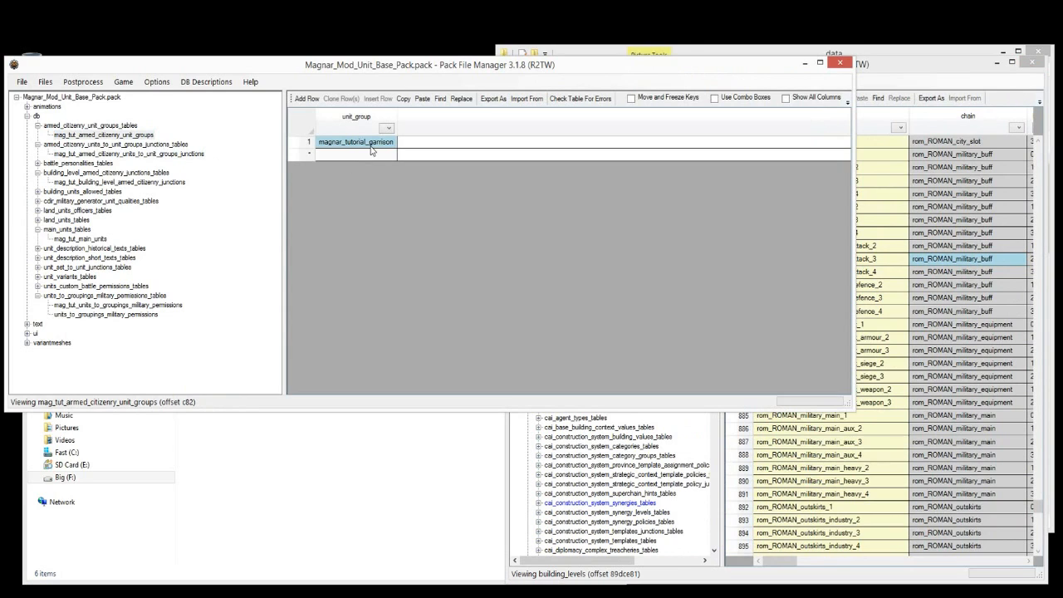
{"action": "left_click", "coordinate": [139, 154]}
Step: Open the armed_citizenry_units_to_unit_groups_junctions table in data_rome2.pack
{"action": "left_click", "coordinate": [976, 259]}
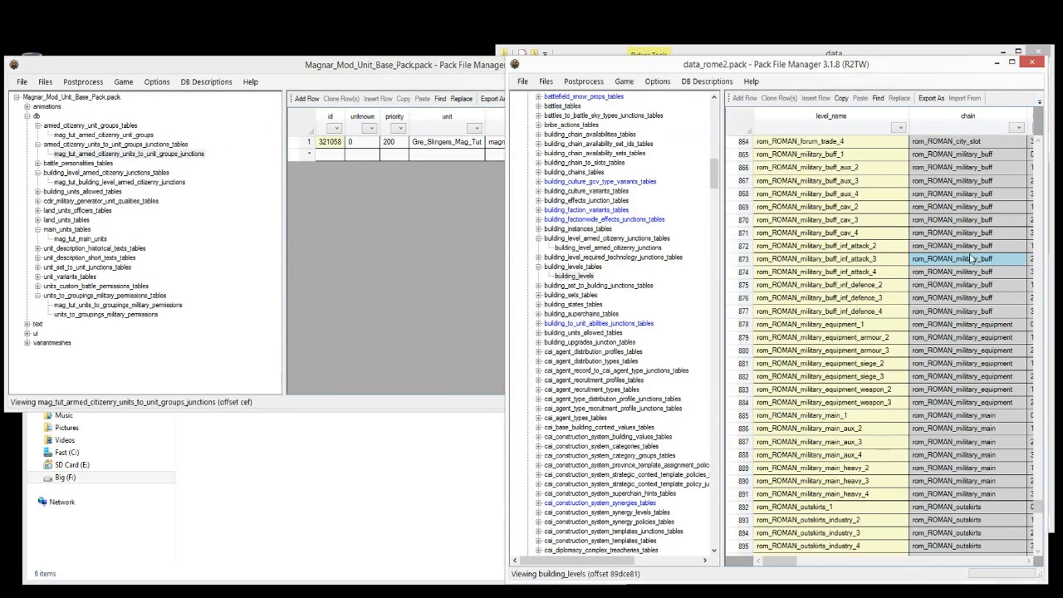
{"action": "left_click_drag", "start_coordinate": [717, 182], "coordinate": [735, 140]}
{"action": "scroll", "coordinate": [685, 172], "scroll_direction": "down", "scroll_amount": 6}
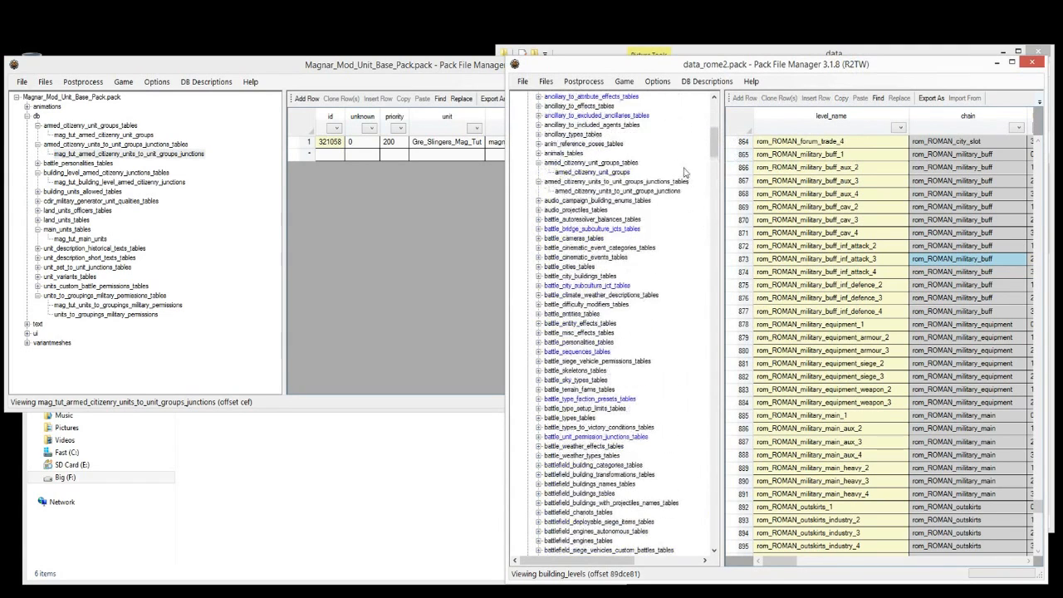
{"action": "scroll", "coordinate": [685, 172], "scroll_direction": "up", "scroll_amount": 4}
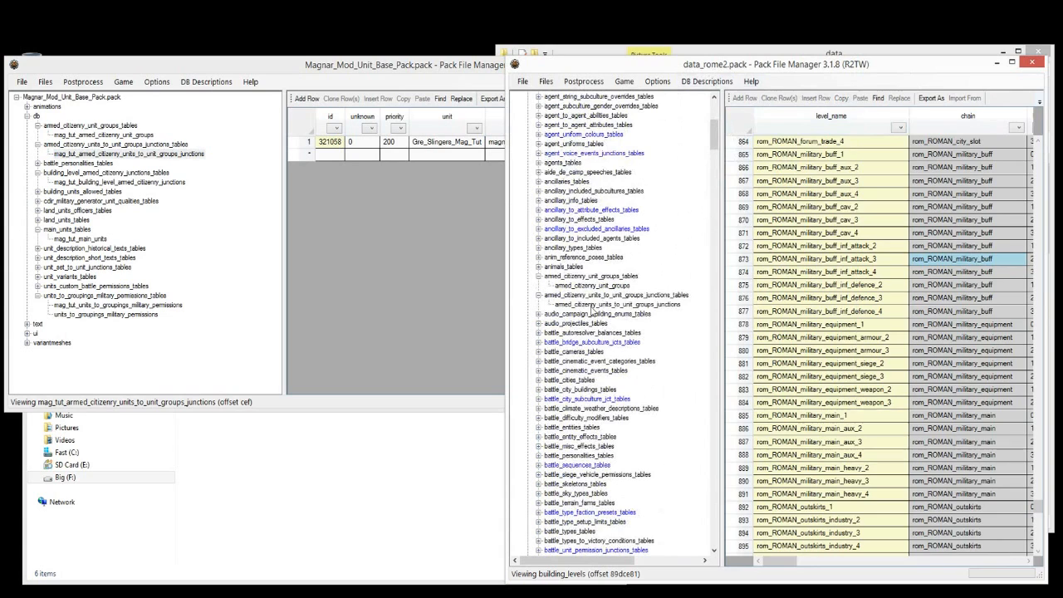
{"action": "left_click", "coordinate": [592, 305]}
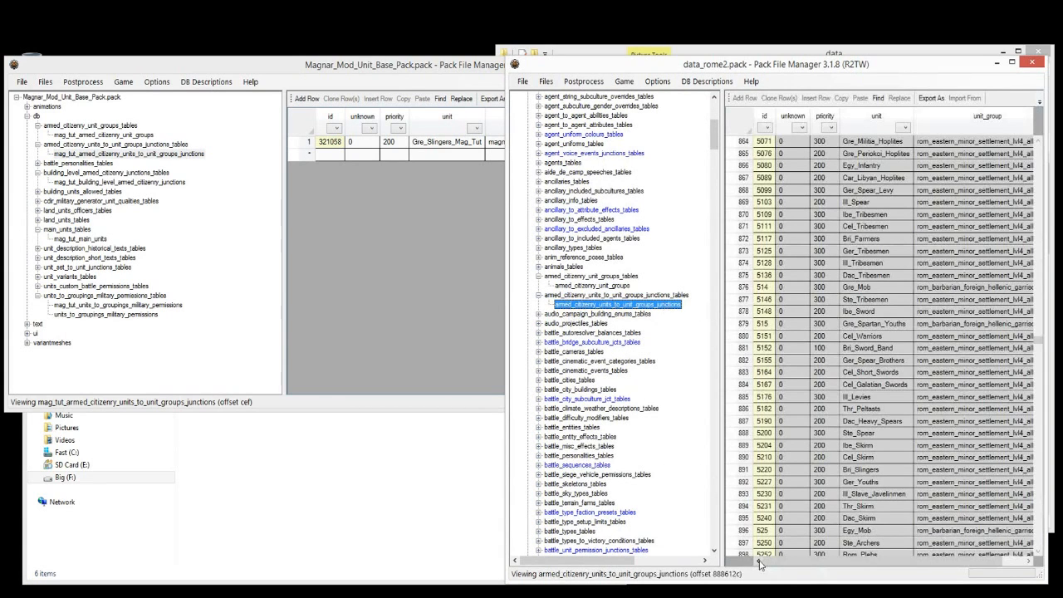
Step: Sort the junctions table by unit_group and copy the rom_roman_medium_ranged group name from the Rom_Velites row
{"action": "left_click", "coordinate": [920, 166]}
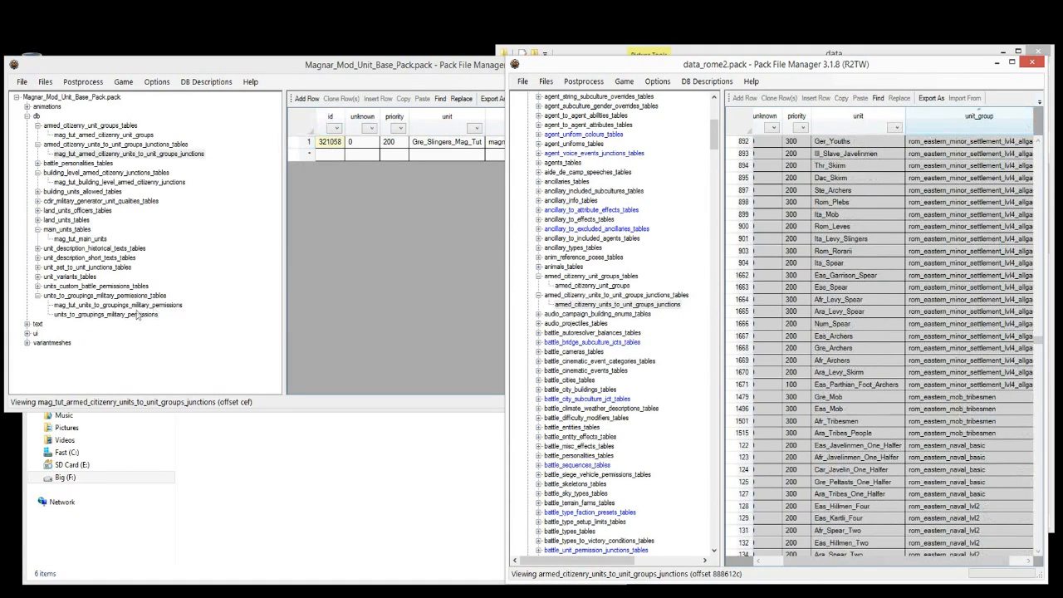
{"action": "scroll", "coordinate": [1040, 345], "scroll_direction": "down", "scroll_amount": 10}
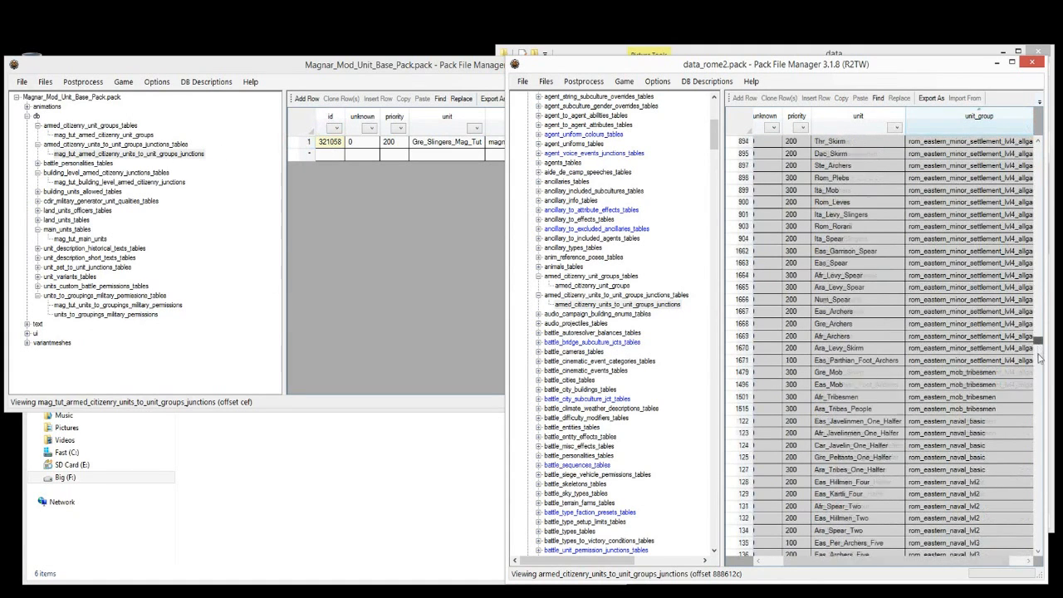
{"action": "scroll", "coordinate": [1048, 436], "scroll_direction": "down", "scroll_amount": 10}
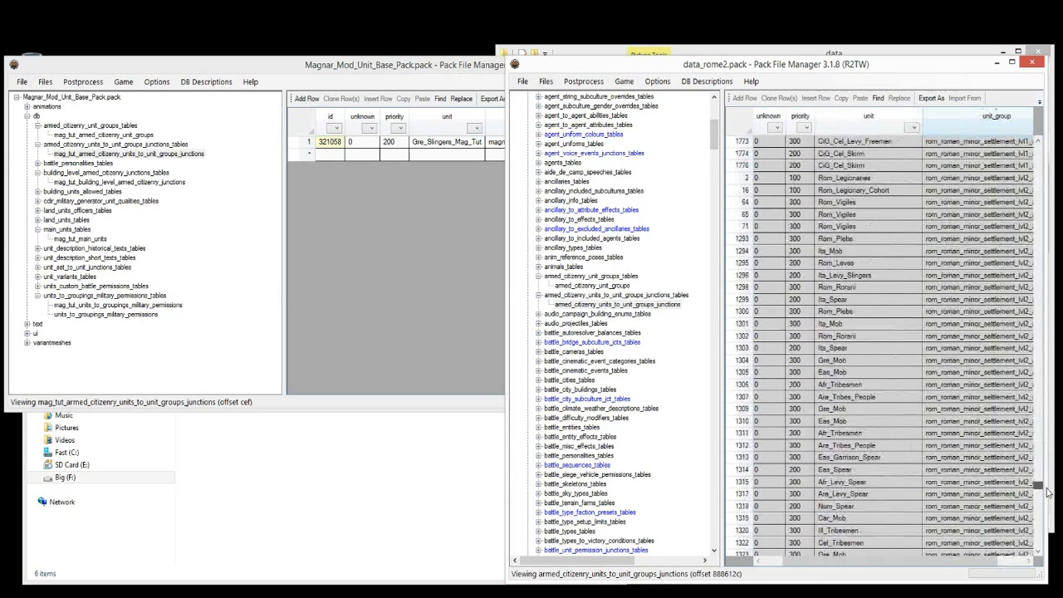
{"action": "left_click_drag", "start_coordinate": [1048, 492], "coordinate": [1050, 475]}
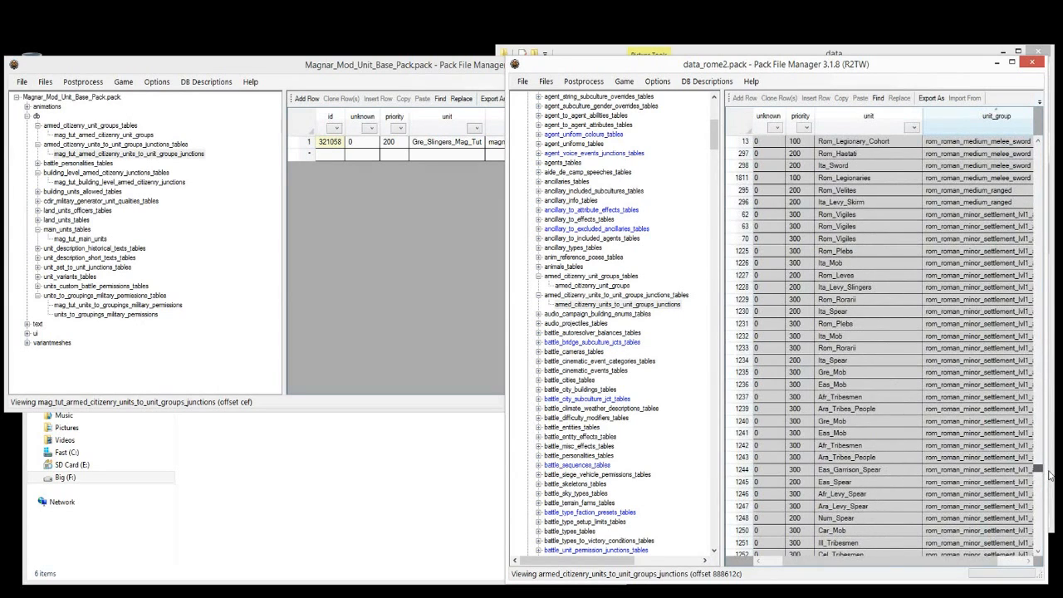
{"action": "left_click", "coordinate": [956, 228]}
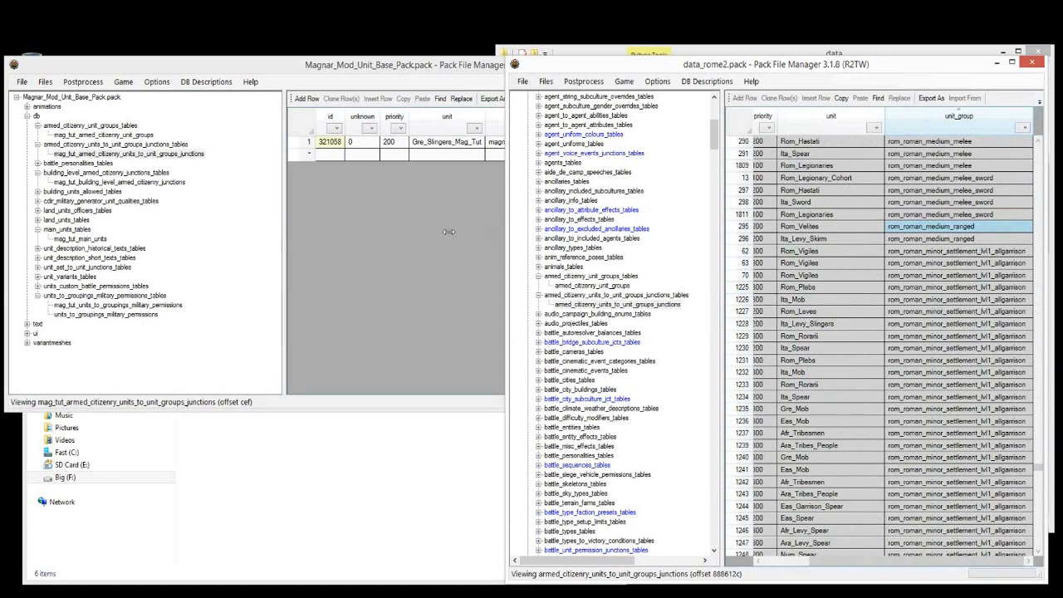
{"action": "left_click_drag", "start_coordinate": [449, 232], "coordinate": [350, 235]}
{"action": "left_click_drag", "start_coordinate": [629, 246], "coordinate": [558, 258]}
{"action": "left_click", "coordinate": [826, 239]}
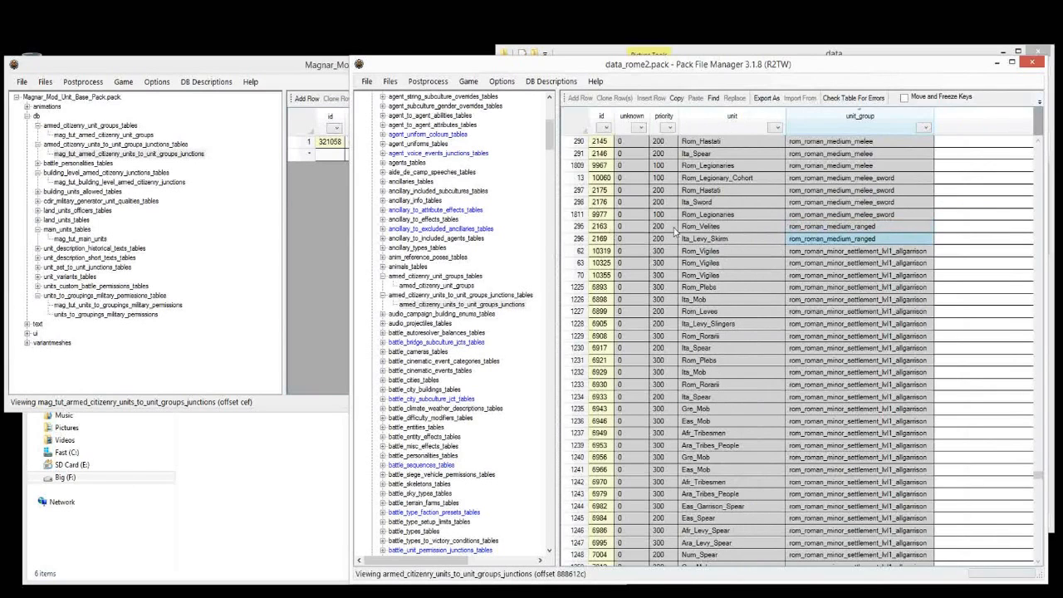
{"action": "right_click", "coordinate": [850, 230]}
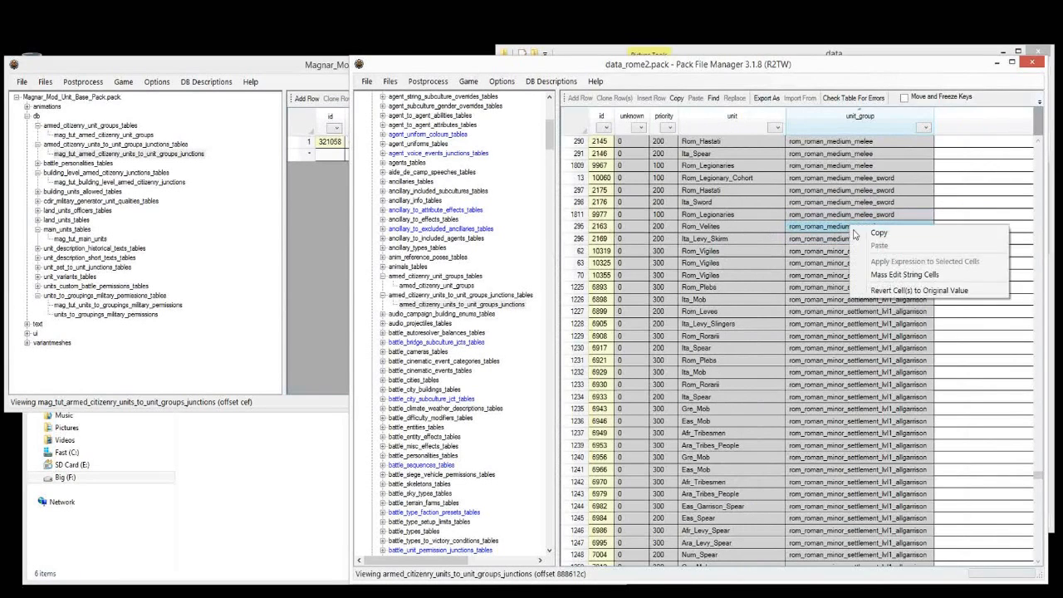
{"action": "left_click", "coordinate": [862, 233]}
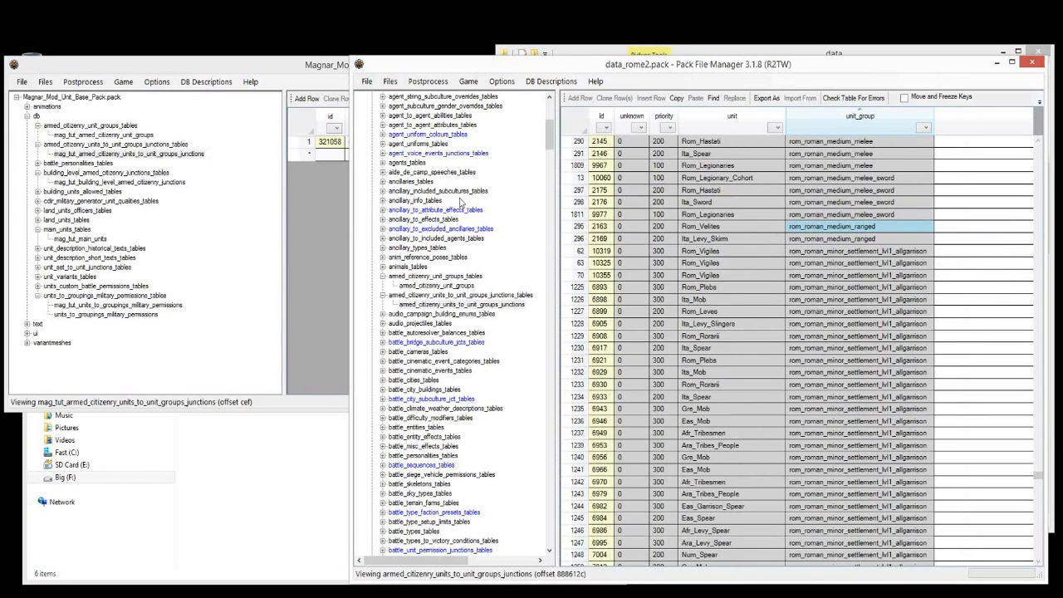
Step: Clone the Gre_Slingers_Mag_Tut row in the mod's unit group junctions and paste rom_roman_medium_ranged as its unit_group
{"action": "left_click", "coordinate": [328, 200]}
{"action": "left_click", "coordinate": [309, 142]}
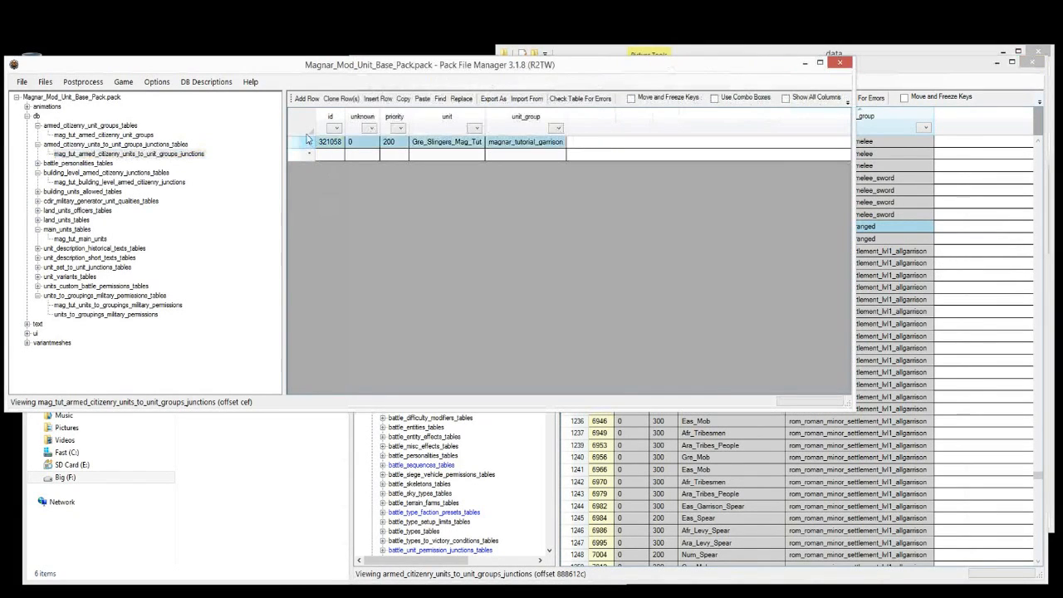
{"action": "left_click", "coordinate": [340, 99]}
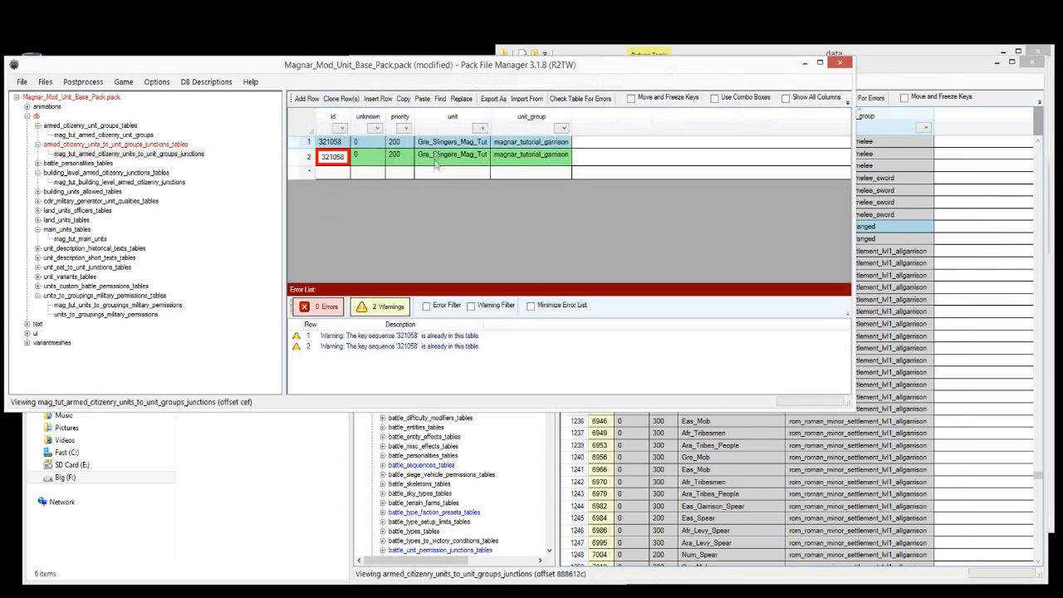
{"action": "left_click", "coordinate": [528, 156]}
{"action": "right_click", "coordinate": [527, 156]}
{"action": "left_click", "coordinate": [555, 177]}
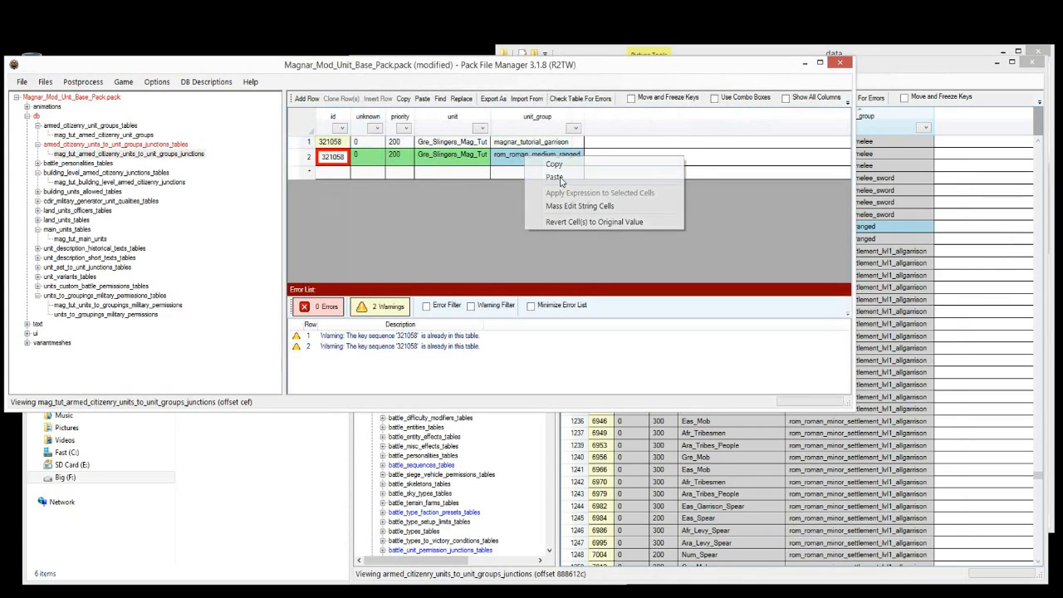
Step: Renumber the id column of the two unit group junction rows starting from 321058
{"action": "right_click", "coordinate": [332, 142]}
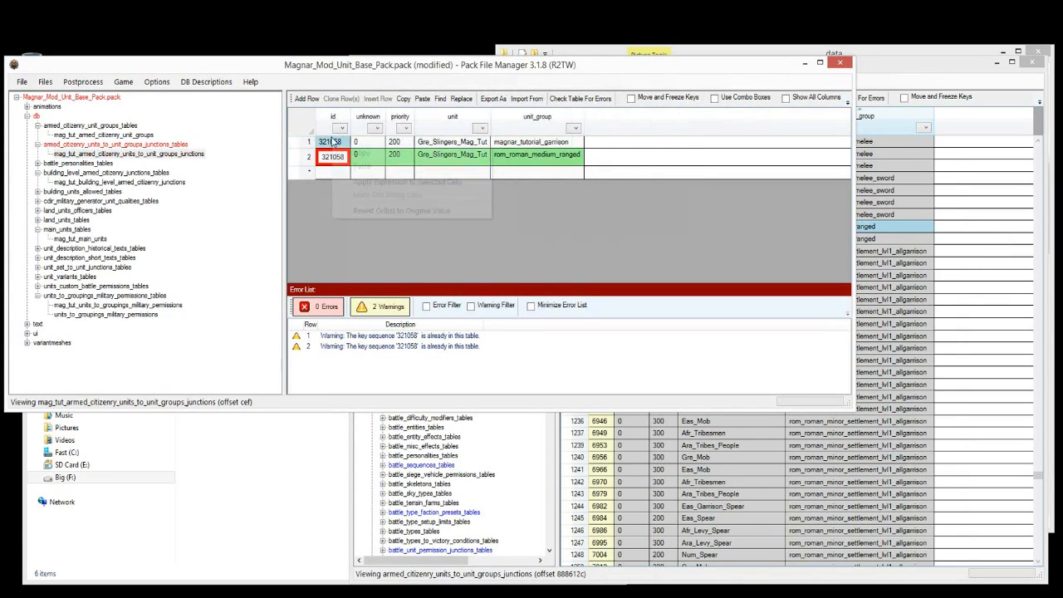
{"action": "right_click", "coordinate": [328, 119]}
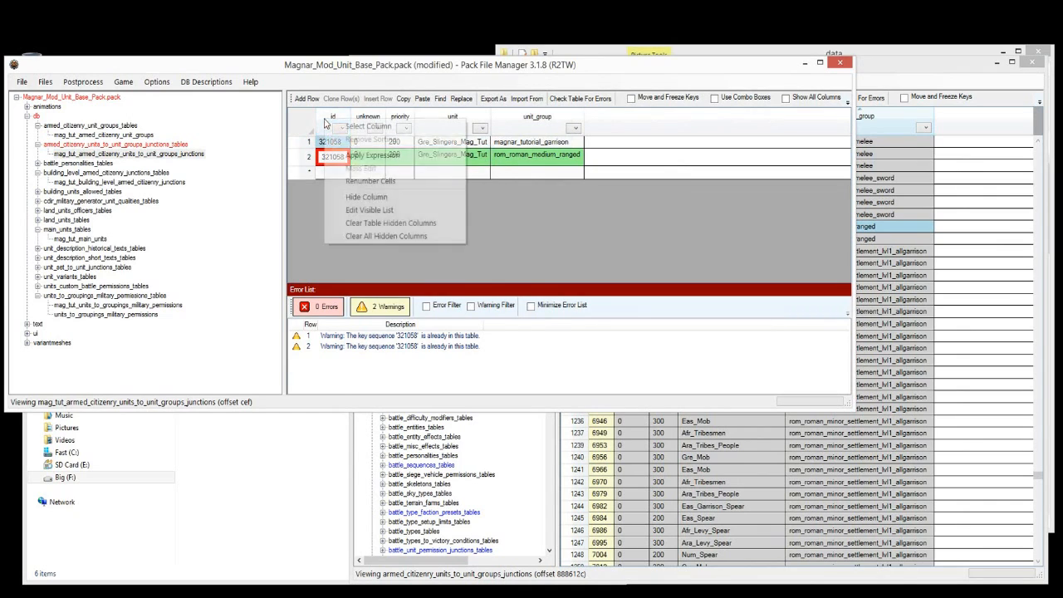
{"action": "left_click", "coordinate": [366, 181]}
{"action": "right_click", "coordinate": [161, 79]}
{"action": "left_click", "coordinate": [188, 129]}
{"action": "left_click", "coordinate": [89, 100]}
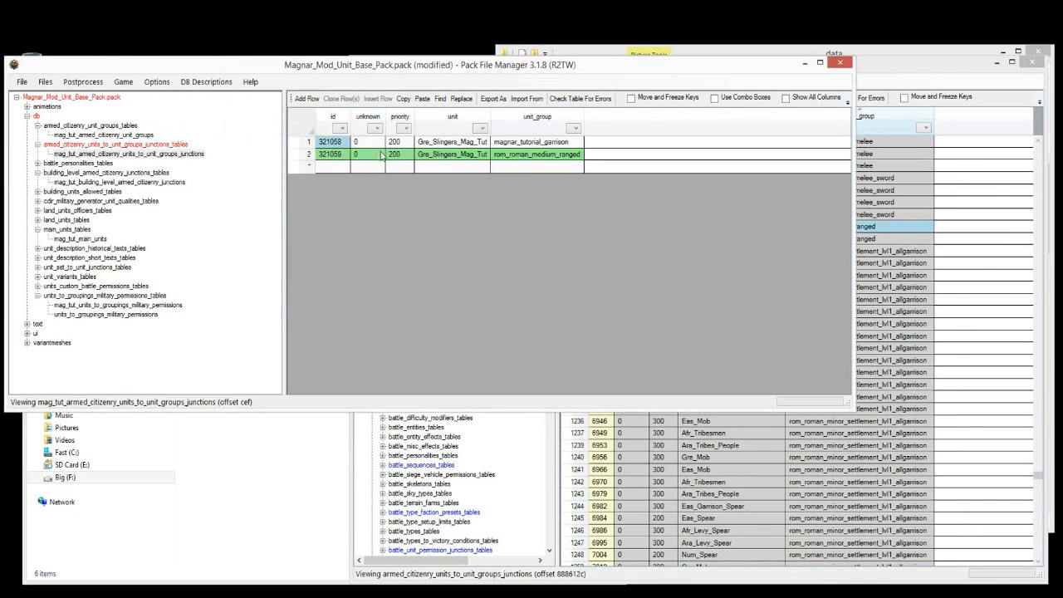
Step: Compare the cloned slinger row with the rom_roman_medium_ranged rows in data_rome2.pack
{"action": "left_click", "coordinate": [410, 156]}
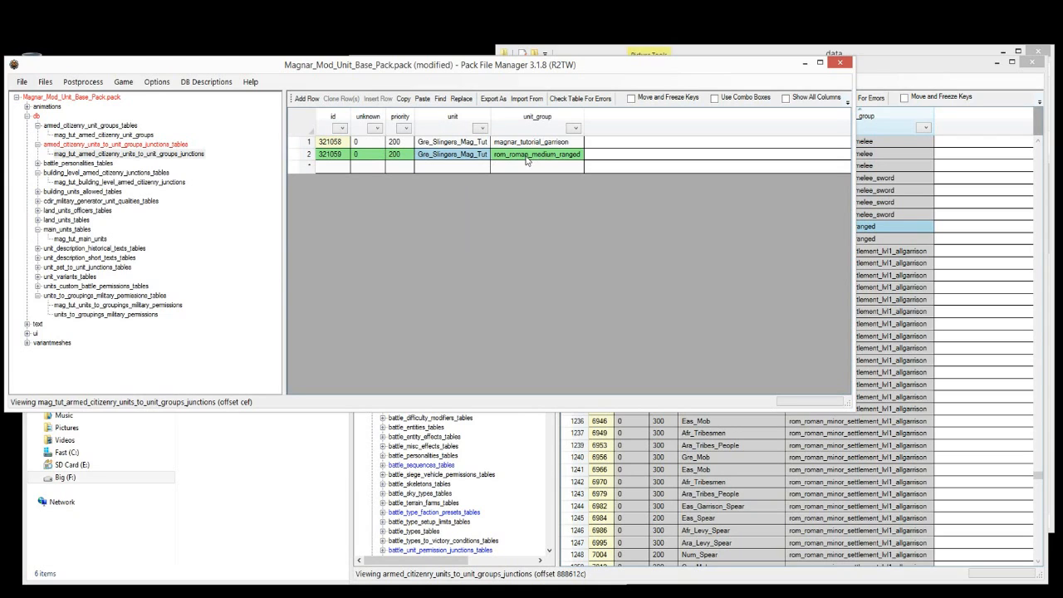
{"action": "left_click", "coordinate": [887, 190]}
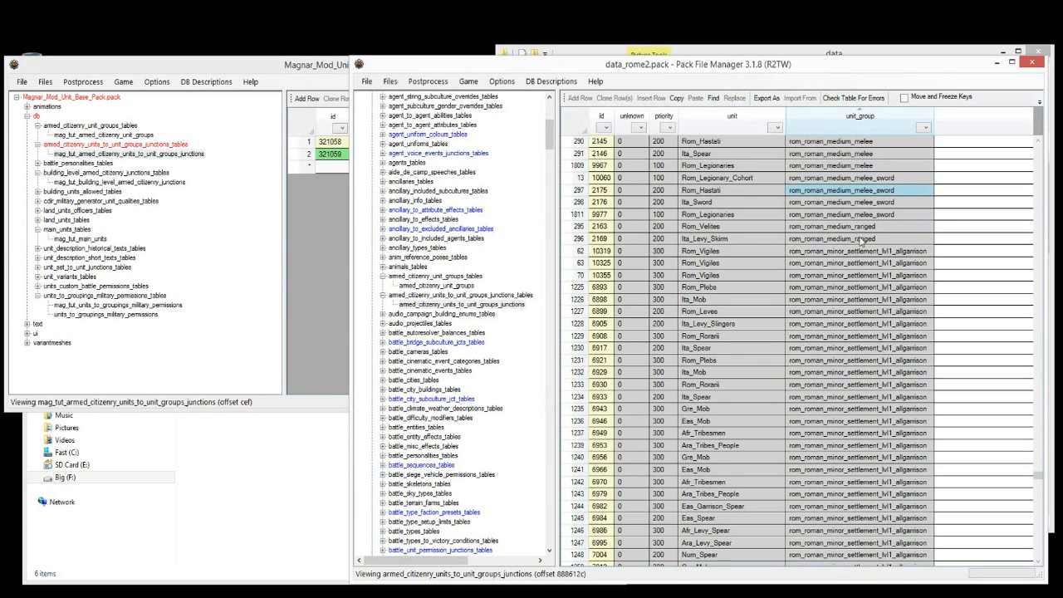
{"action": "left_click_drag", "start_coordinate": [782, 228], "coordinate": [683, 231]}
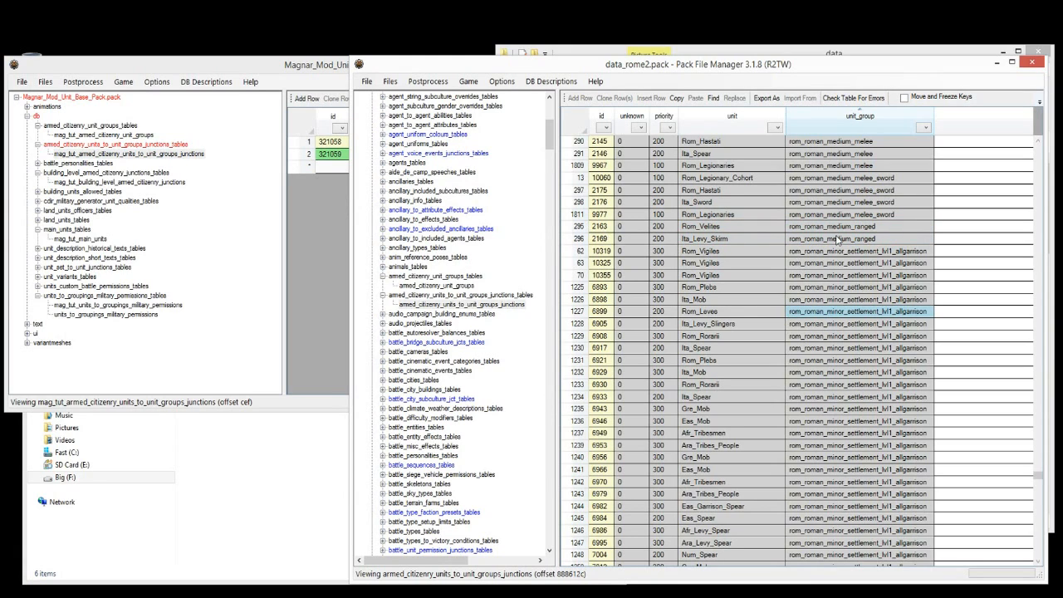
{"action": "left_click", "coordinate": [599, 231]}
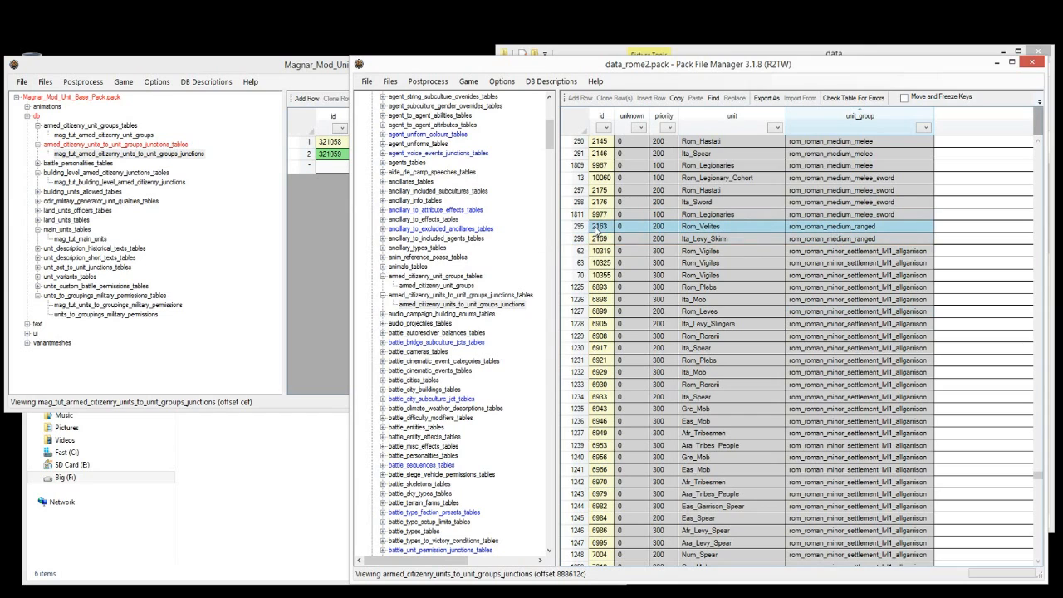
{"action": "left_click", "coordinate": [330, 82]}
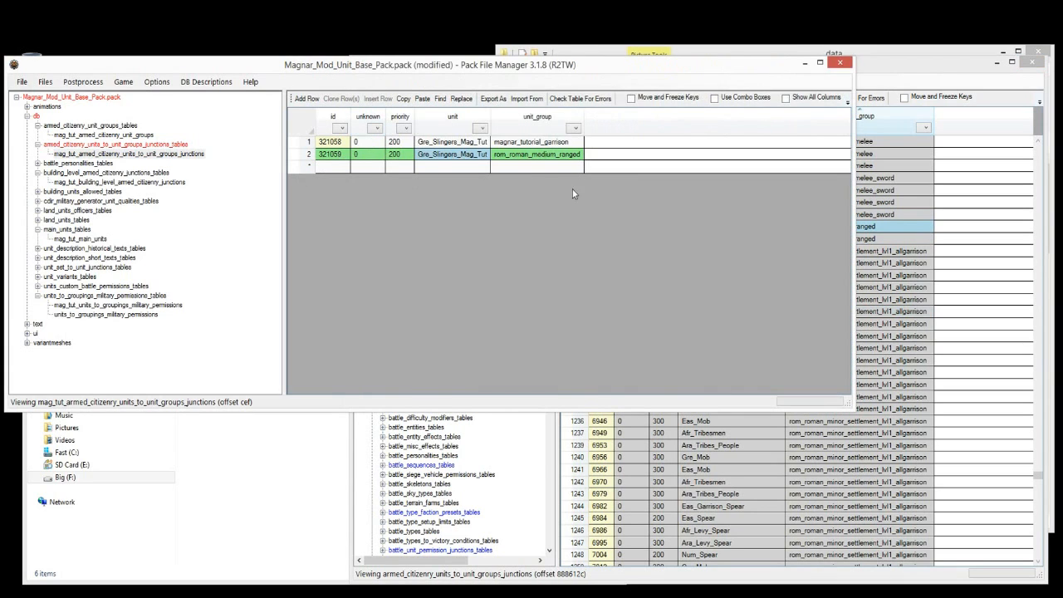
Step: Copy the whole Rom_Velites row of the rom_roman_medium_ranged group from data_rome2.pack
{"action": "left_click", "coordinate": [918, 205]}
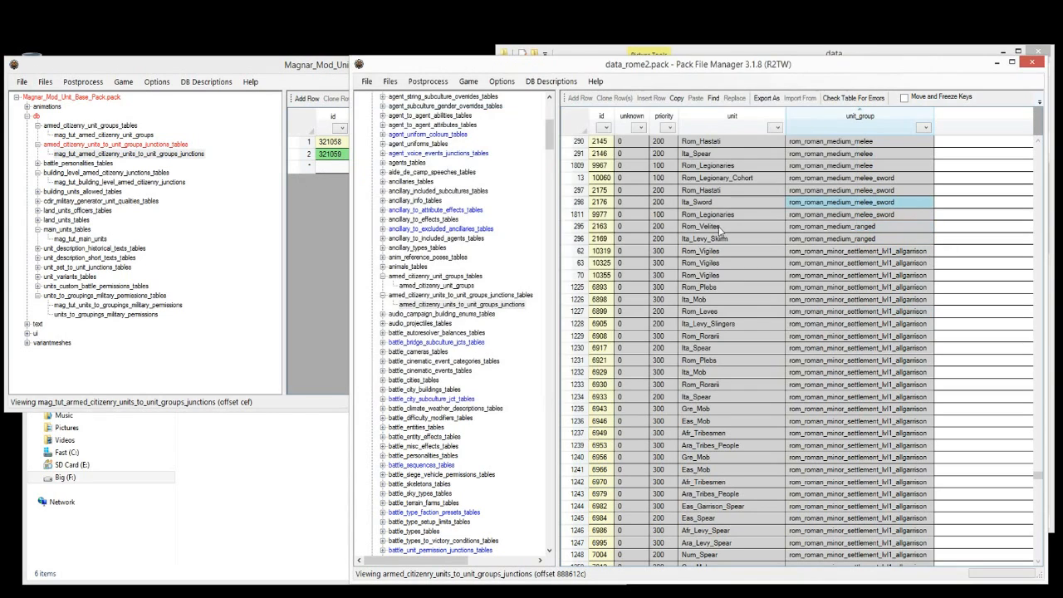
{"action": "left_click", "coordinate": [578, 227]}
{"action": "right_click", "coordinate": [578, 225]}
{"action": "left_click", "coordinate": [672, 205]}
{"action": "right_click", "coordinate": [634, 230]}
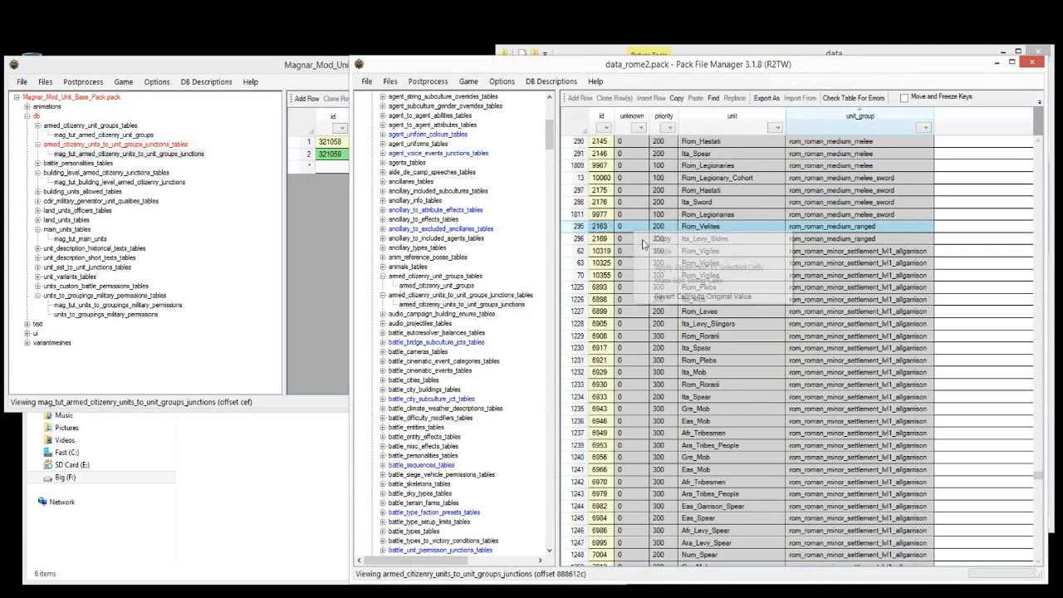
{"action": "left_click", "coordinate": [654, 239]}
Step: Paste the copied Rom_Velites row as a new third row in mag_tut_armed_citizenry_units_to_unit_groups_junctions
{"action": "left_click", "coordinate": [296, 167]}
{"action": "right_click", "coordinate": [296, 166]}
{"action": "left_click", "coordinate": [327, 228]}
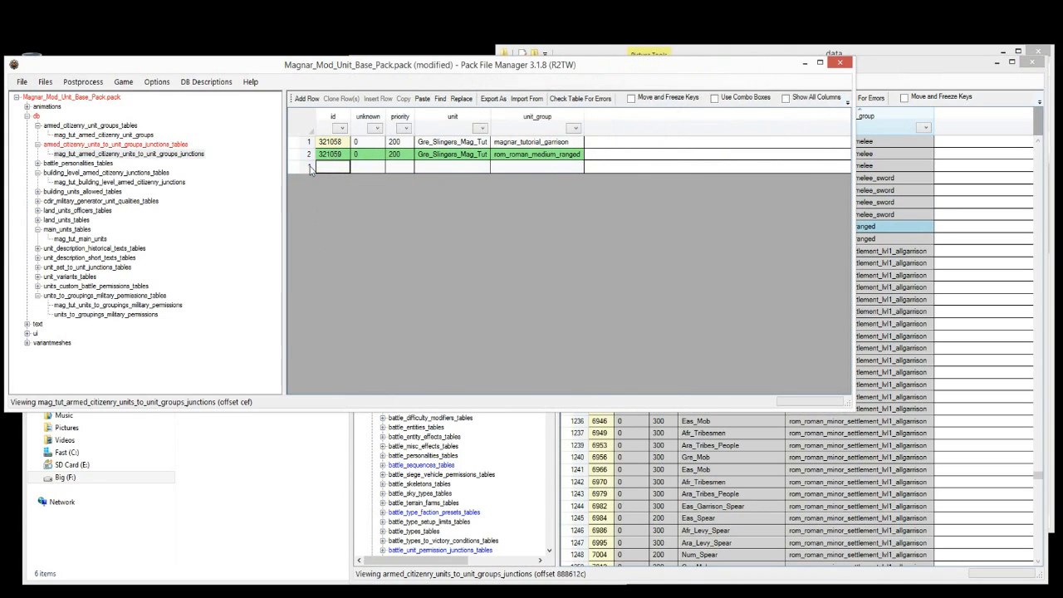
{"action": "left_click", "coordinate": [307, 166]}
{"action": "left_click", "coordinate": [422, 98]}
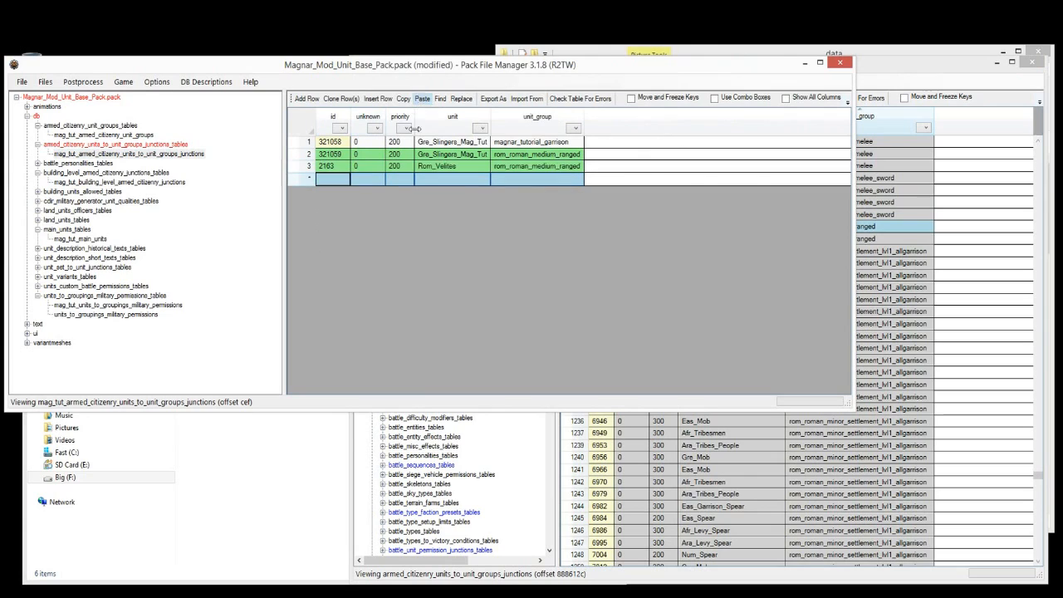
{"action": "right_click", "coordinate": [466, 161]}
{"action": "left_click", "coordinate": [448, 177]}
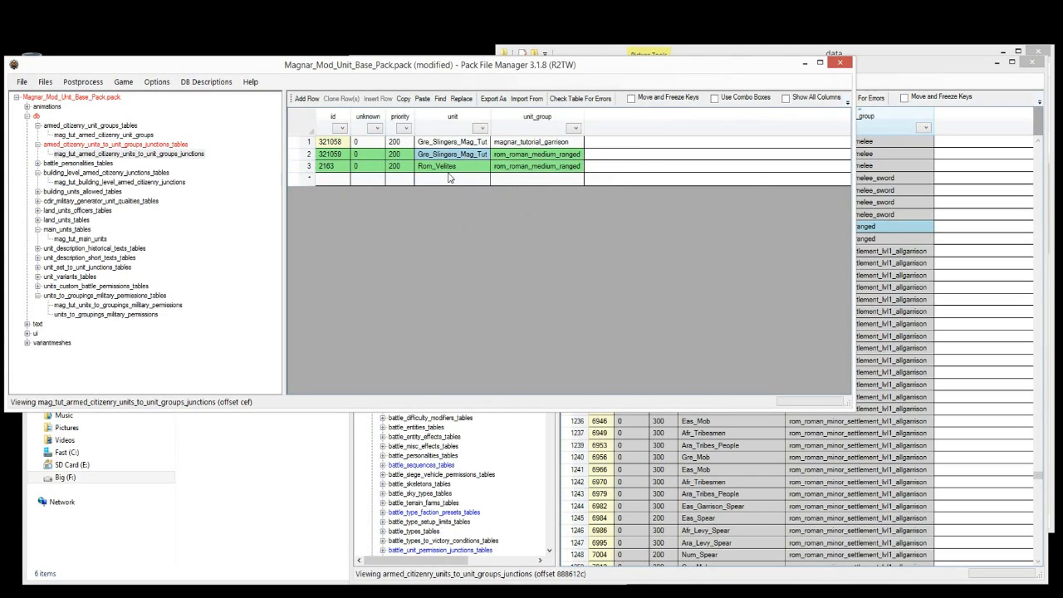
Step: Replace the unit in the third junction row with Gre_Slingers_Mag_Tut and compare its id with the Rom_Velites row in data_rome2.pack
{"action": "right_click", "coordinate": [453, 170]}
{"action": "left_click", "coordinate": [473, 186]}
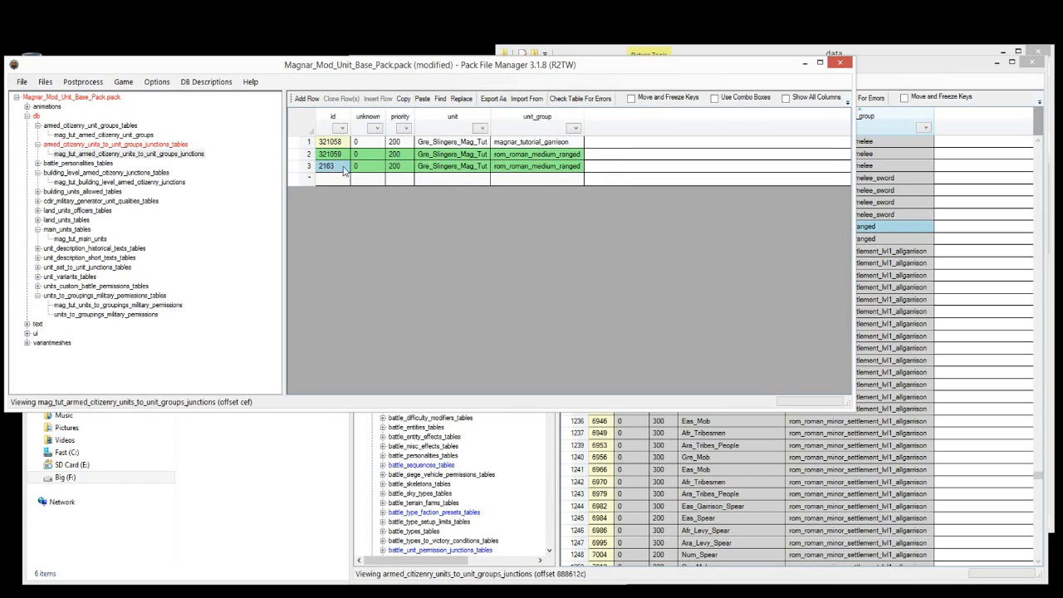
{"action": "left_click", "coordinate": [908, 204]}
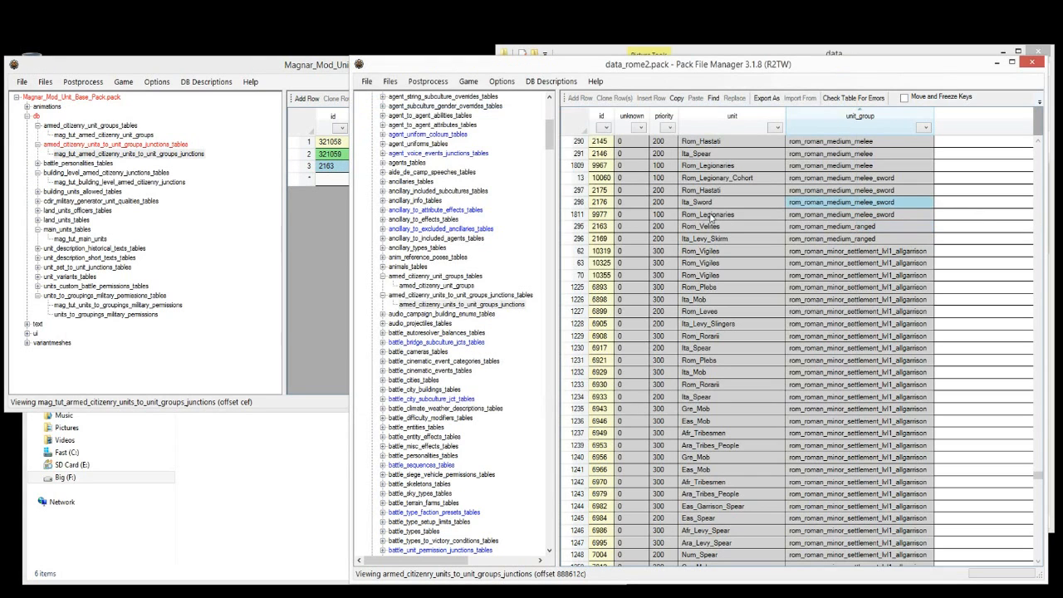
{"action": "left_click", "coordinate": [337, 220]}
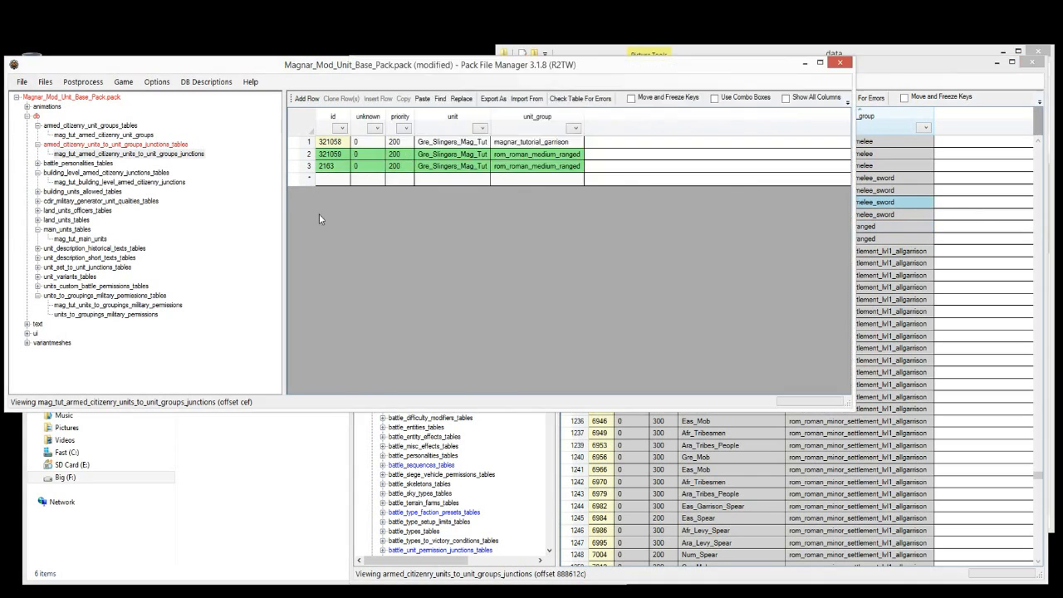
Step: Save the modified Magnar_Mod_Unit_Base_Pack.pack
{"action": "left_click", "coordinate": [105, 173]}
{"action": "left_click", "coordinate": [27, 83]}
{"action": "left_click", "coordinate": [48, 150]}
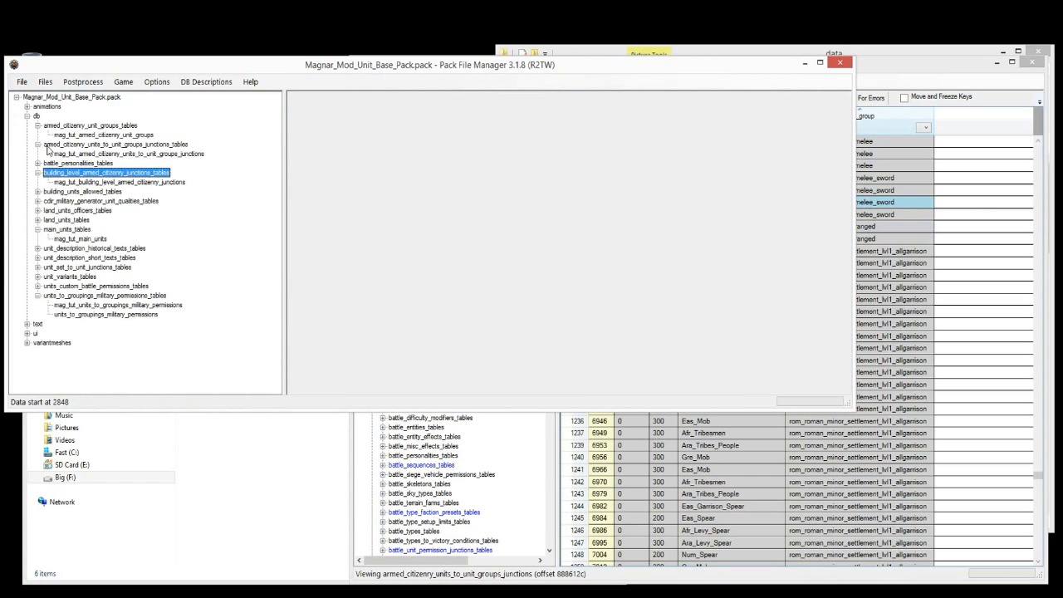
Step: Reopen mag_tut_armed_citizenry_units_to_unit_groups_junctions and compare its unit_group entries with the rom_roman_medium_ranged rows in data_rome2.pack
{"action": "left_click", "coordinate": [100, 155]}
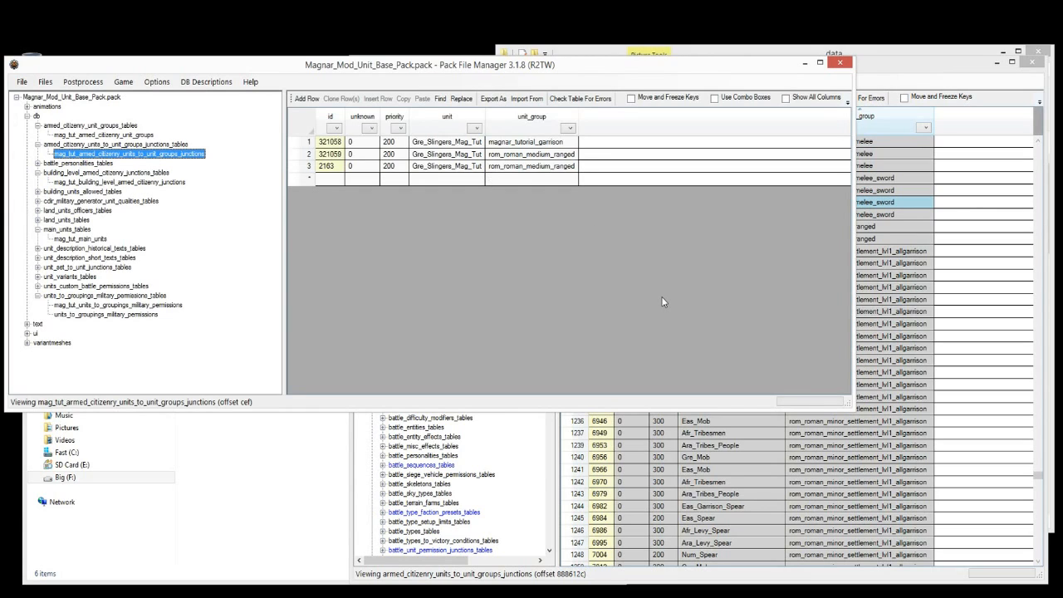
{"action": "left_click", "coordinate": [509, 143]}
{"action": "left_click", "coordinate": [519, 156]}
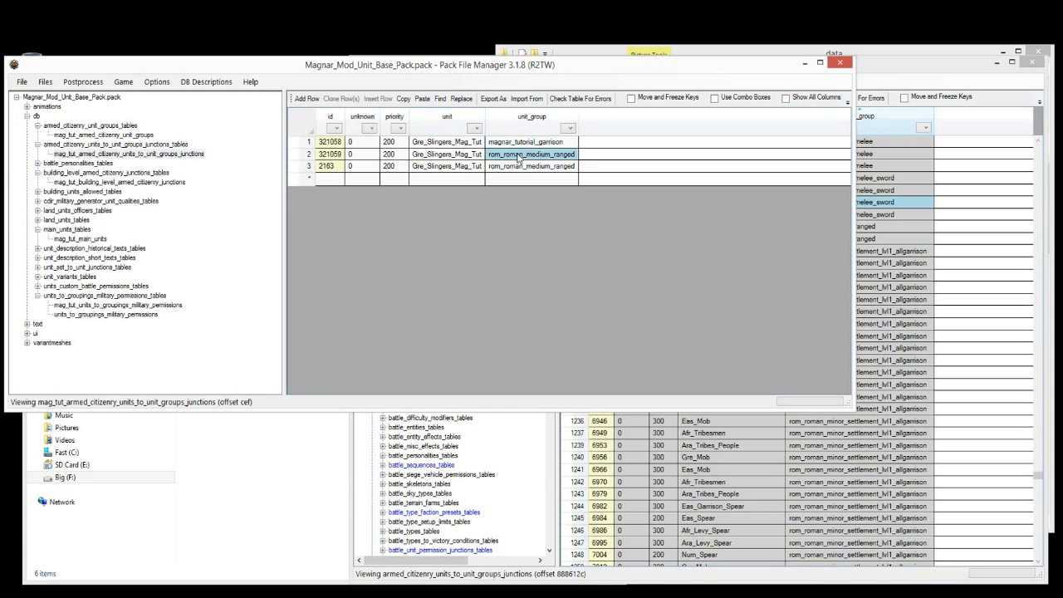
{"action": "left_click", "coordinate": [503, 170]}
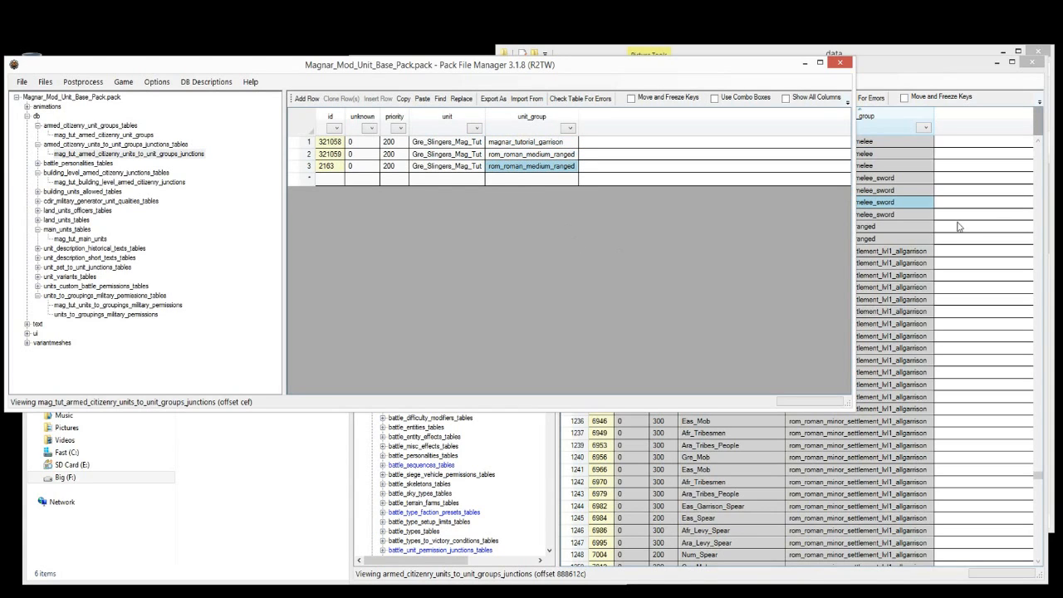
{"action": "left_click", "coordinate": [910, 224]}
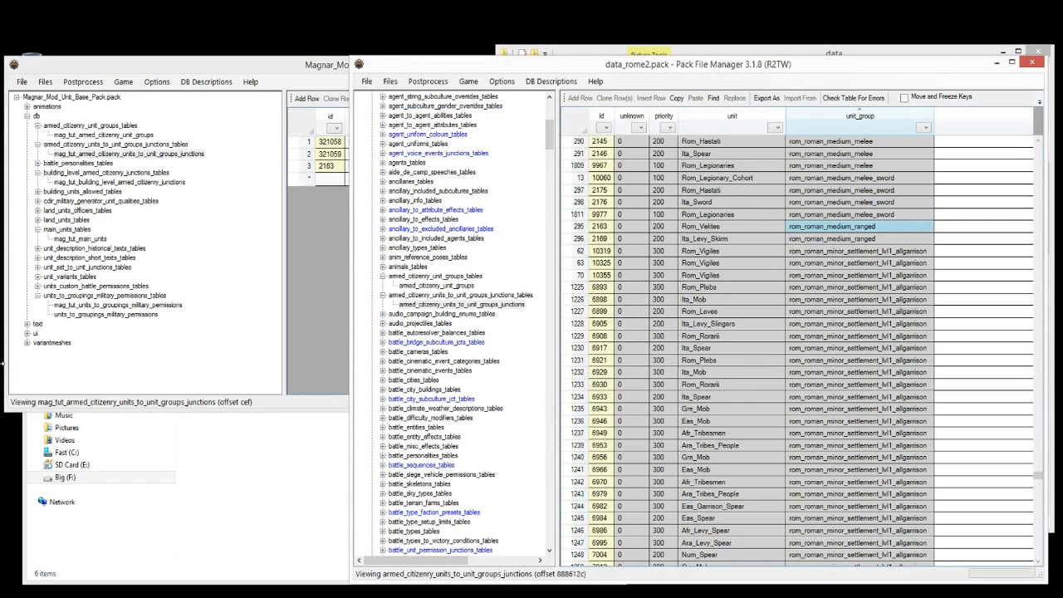
Step: View units_to_groupings_military_permissions in the mod pack alongside the armed citizenry junction rows in data_rome2.pack
{"action": "left_click", "coordinate": [114, 316]}
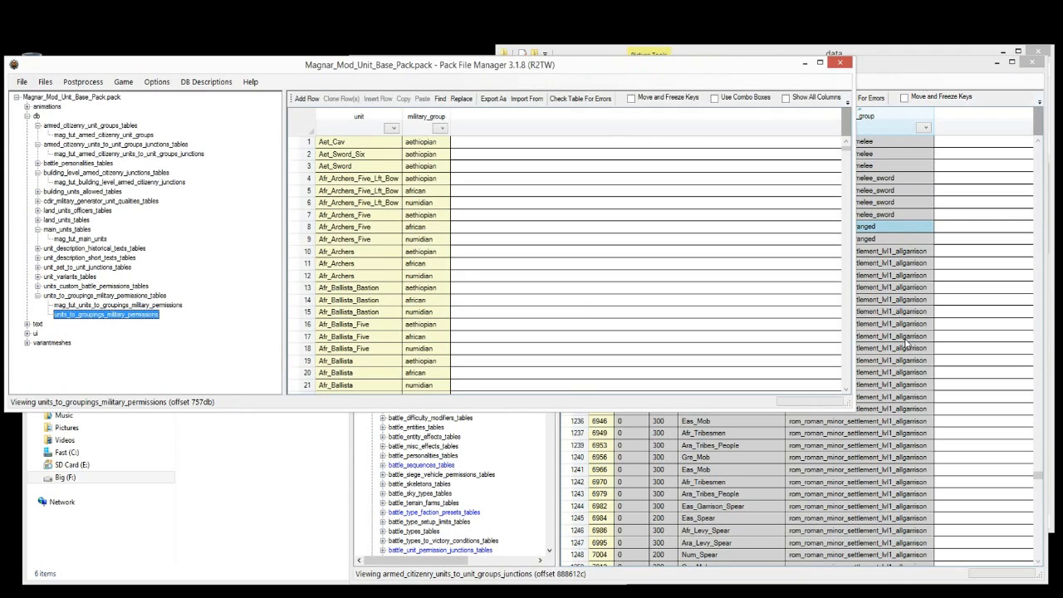
{"action": "left_click", "coordinate": [909, 326]}
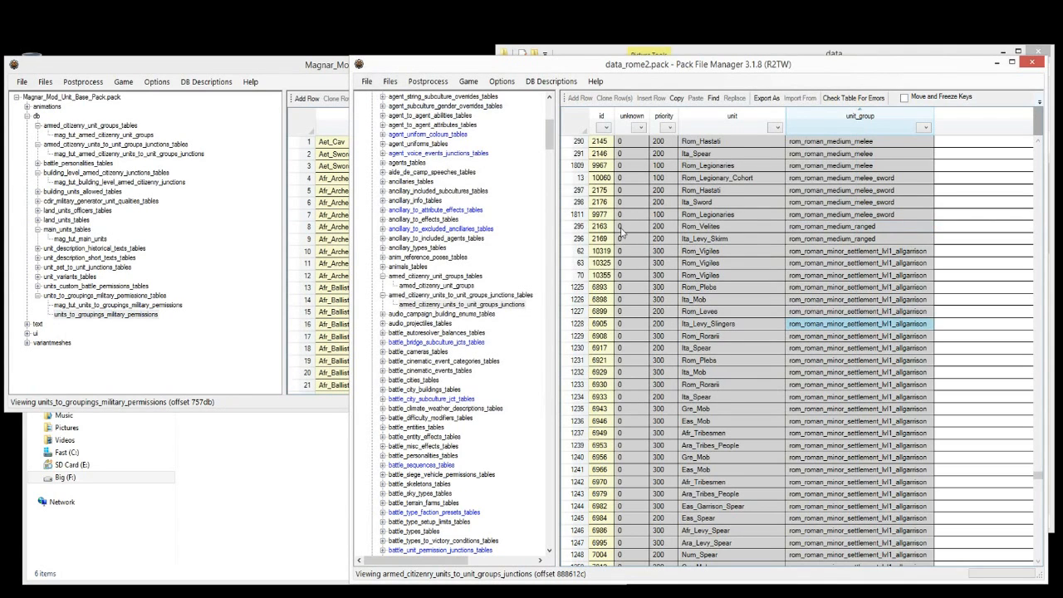
{"action": "left_click", "coordinate": [223, 266]}
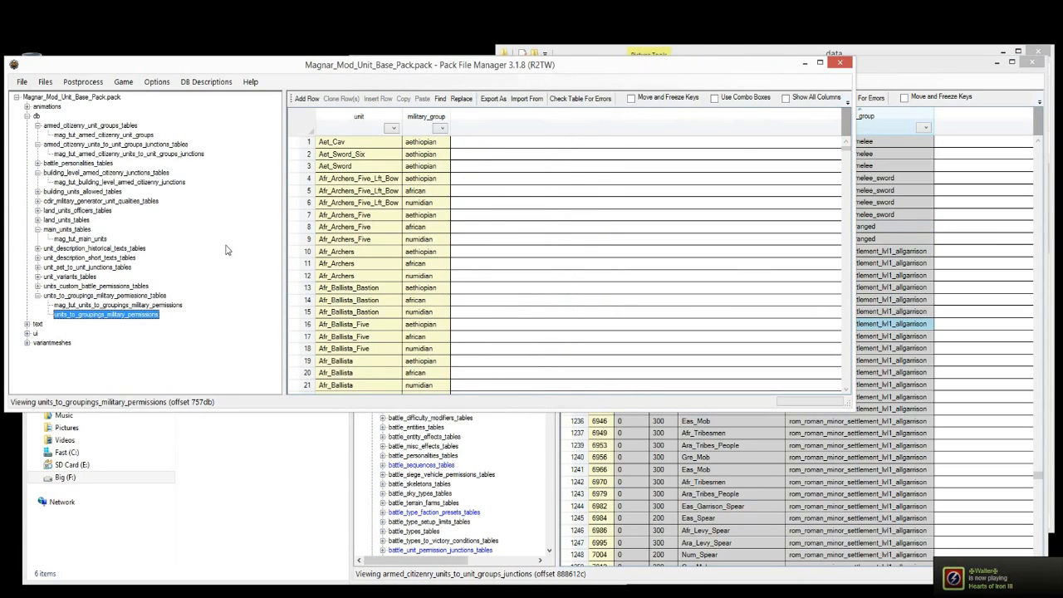